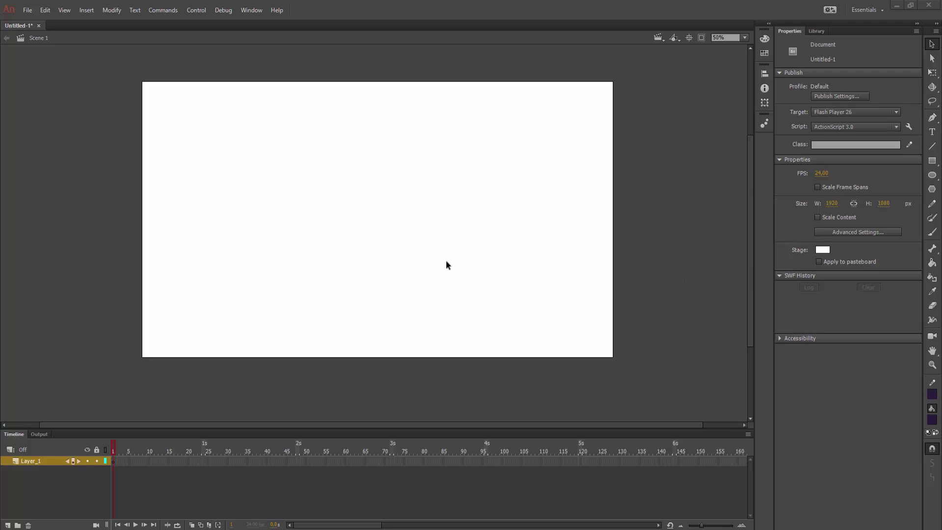
- Import the background image 23367.jpg into the library and preview it there
left_click(27, 11)
mouse_move(53, 171)
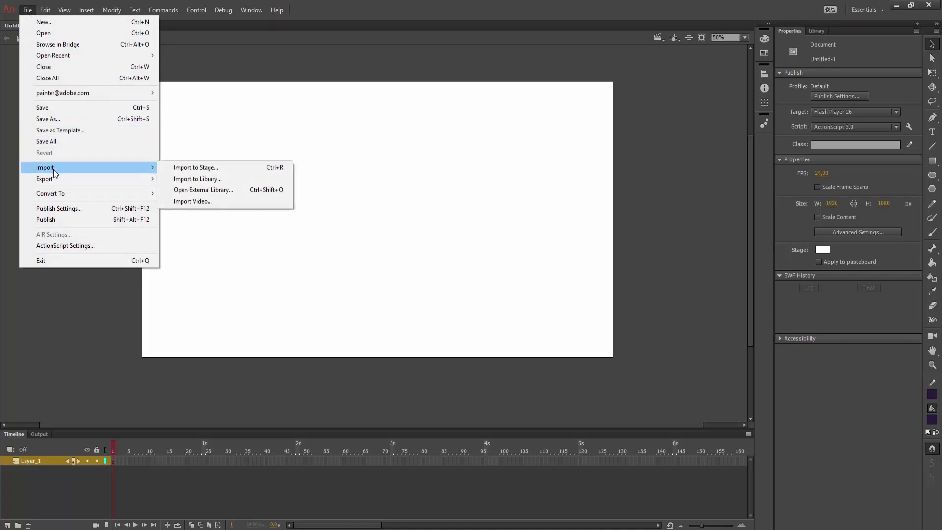
left_click(210, 179)
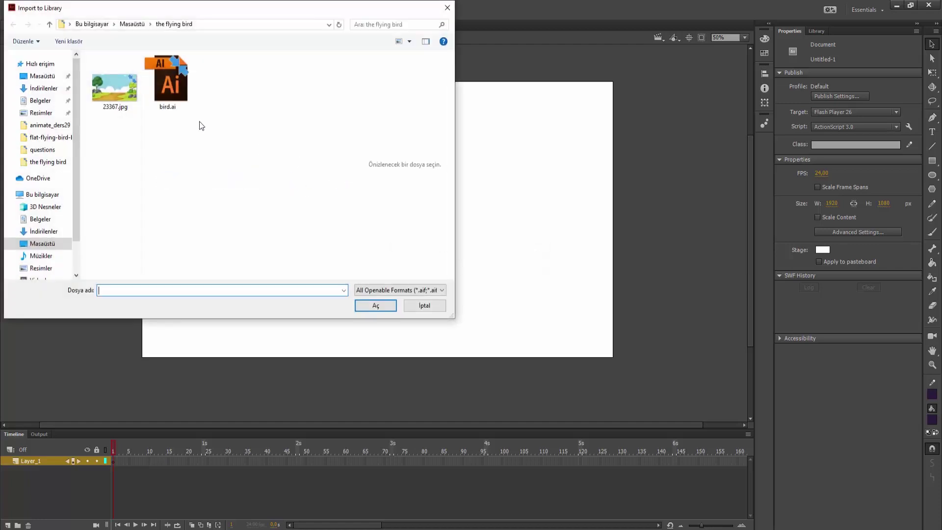
left_click(113, 87)
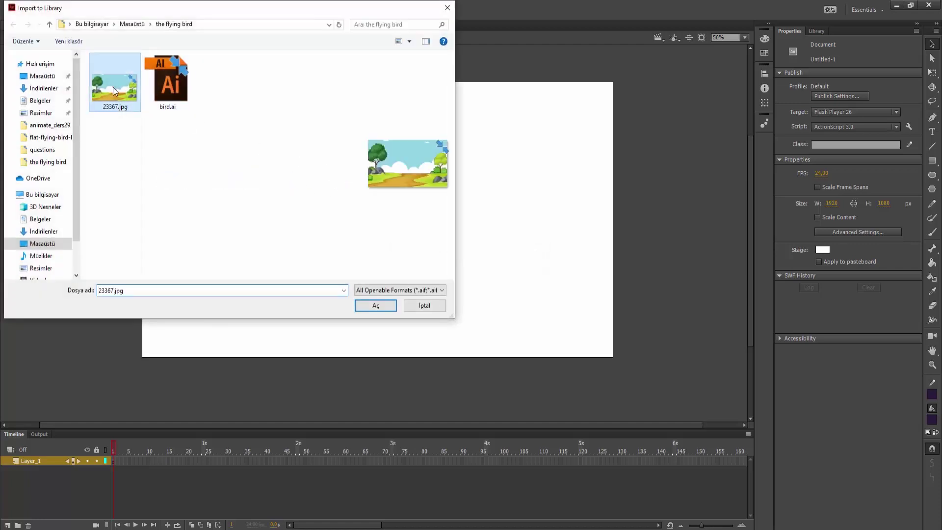
left_click(378, 309)
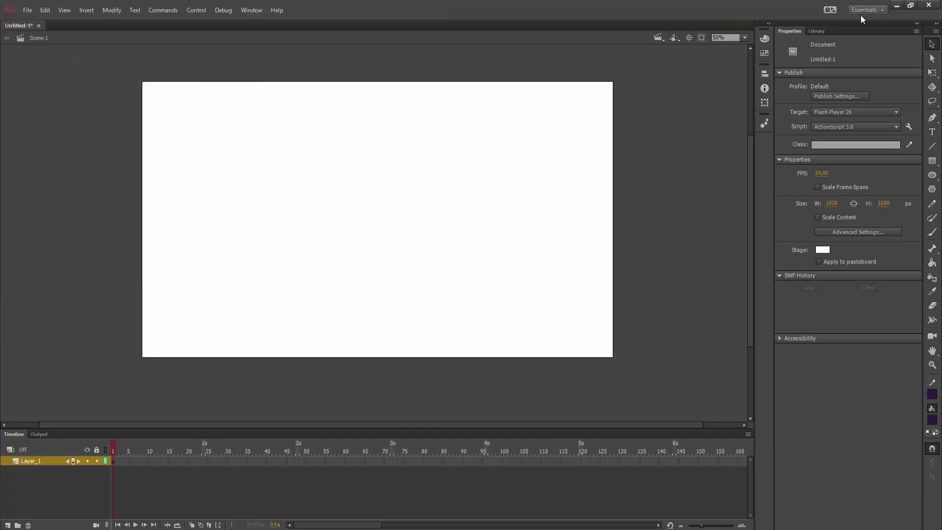
left_click(818, 32)
left_click(809, 147)
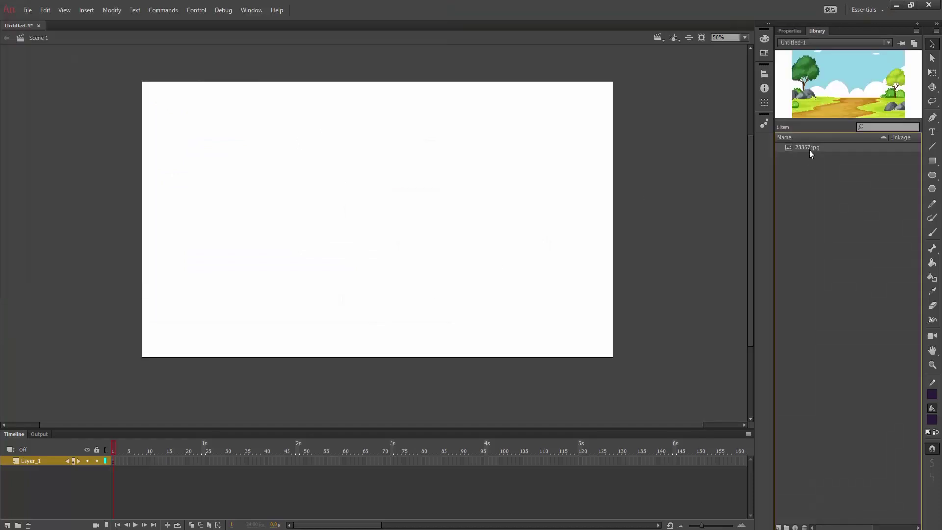
- Choose bird.ai from the flying bird folder for import to the stage
left_click(29, 12)
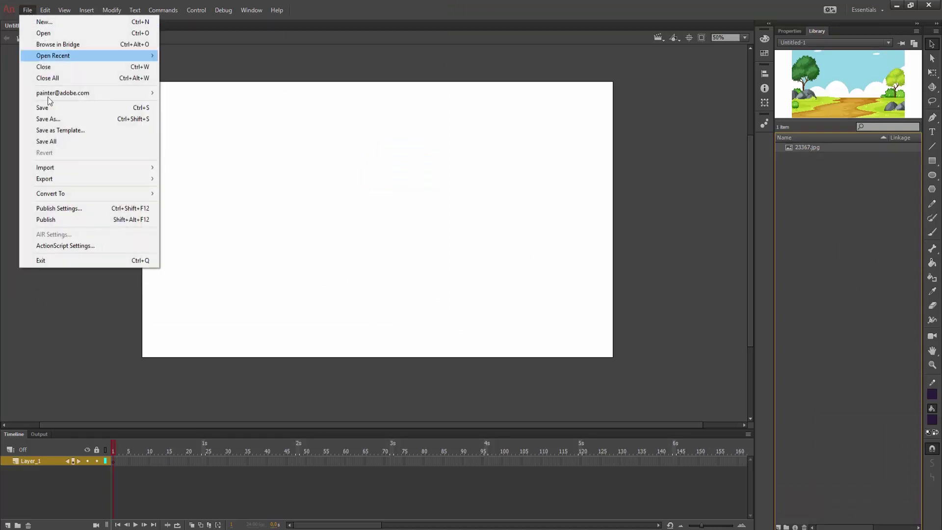
mouse_move(95, 170)
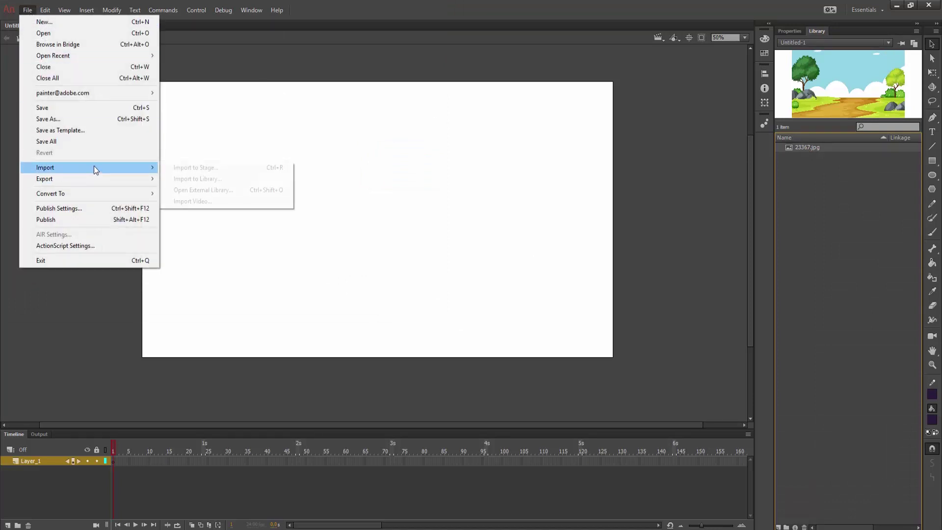
left_click(196, 168)
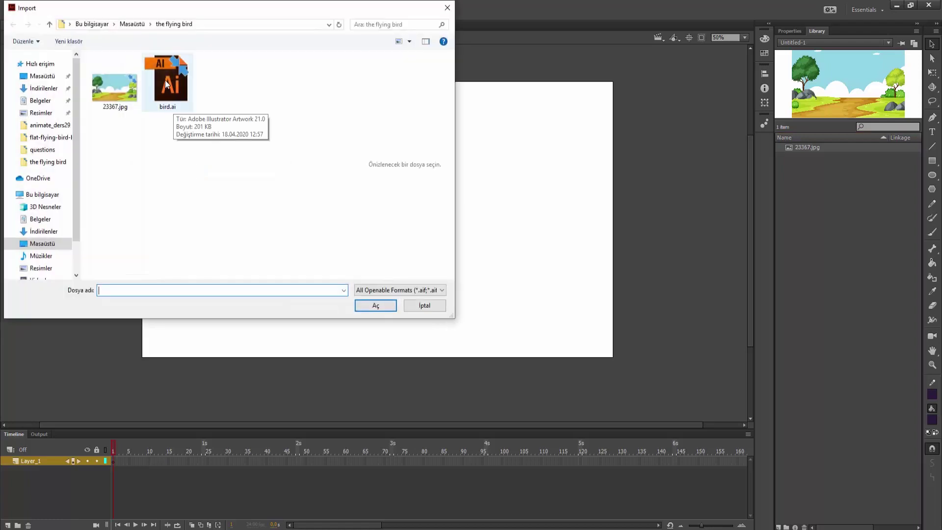
left_click(175, 101)
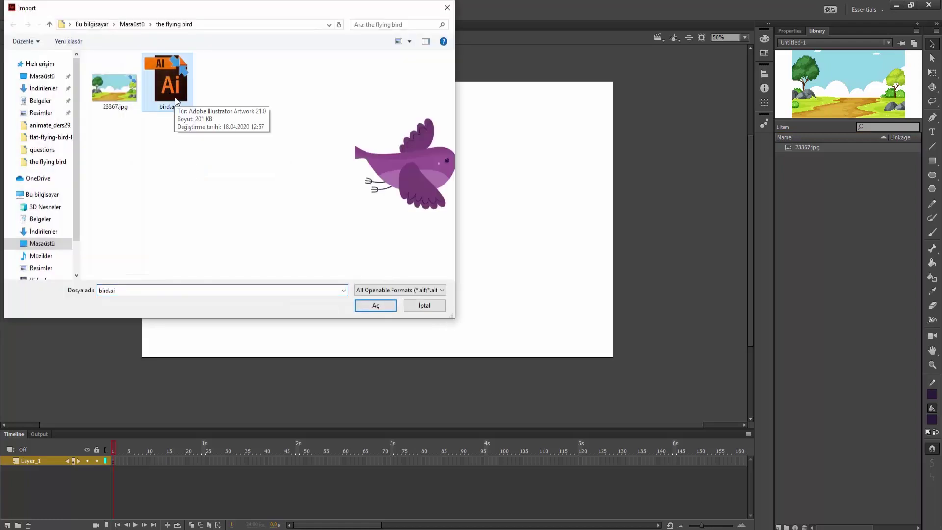
left_click(377, 305)
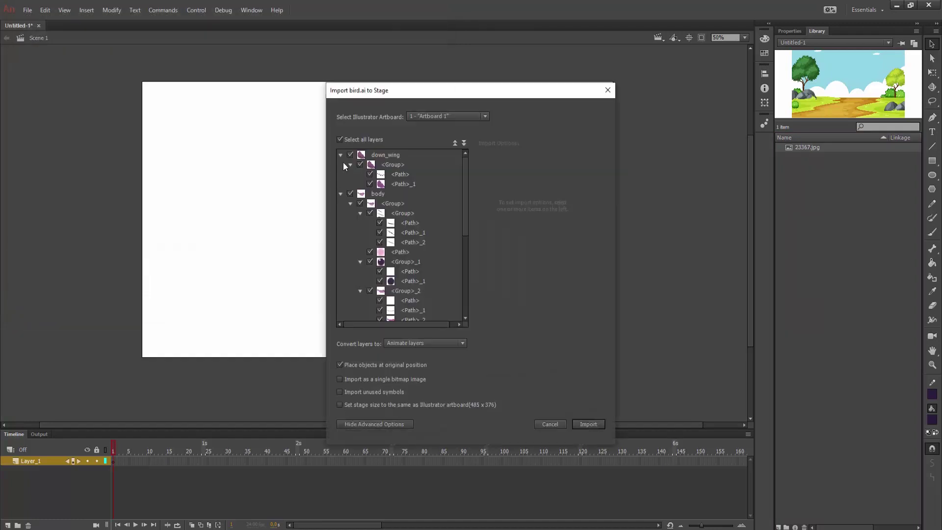
- Collapse every layer in the import list and import all bird layers to the stage as Animate layers at their original position
left_click(340, 156)
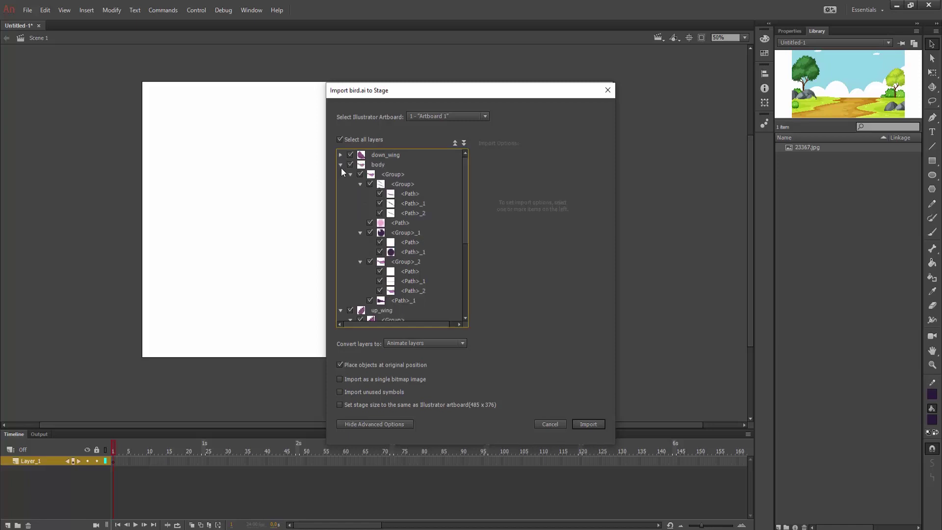
left_click(340, 165)
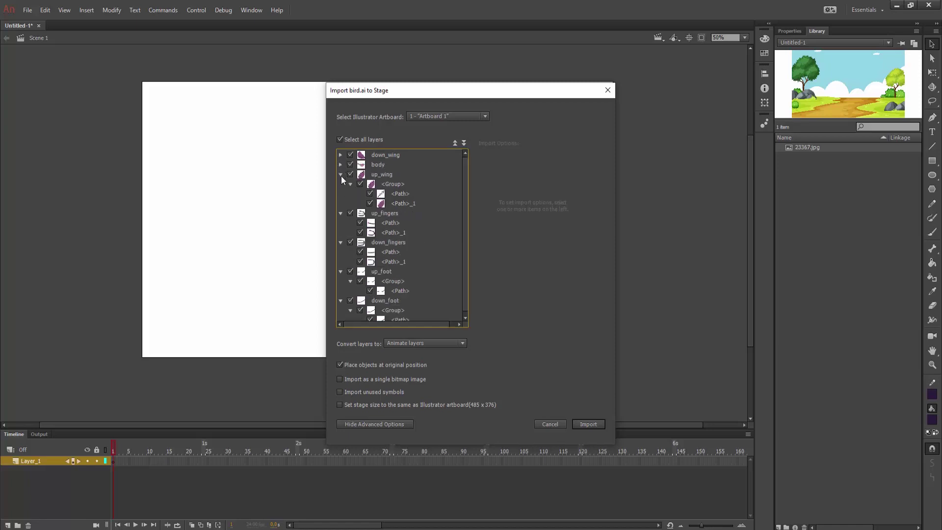
left_click(341, 175)
left_click(341, 184)
left_click(341, 194)
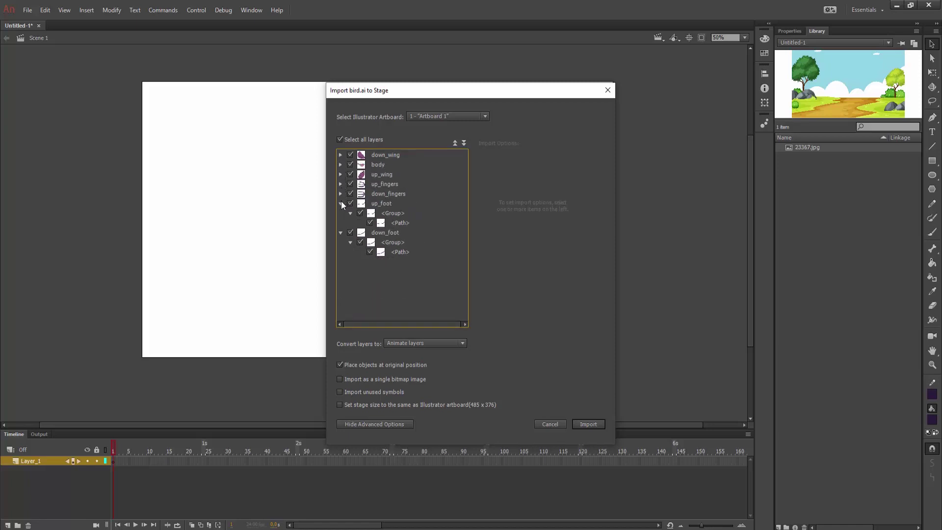
left_click(340, 204)
left_click(340, 213)
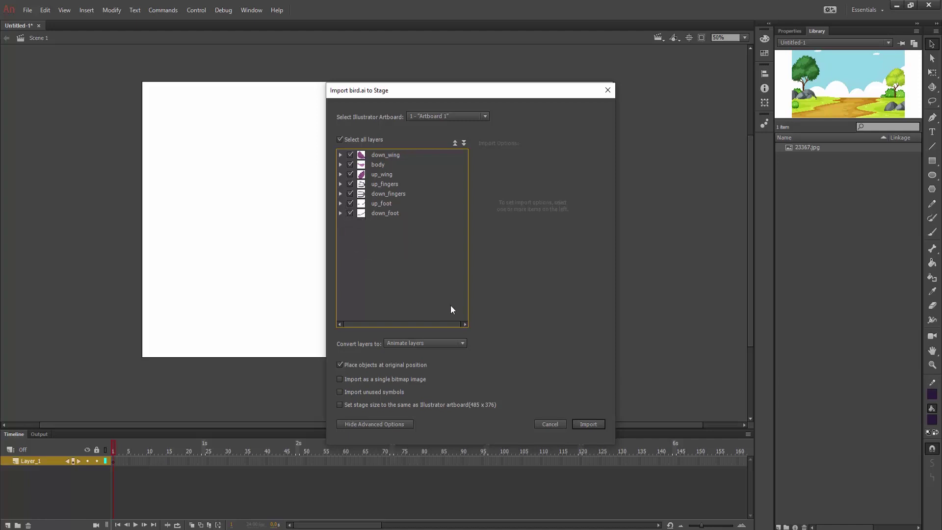
left_click(588, 425)
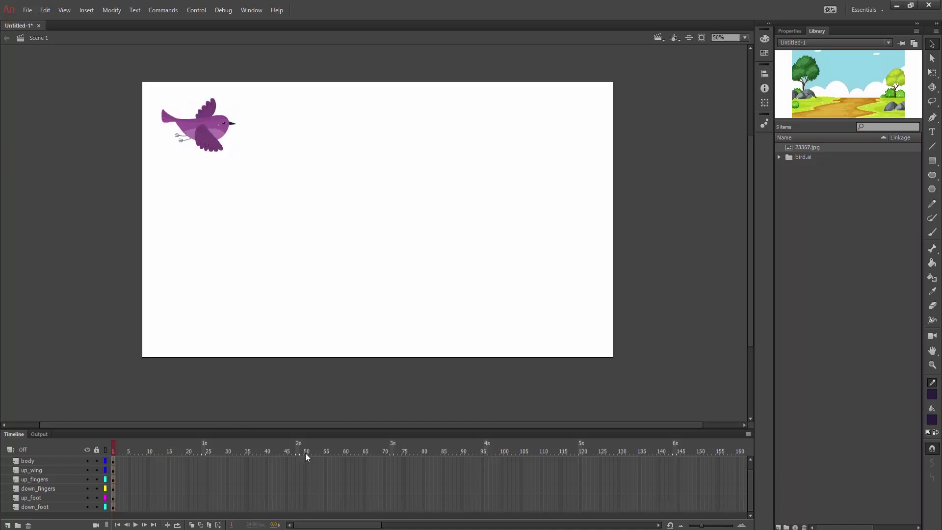
- Enlarge the timeline to show all bird layers and dock the Tools panel as a narrow column at the workspace's left edge
left_click_drag(317, 433, 324, 386)
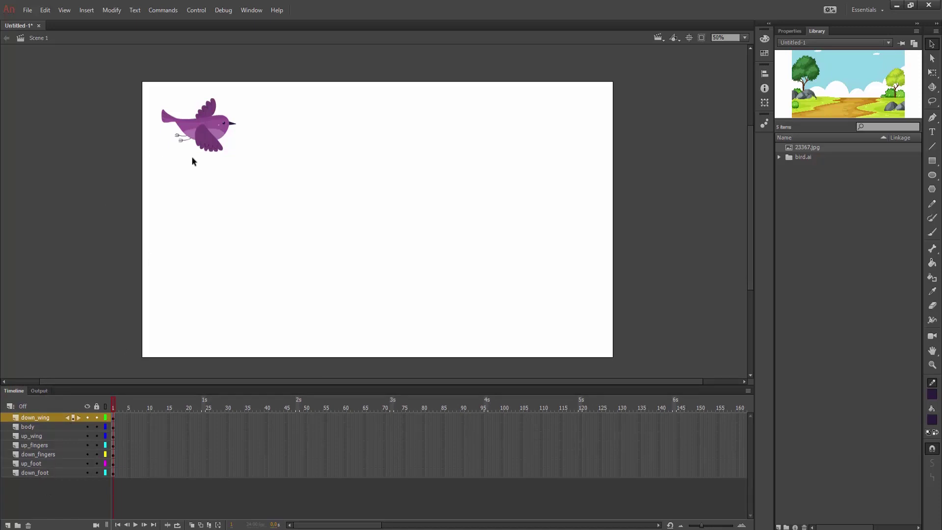
key("z")
left_click(210, 138)
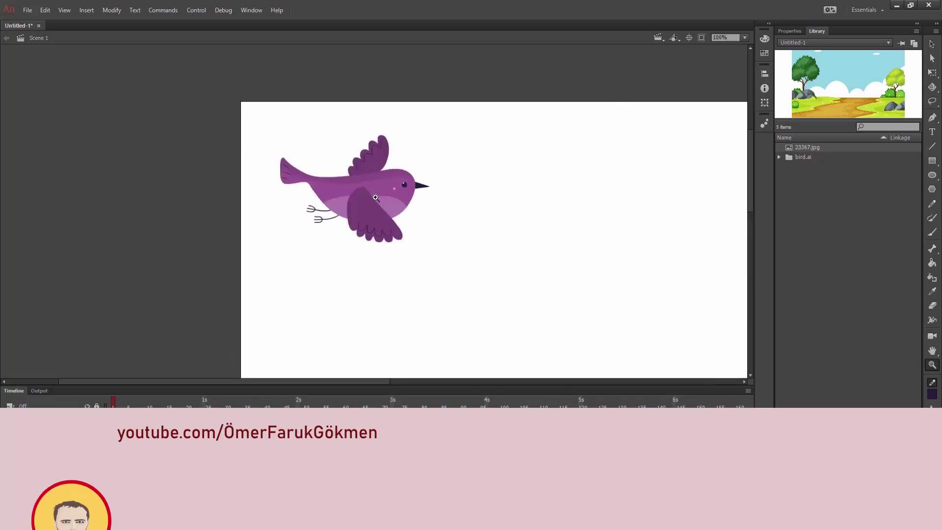
left_click(375, 197)
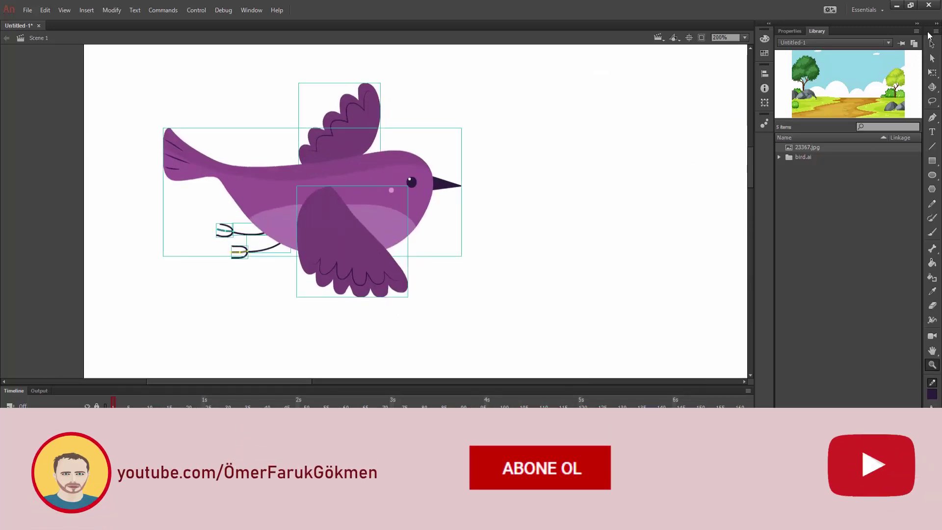
left_click_drag(928, 35, 1, 88)
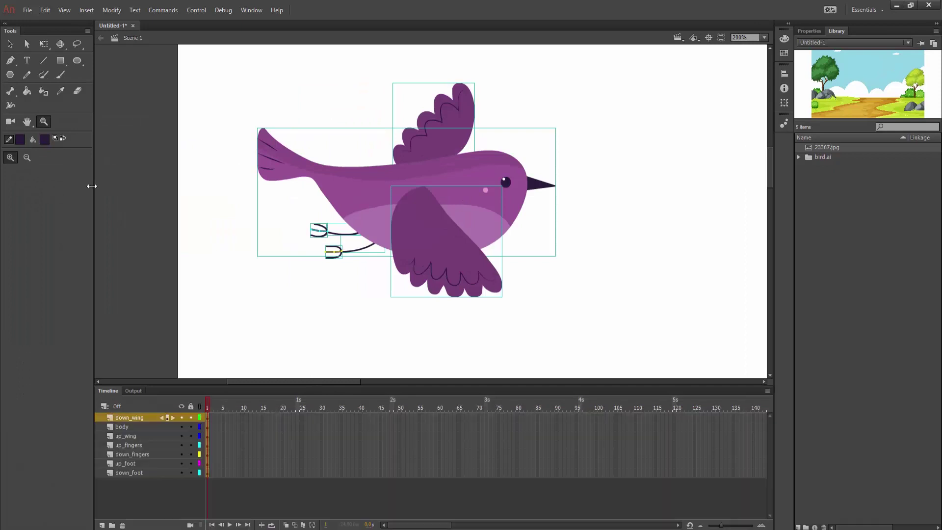
left_click_drag(92, 186, 43, 178)
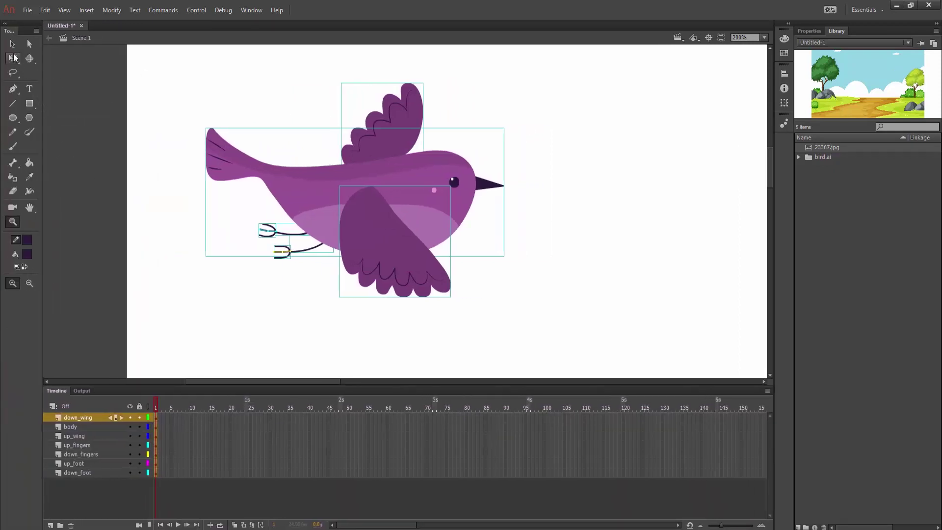
- Convert the bird's upper wing to a Movie Clip symbol named up_wing
left_click(12, 44)
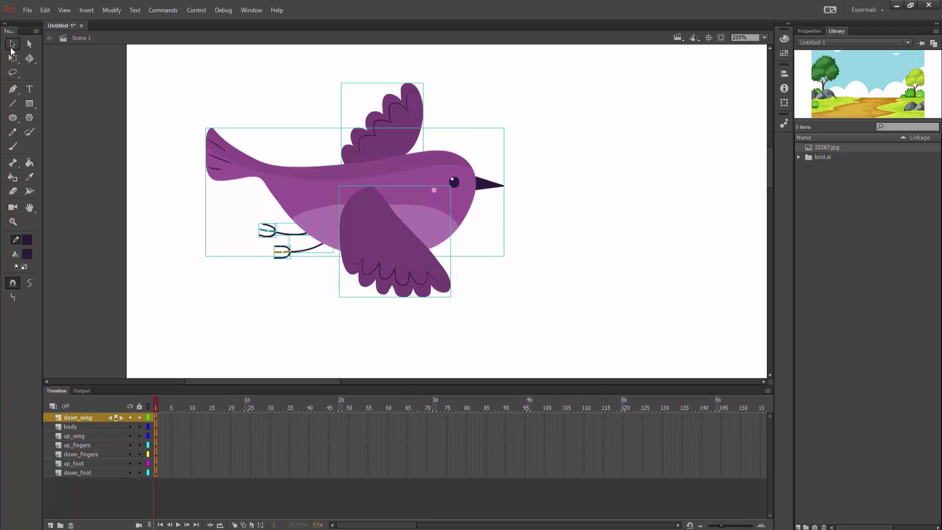
left_click(560, 117)
left_click(408, 125)
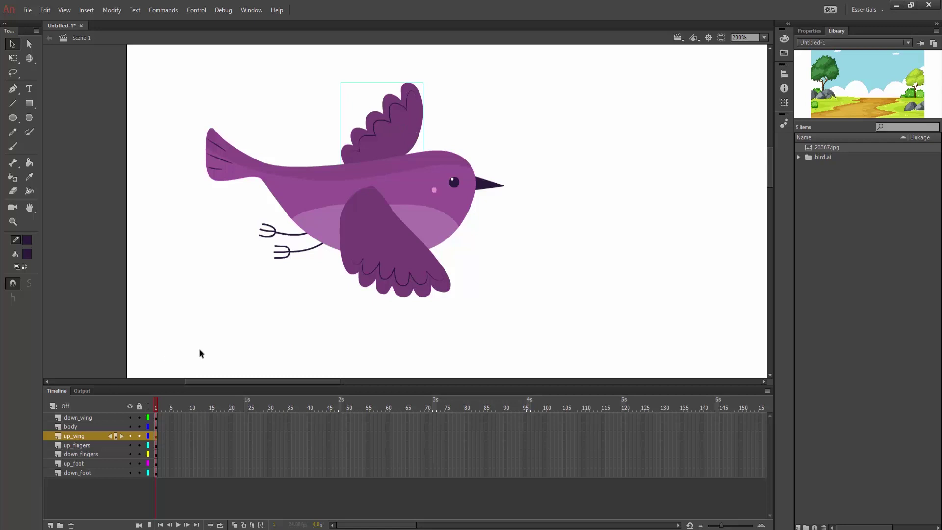
right_click(394, 130)
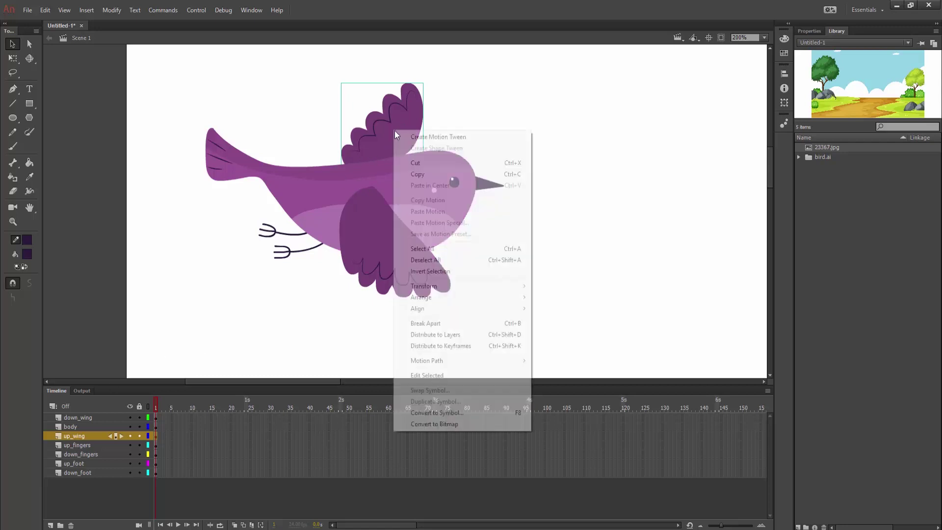
left_click(455, 415)
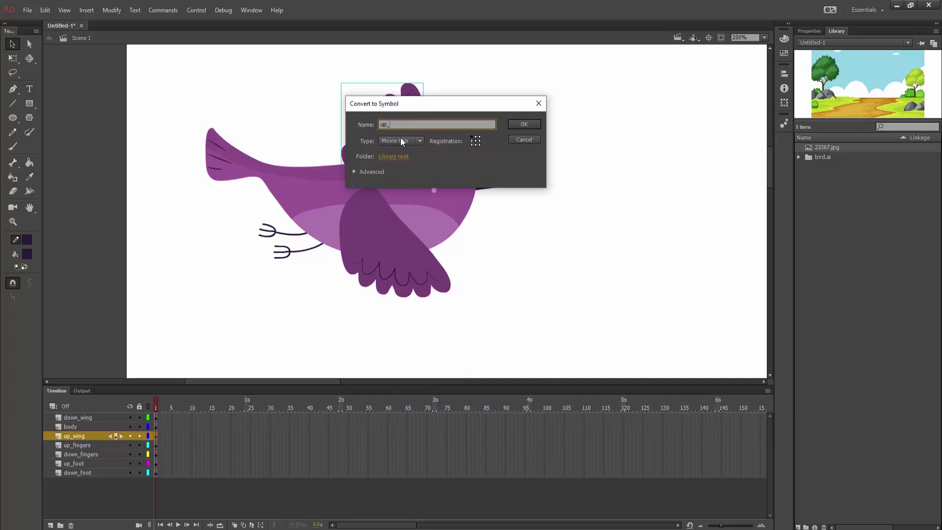
type("up_wing")
left_click(529, 126)
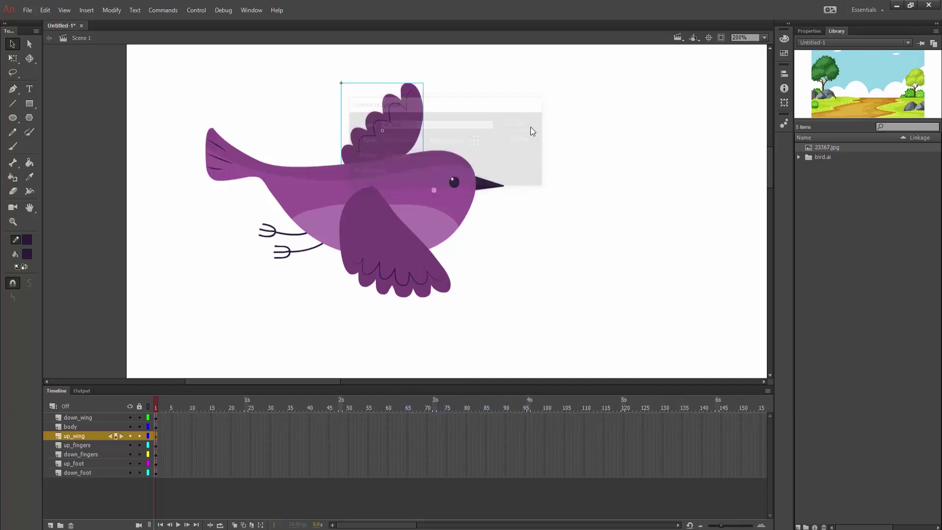
- Convert the bird's lower wing to a Movie Clip symbol named down_wing
left_click(389, 248)
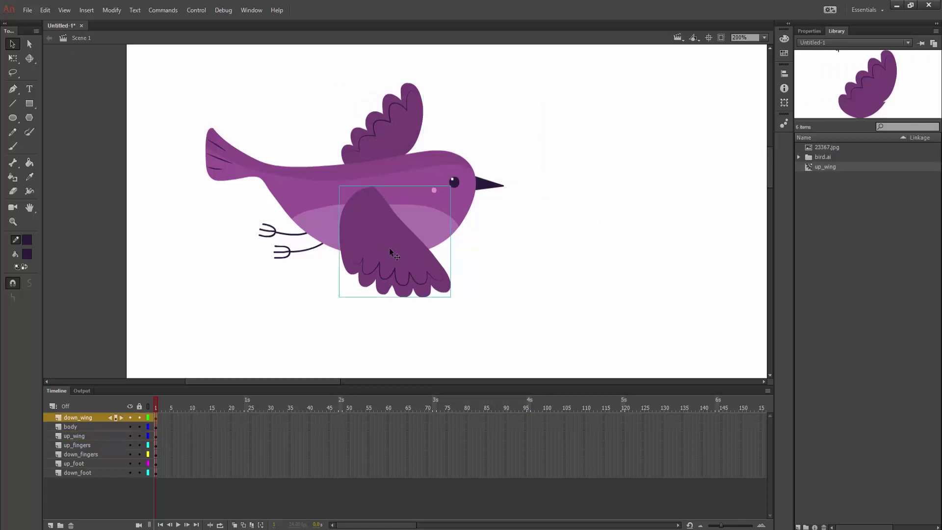
right_click(389, 248)
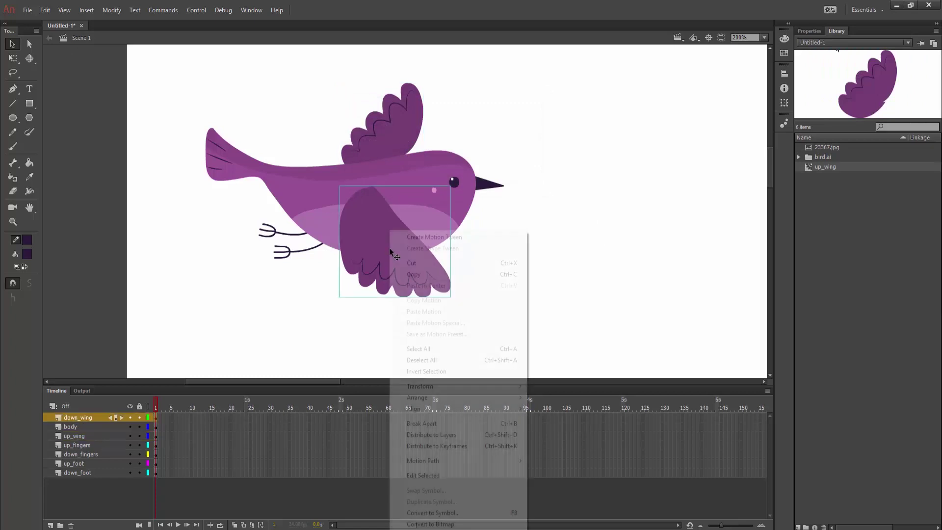
left_click(439, 513)
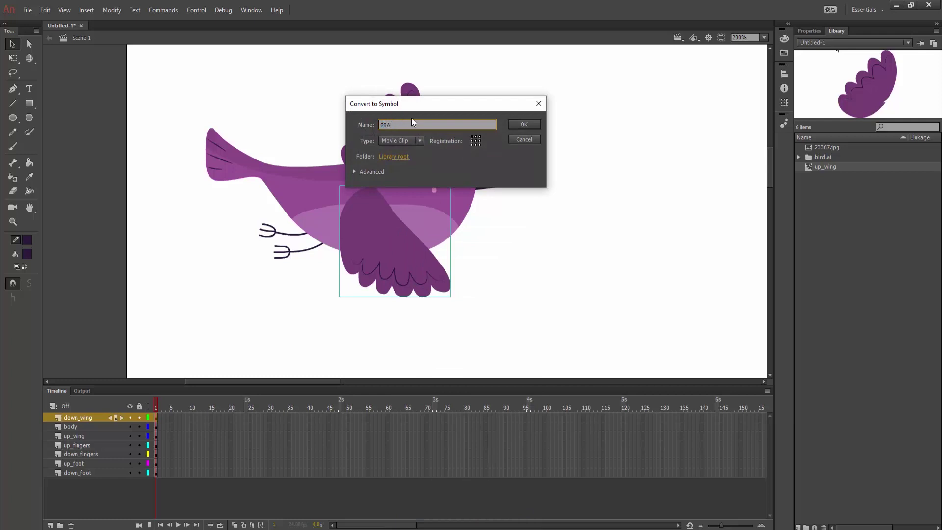
type("down_wing")
left_click(520, 124)
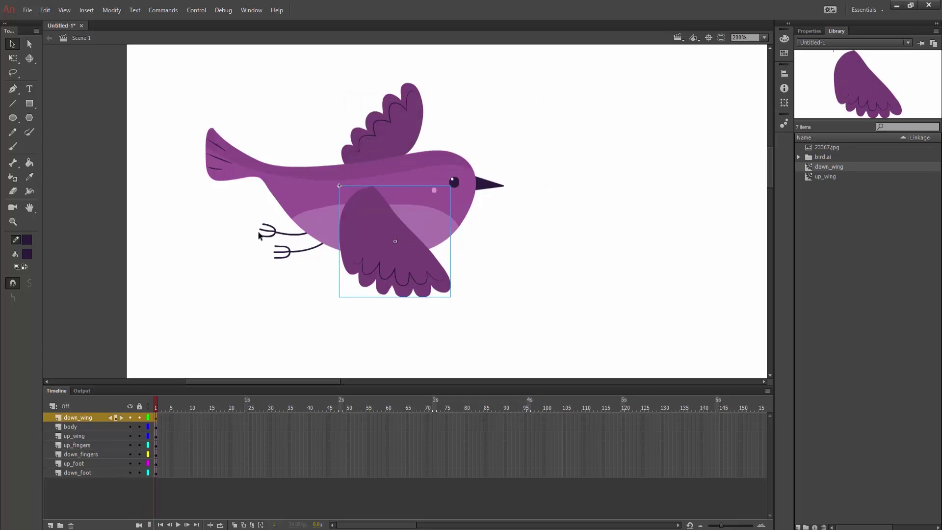
- Hide the up_foot and down_foot layers and convert the upper foot's fingers to a symbol named up_fingers
left_click(130, 463)
left_click(237, 211)
left_click_drag(241, 213, 276, 240)
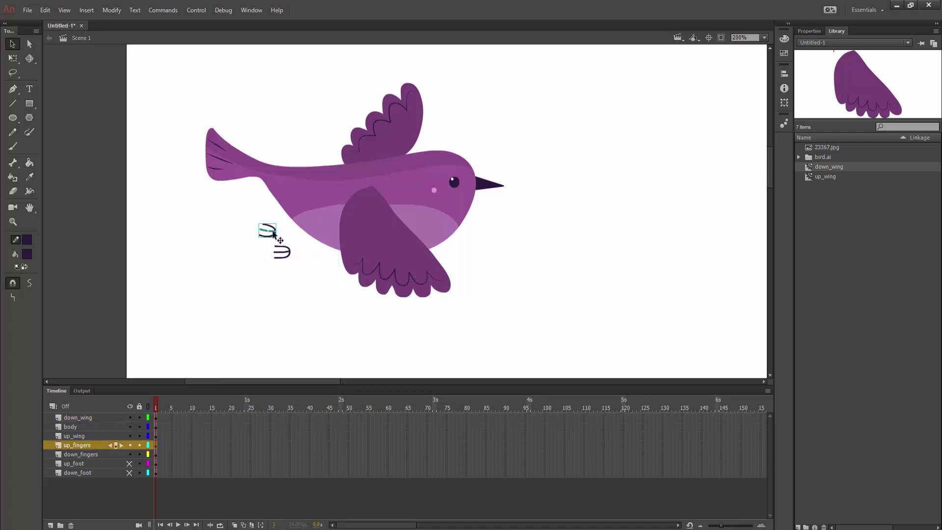
right_click(274, 234)
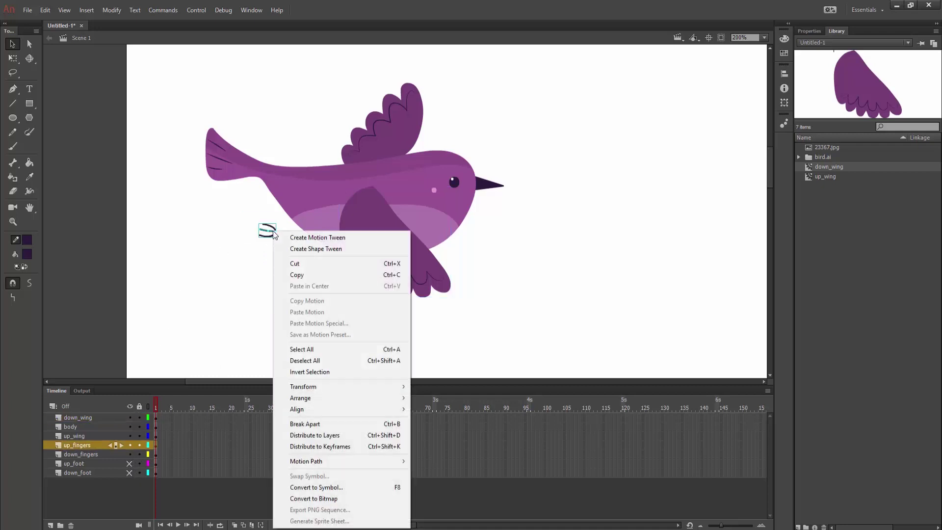
left_click(330, 487)
type("up_fingers")
key("Return")
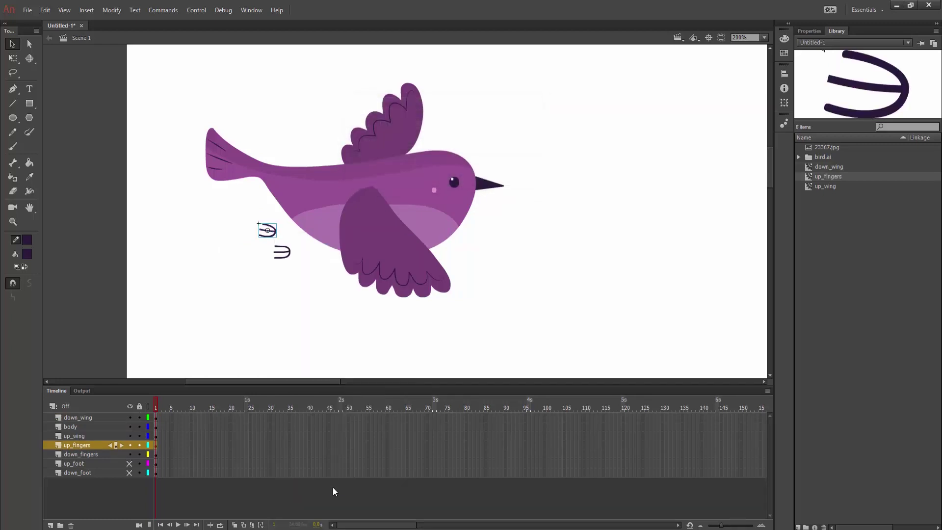
- Convert the lower foot's fingers to a Movie Clip symbol named down_fingers
left_click(282, 252)
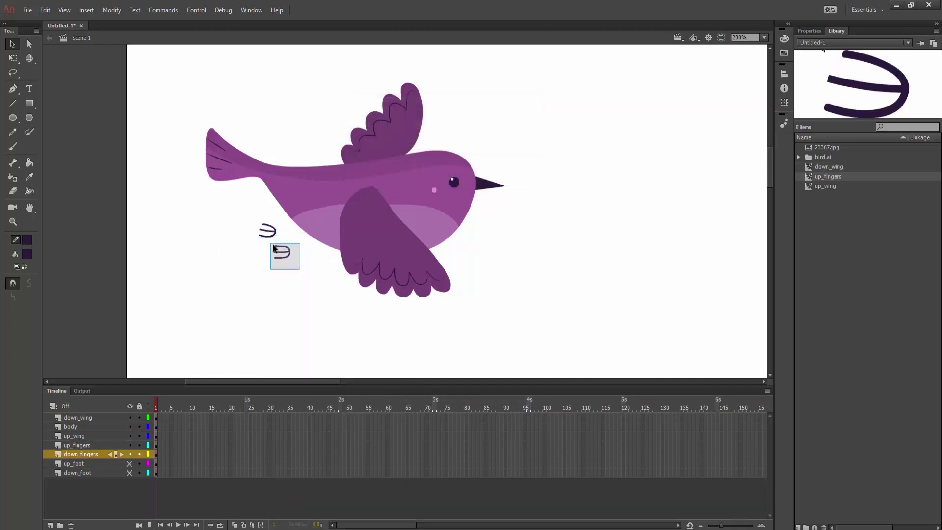
right_click(286, 254)
left_click(331, 490)
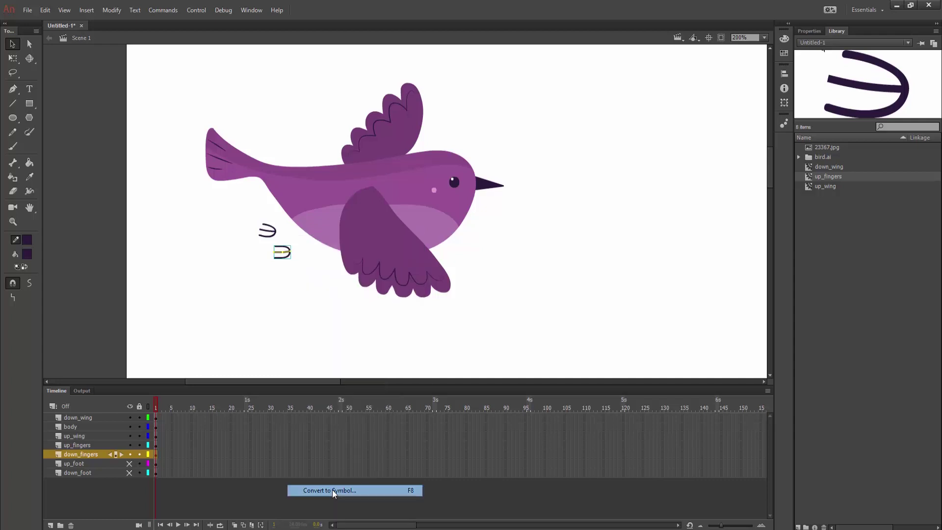
type("d")
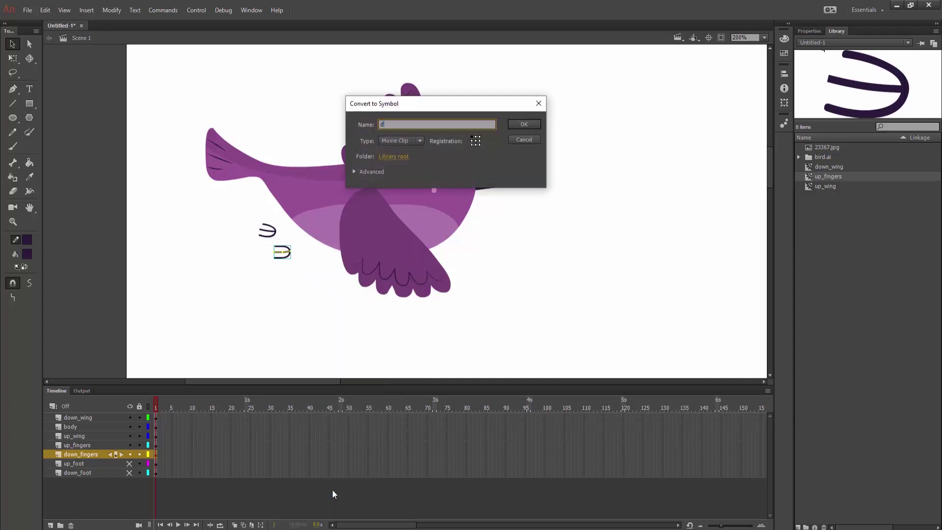
type("own_fingers")
left_click(522, 125)
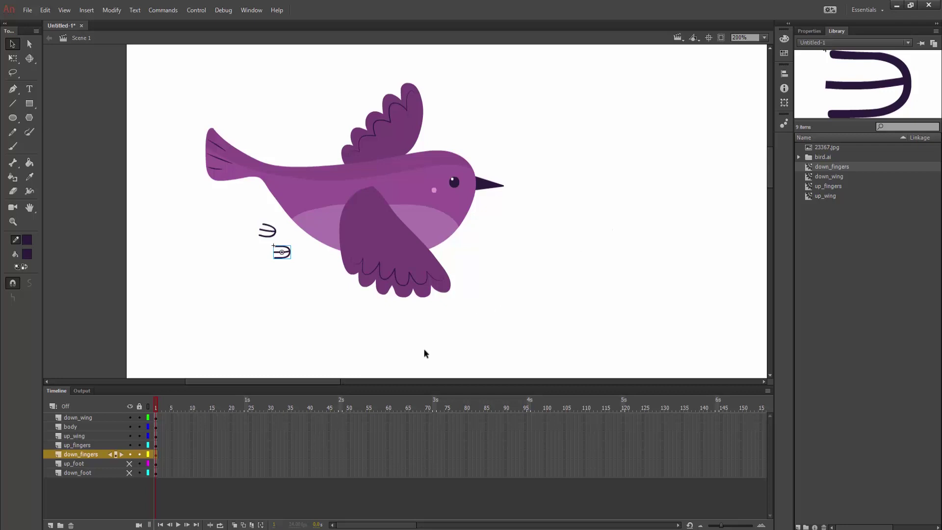
- Show the hidden up_foot and down_foot layers again and deselect the artwork
left_click(129, 463)
left_click(129, 472)
left_click(571, 227)
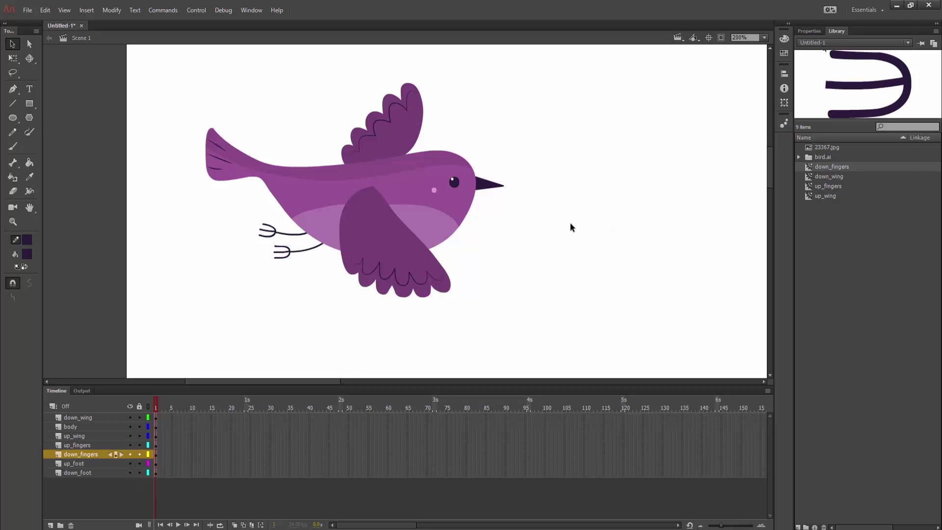
- Open the upper wing's symbol for editing and convert the artwork inside it to a nested Movie Clip symbol named up_wing2
left_click(398, 110)
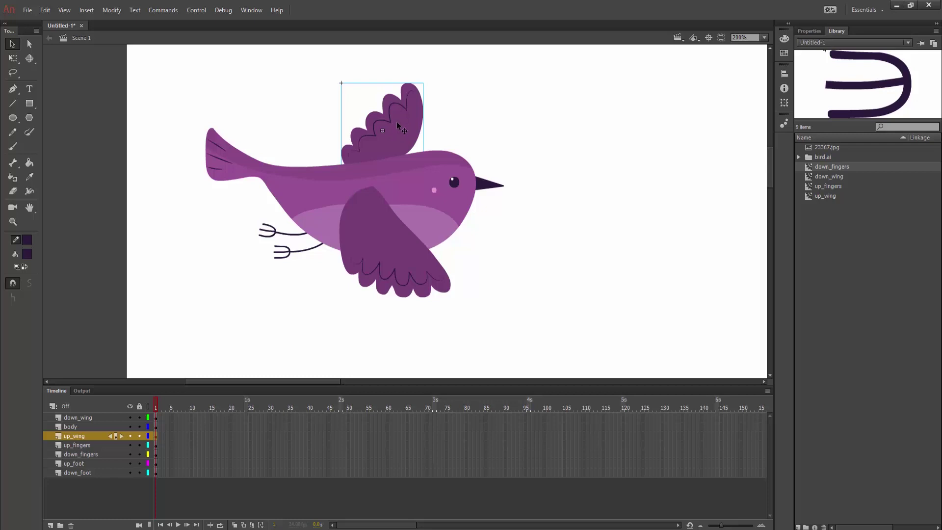
double_click(397, 126)
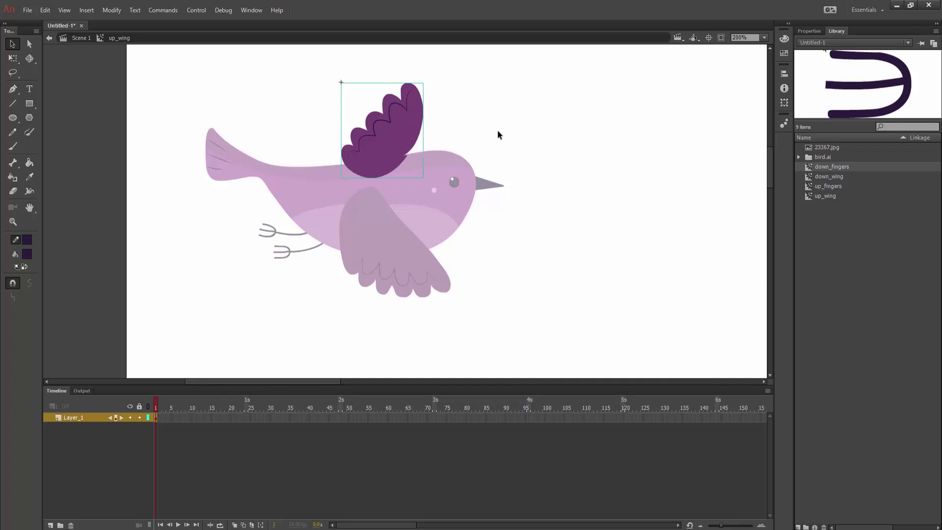
key("q")
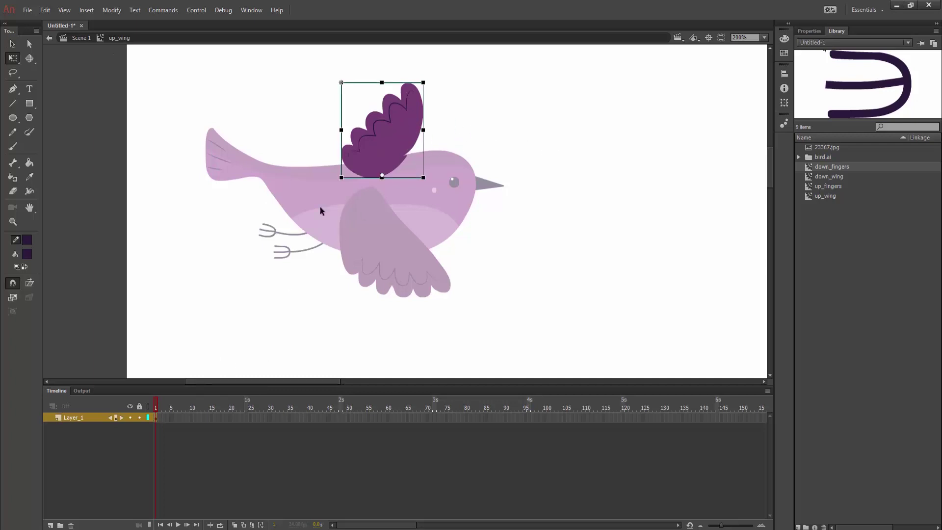
right_click(394, 131)
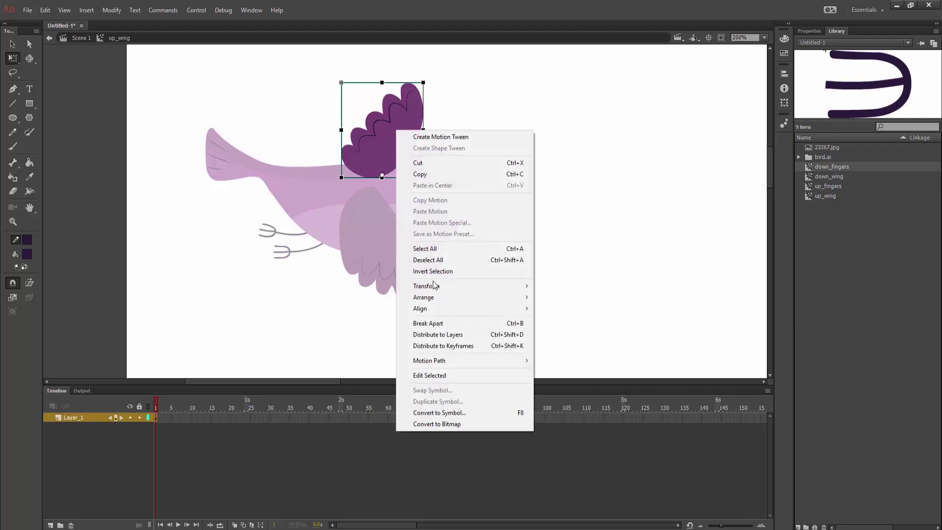
left_click(447, 412)
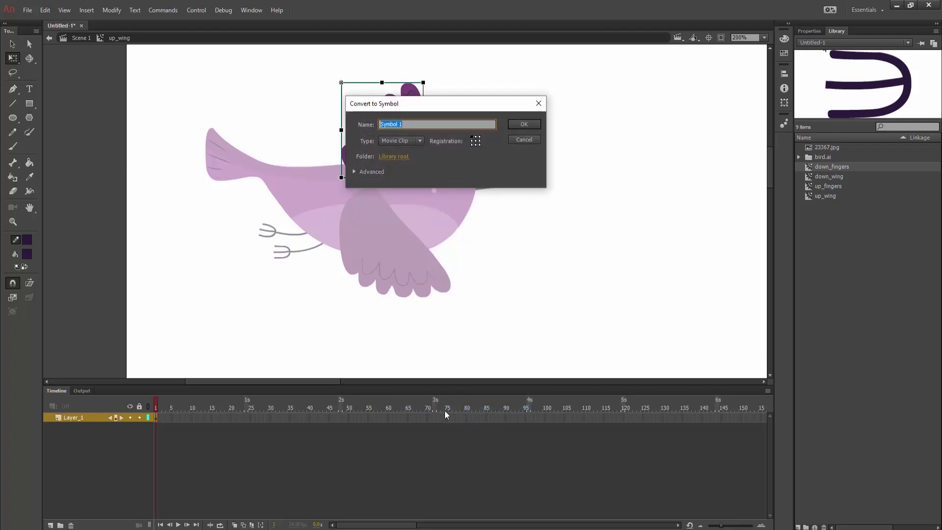
type("up_wing")
key("Return")
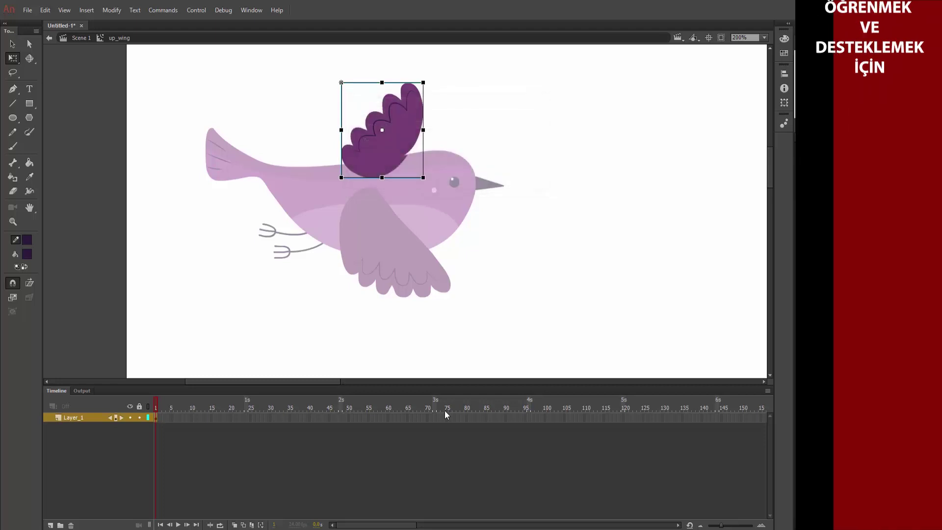
- Move the nested upper wing's transformation point to its bottom centre and squash the wing slightly from its top edge on frame 1
left_click(195, 318)
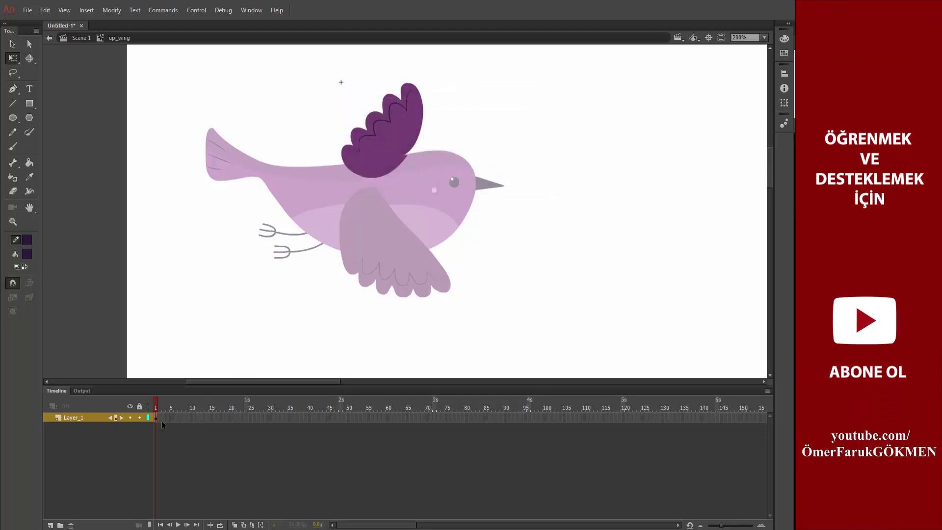
left_click(347, 171)
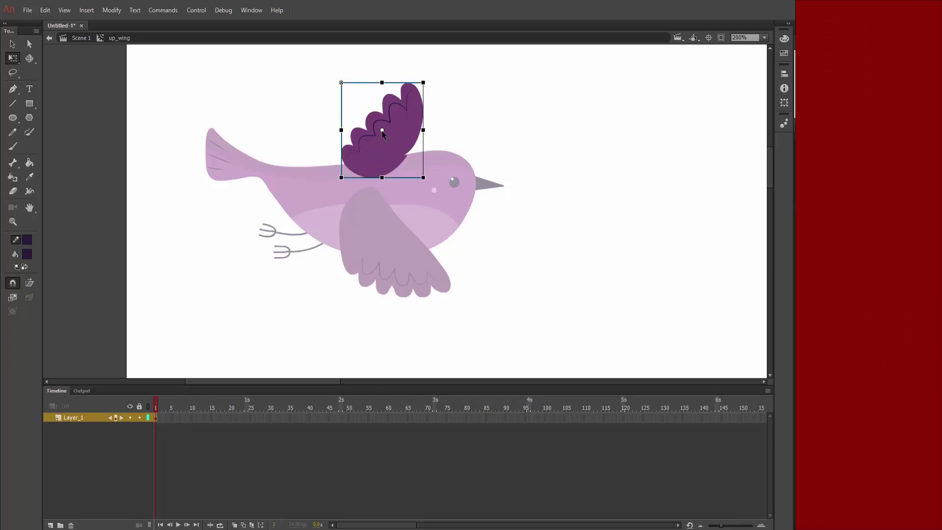
left_click_drag(382, 131, 382, 178)
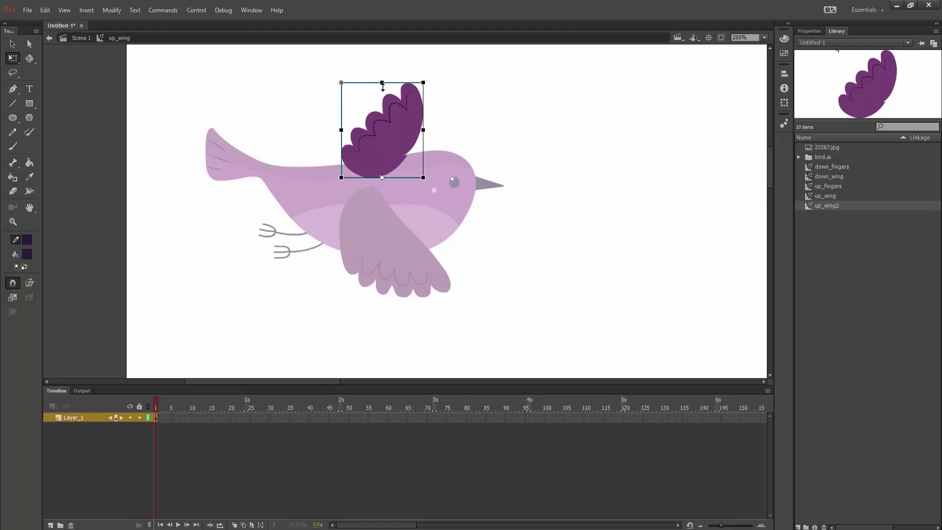
left_click_drag(385, 83, 381, 100)
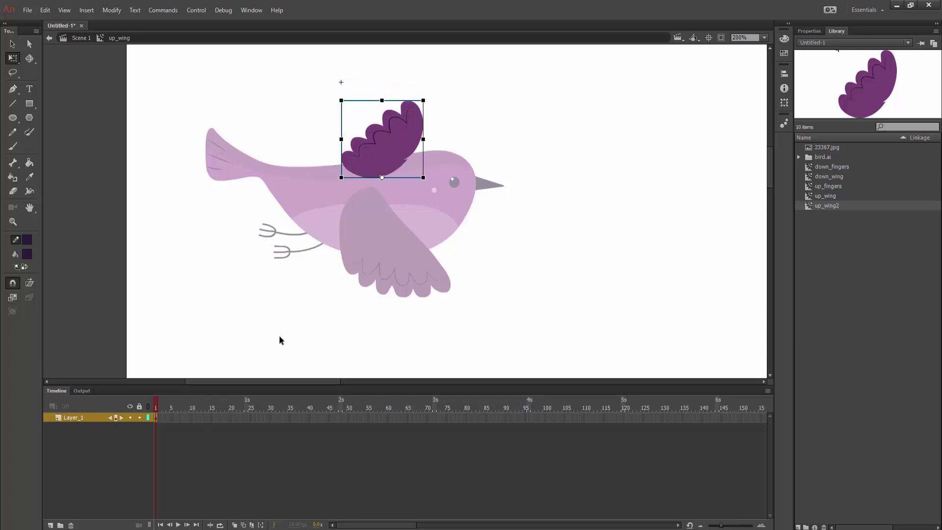
- Insert a keyframe at frame 10 and flatten the upper wing vertically to a thin sliver on the bird's back
left_click(192, 417)
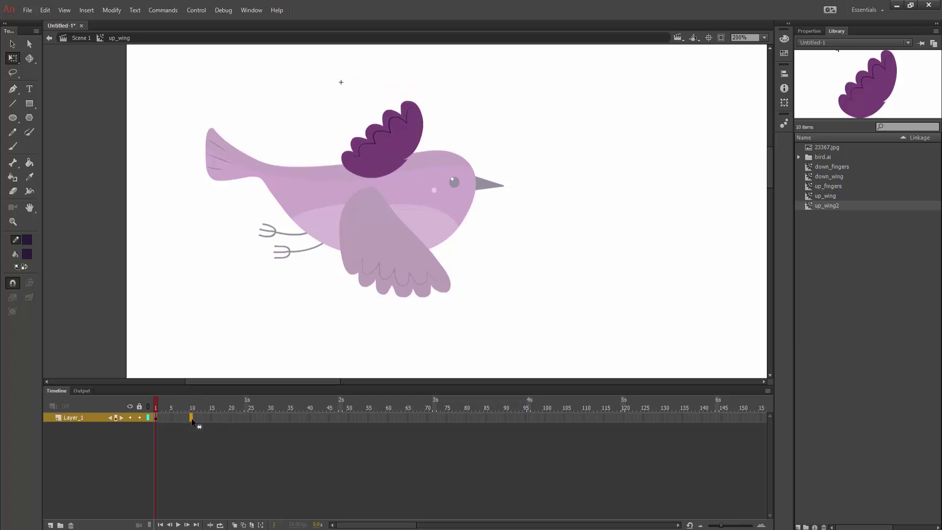
right_click(191, 418)
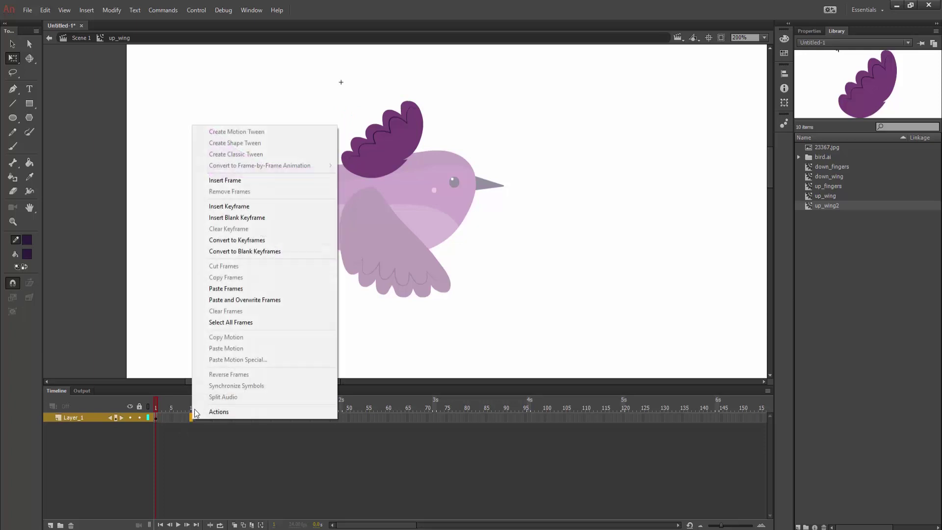
left_click(237, 207)
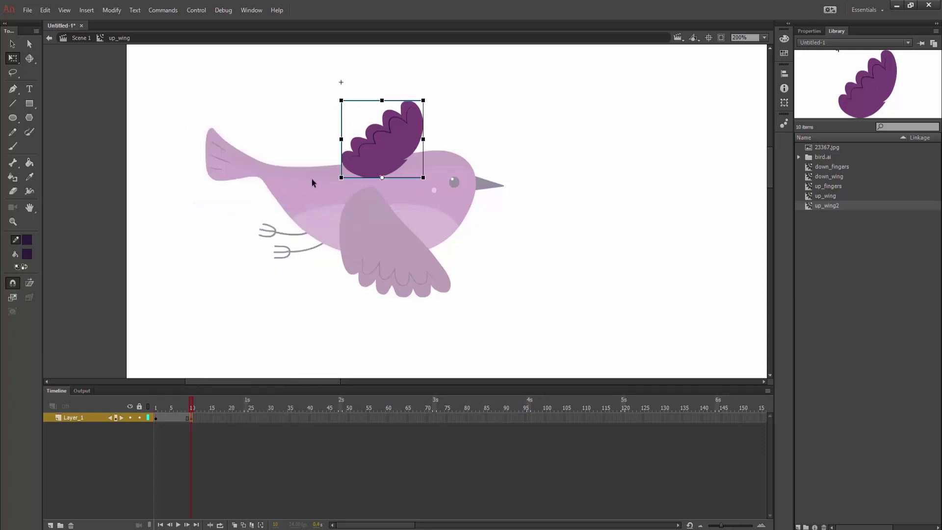
left_click_drag(382, 101, 380, 158)
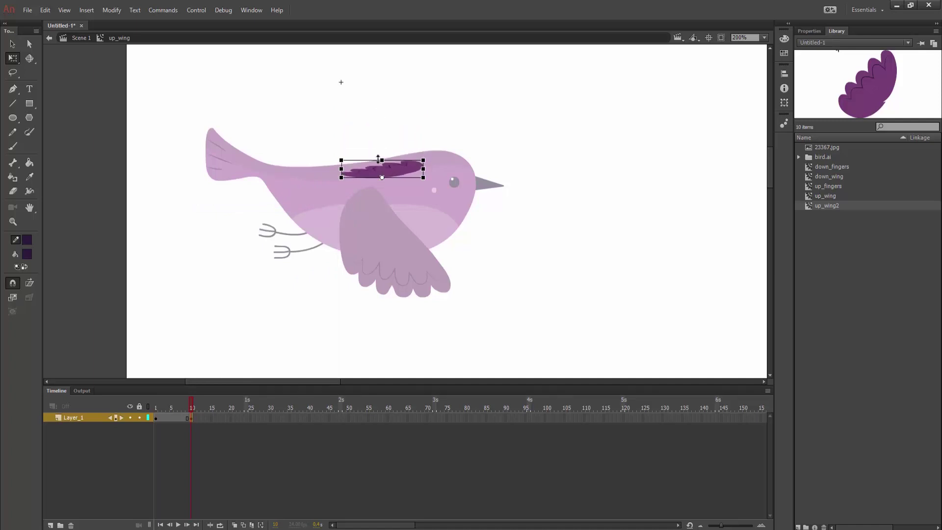
- Insert a keyframe at frame 13 to hold the flattened wing pose
mouse_move(192, 404)
left_mouse_down()
mouse_move(145, 406)
mouse_move(192, 407)
left_mouse_up()
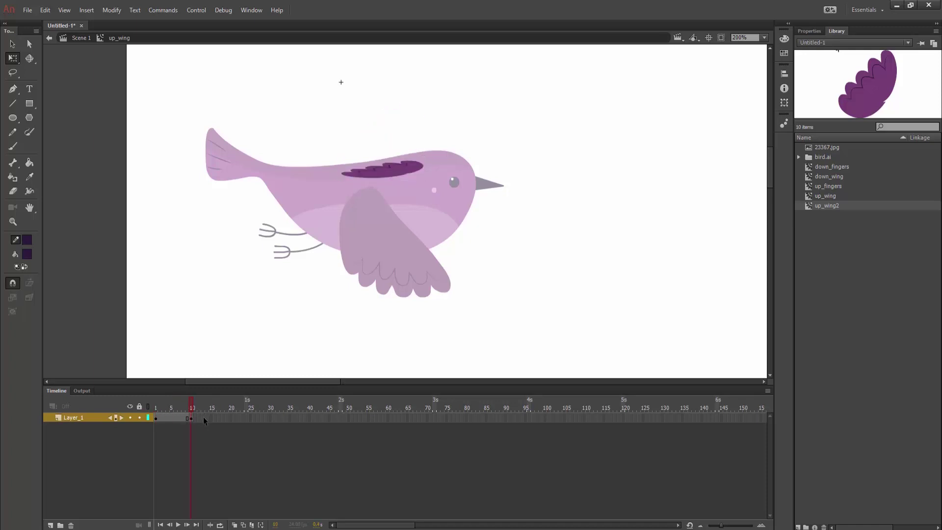
right_click(203, 417)
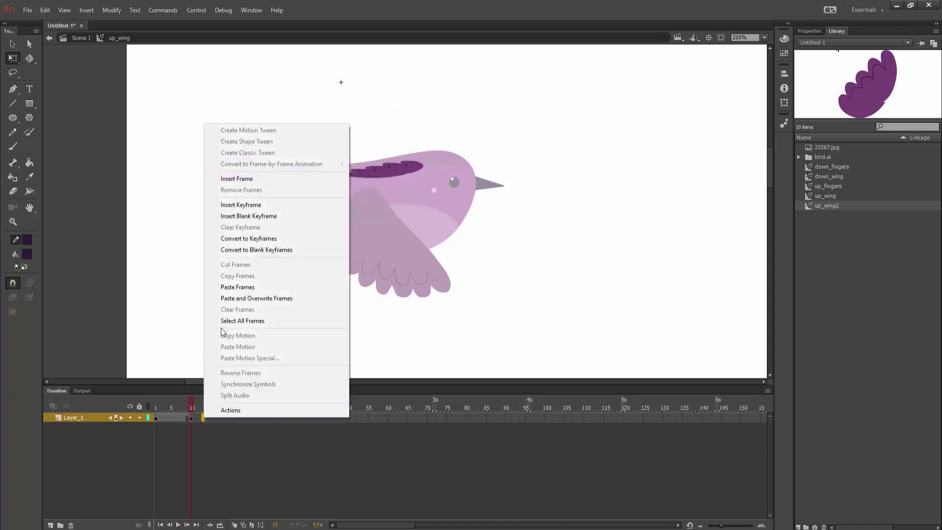
left_click(241, 205)
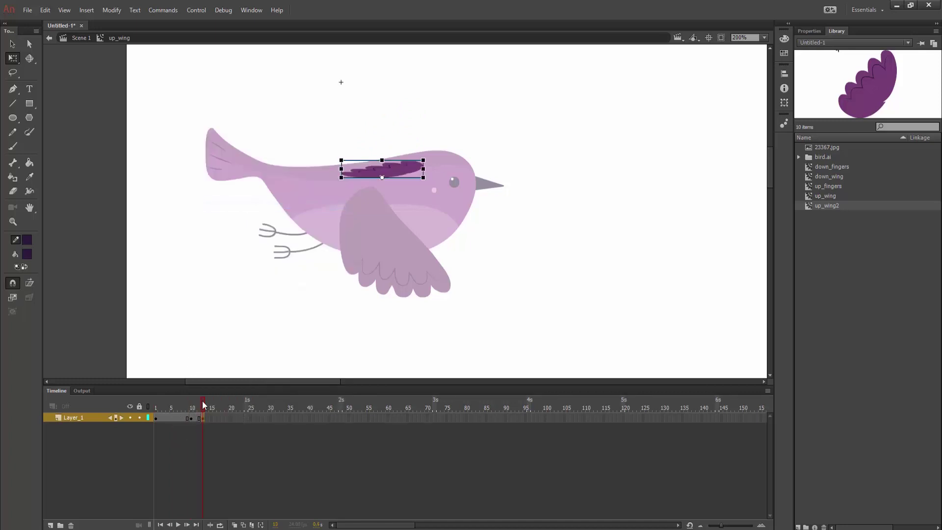
mouse_move(202, 400)
left_mouse_down()
mouse_move(189, 401)
mouse_move(203, 402)
left_mouse_up()
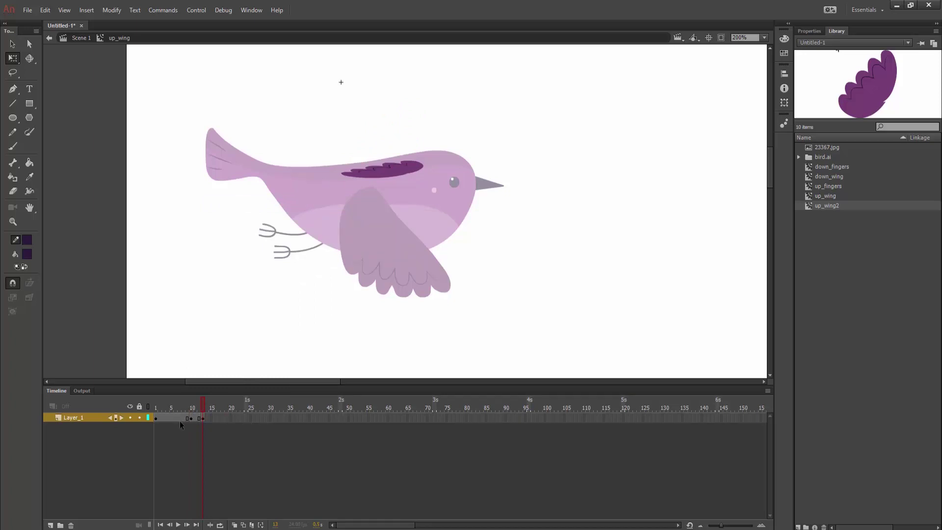
- Copy the raised-wing keyframe from frame 1 and paste it at frame 26
left_click(156, 416)
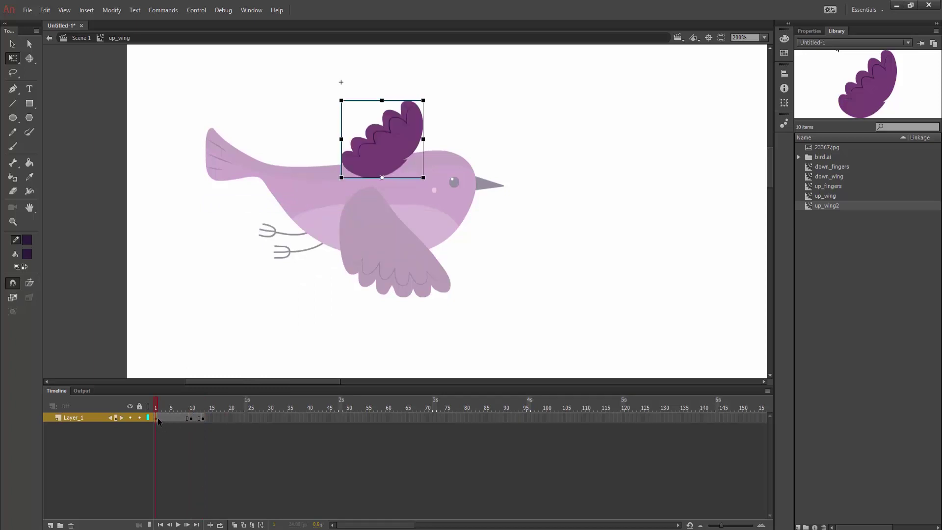
right_click(156, 416)
left_click(187, 274)
left_click(254, 418)
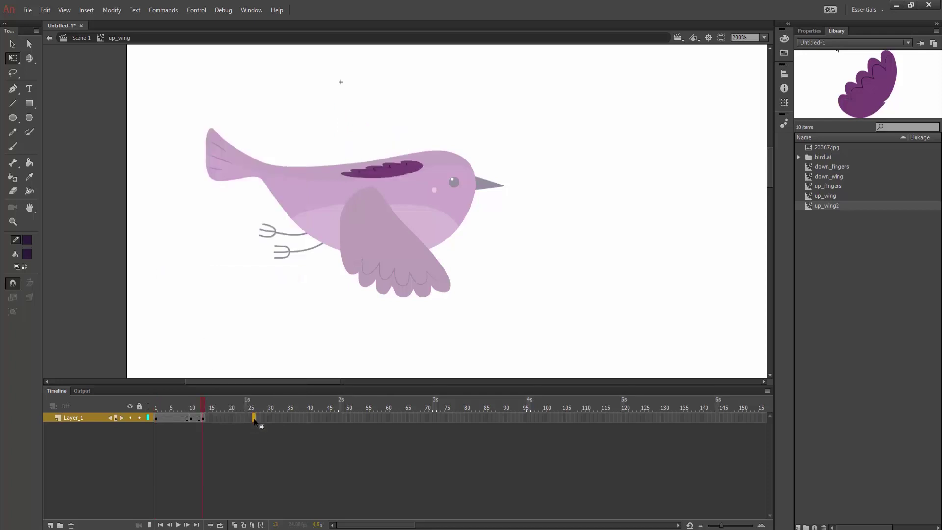
right_click(254, 418)
left_click(287, 289)
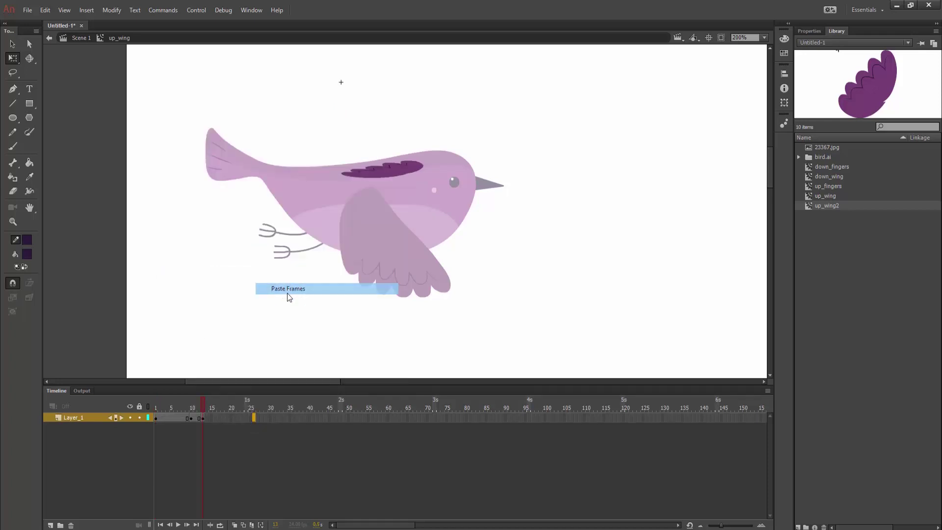
- Create classic tweens between frames 1 and 10 and between frames 13 and 26, and play the wing flap
left_click_drag(205, 405, 171, 403)
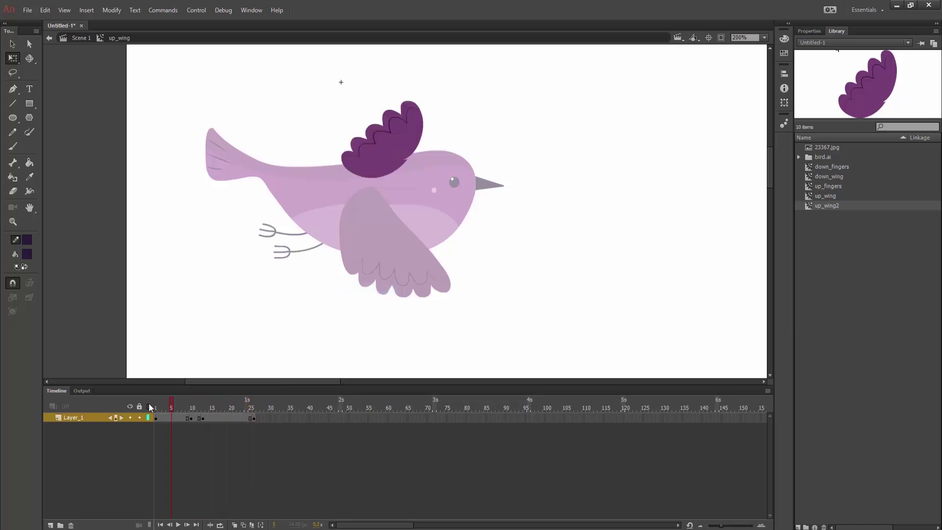
left_click(172, 418)
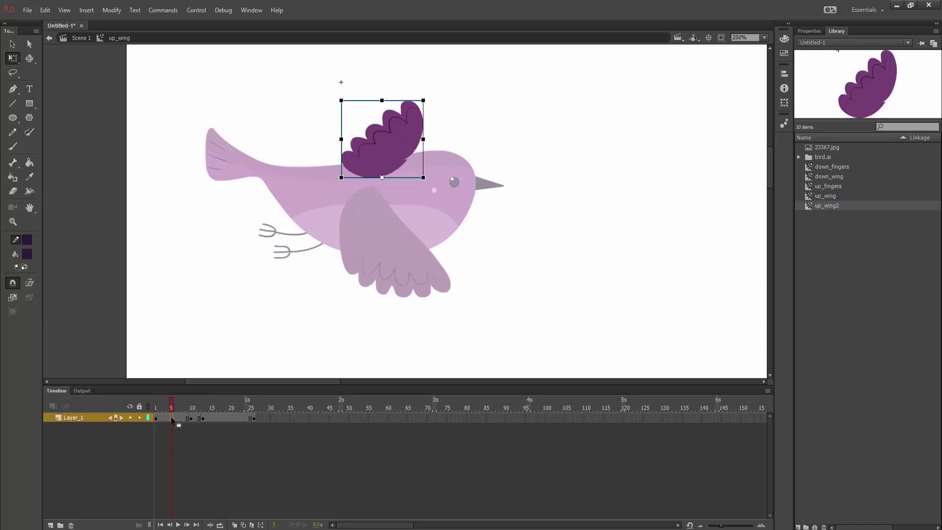
right_click(171, 417)
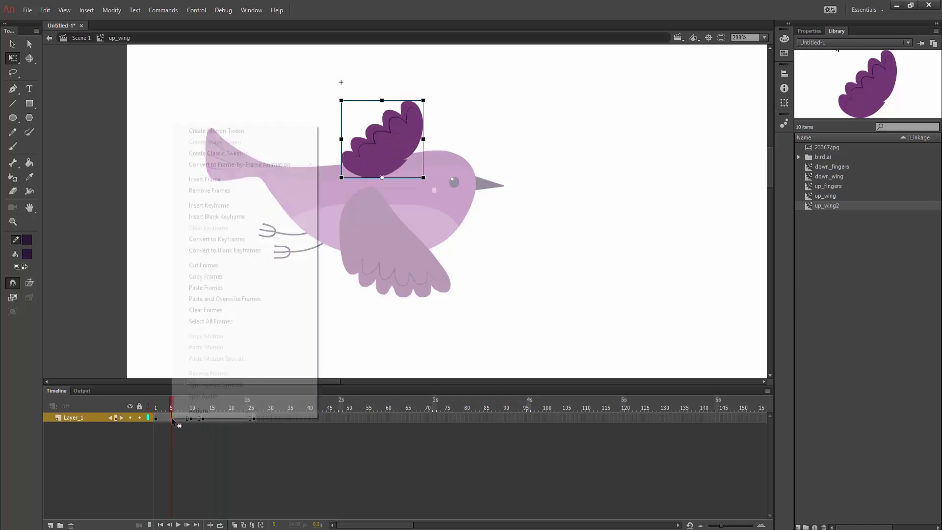
left_click(219, 154)
left_click(228, 417)
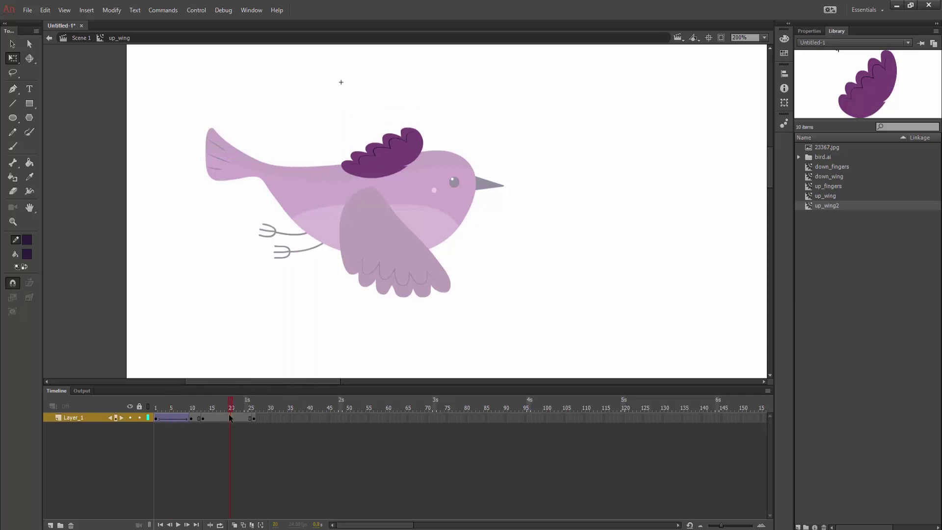
right_click(228, 417)
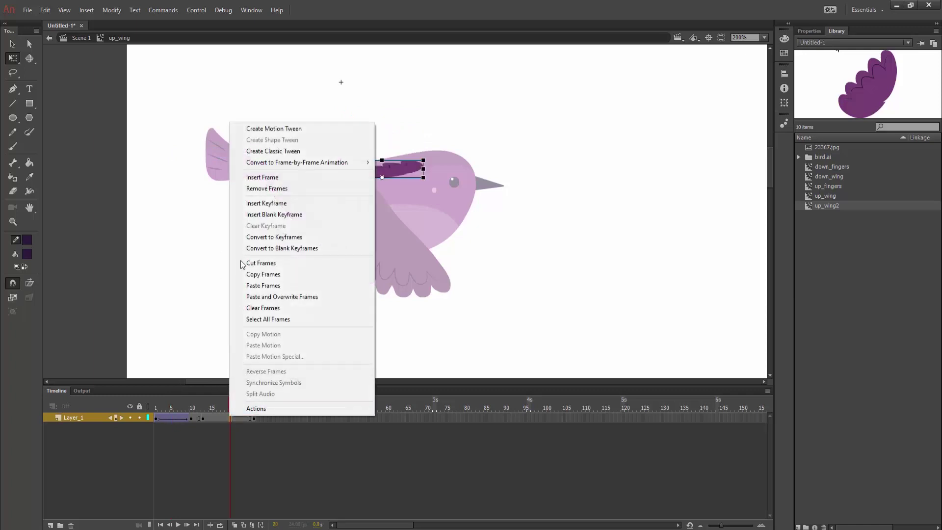
left_click(268, 151)
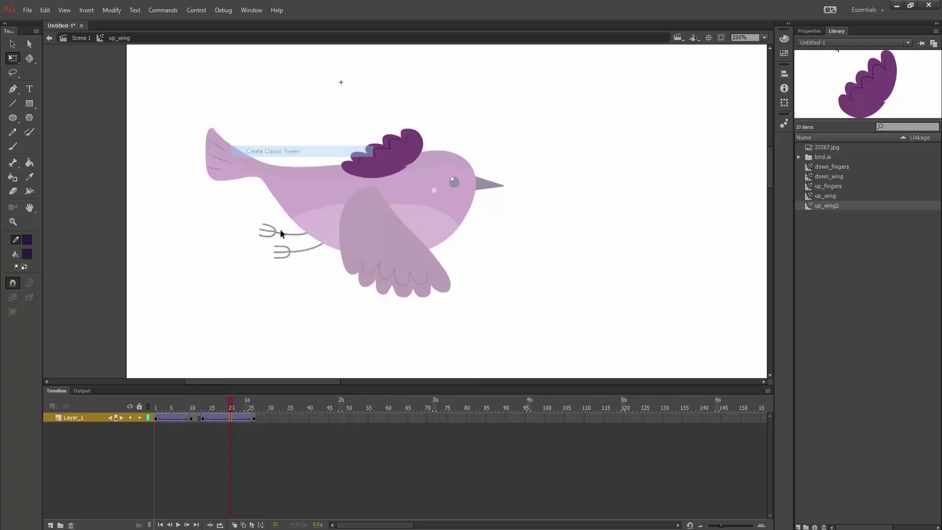
key("Return")
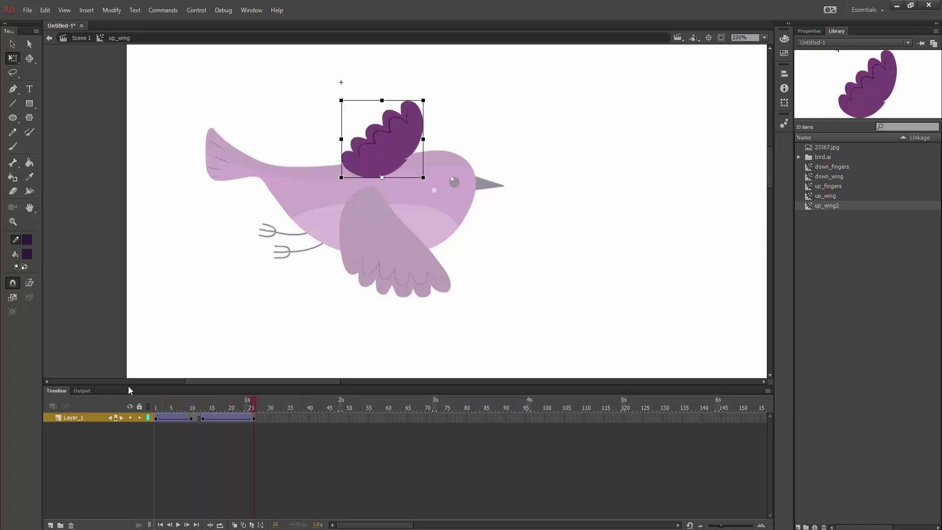
- Return to the main scene, open the down_wing symbol and convert its wing to a Movie Clip symbol named down_wing2
left_click(80, 38)
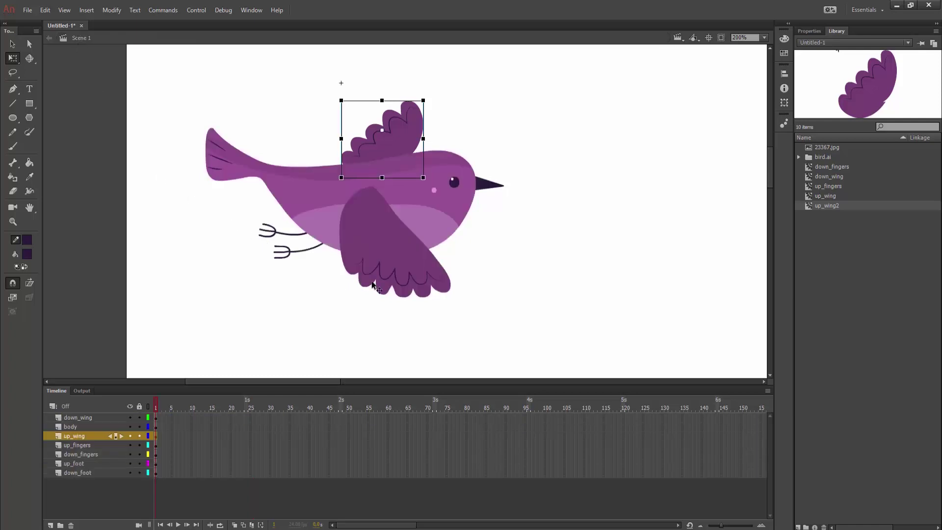
left_click(378, 249)
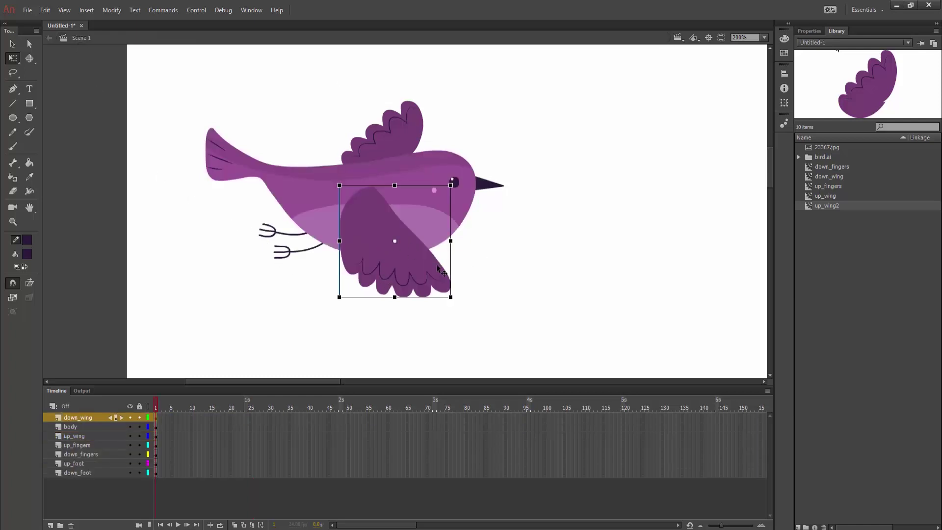
double_click(407, 267)
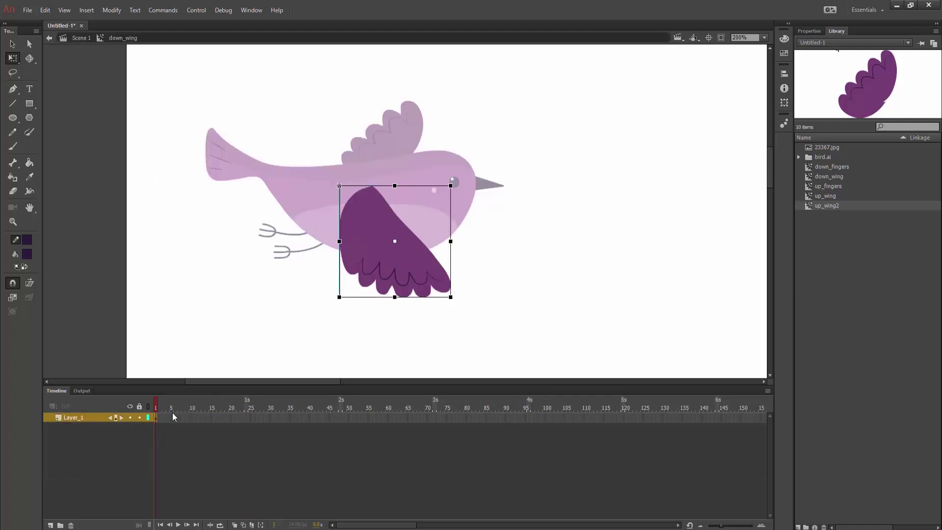
right_click(405, 265)
left_click(449, 513)
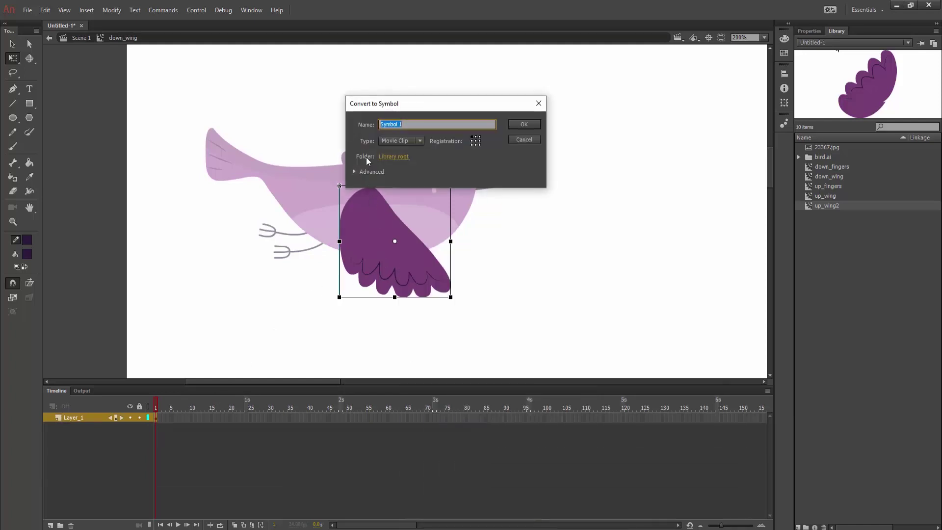
type("down_wing2")
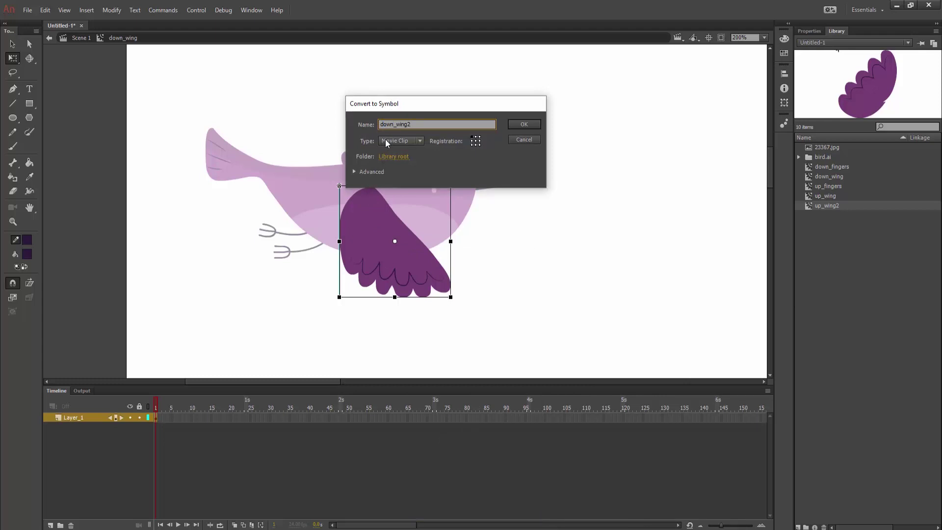
key("Return")
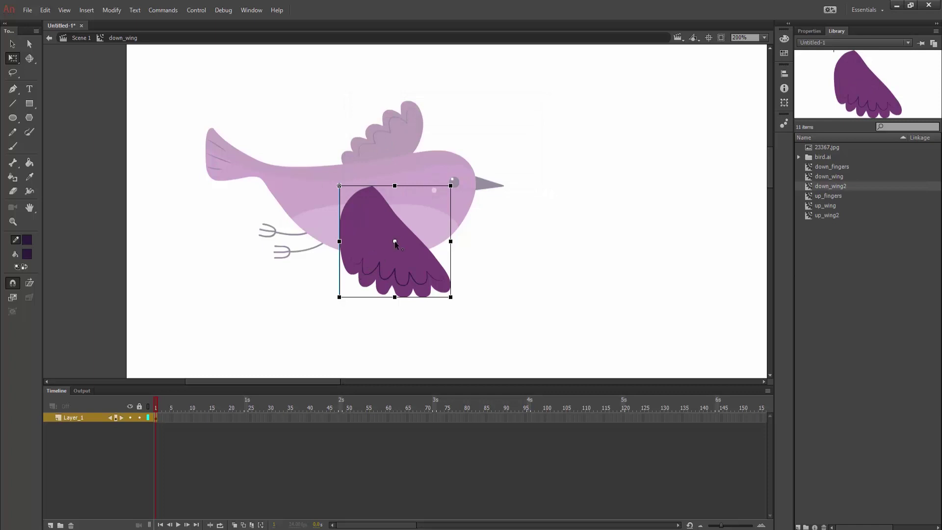
- Move the lower wing's transformation point to its upper edge and flatten the wing vertically towards it on frame 1
left_click_drag(397, 242, 396, 187)
left_click_drag(395, 297, 402, 214)
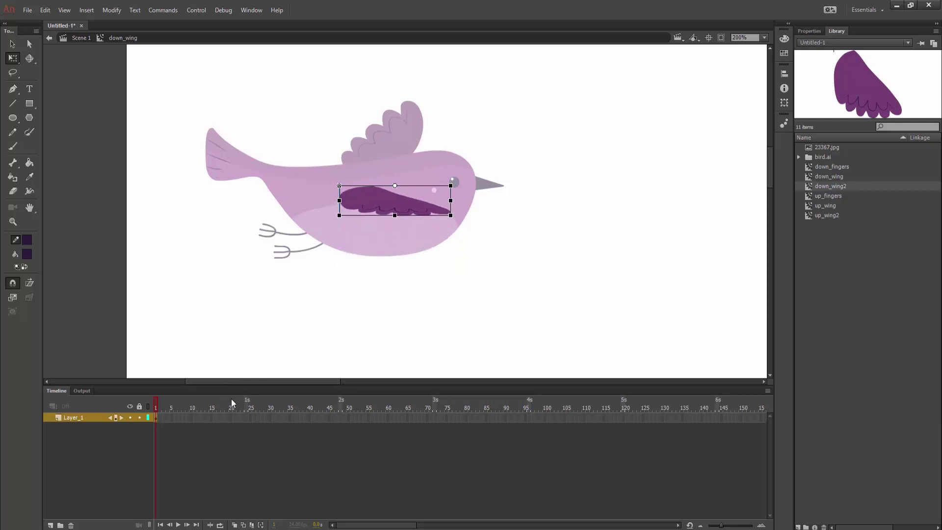
- Insert a keyframe at frame 10 and stretch the lower wing downward below the bird's belly
left_click(192, 417)
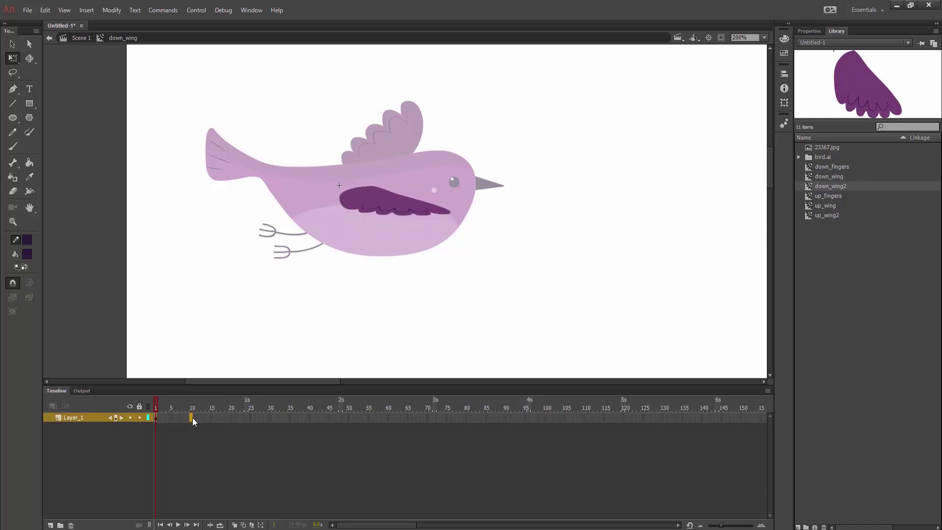
right_click(192, 417)
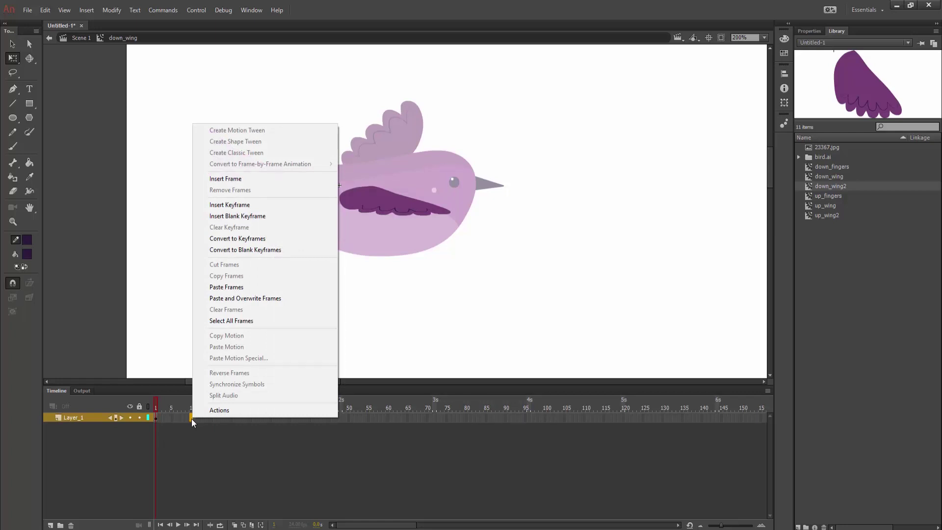
left_click(232, 206)
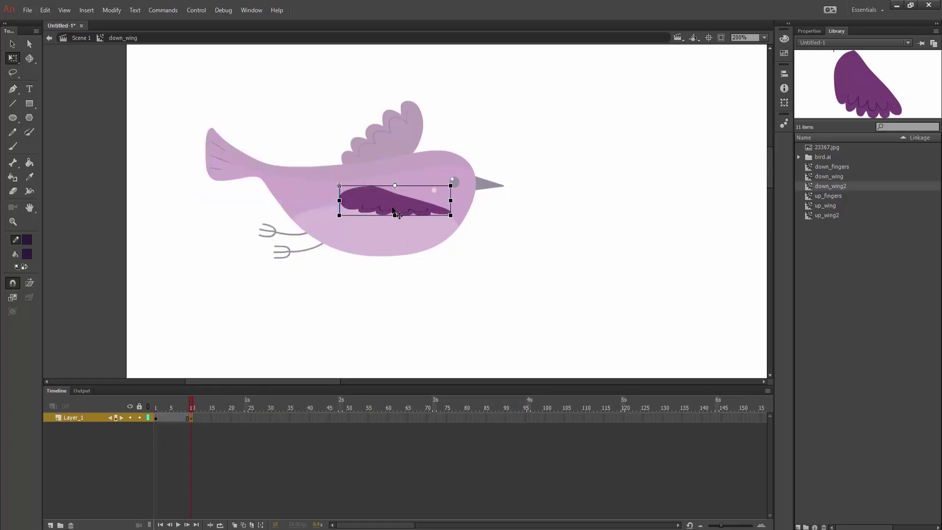
left_click_drag(393, 226, 395, 283)
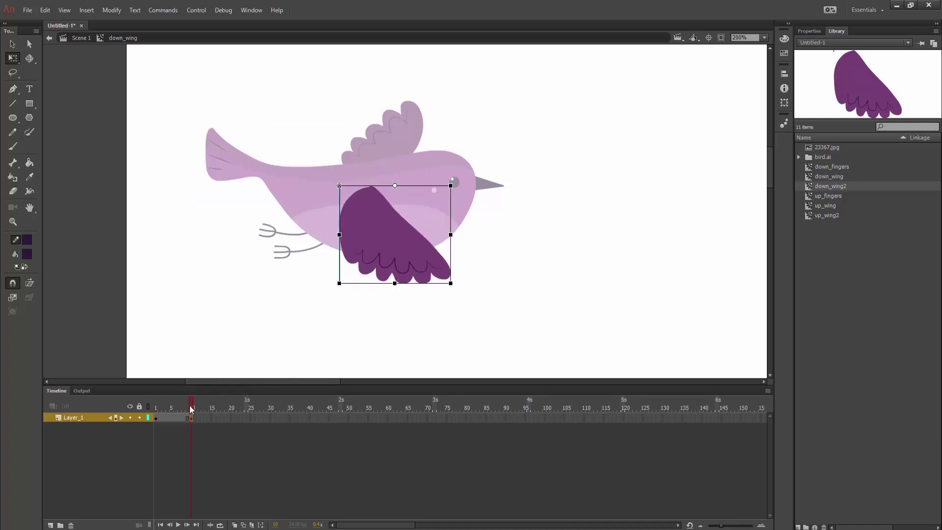
left_click_drag(190, 405, 145, 408)
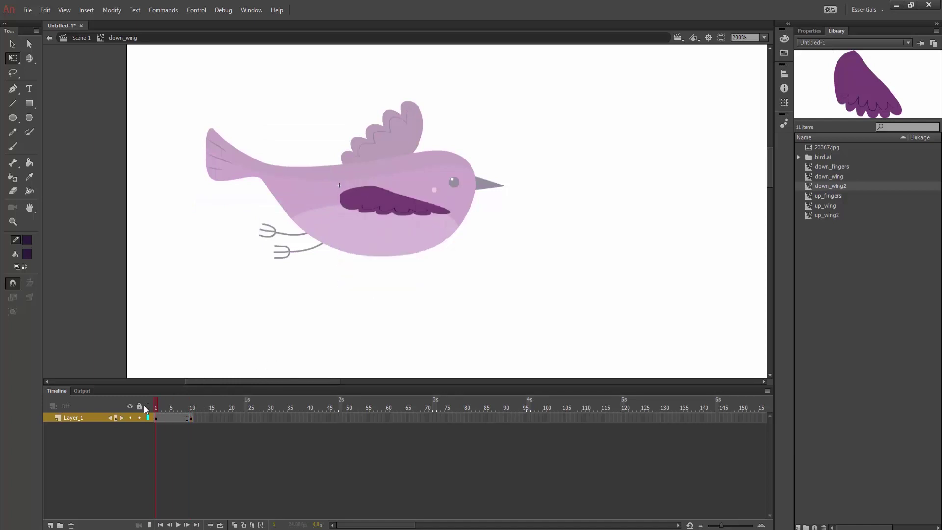
- Insert a keyframe at frame 13 to hold the lowered wing pose
left_click(202, 417)
right_click(202, 418)
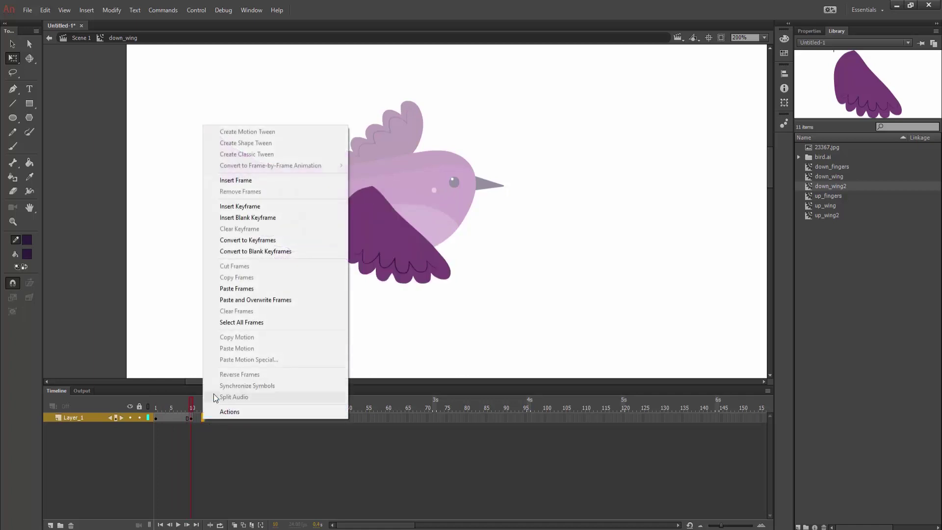
left_click(237, 206)
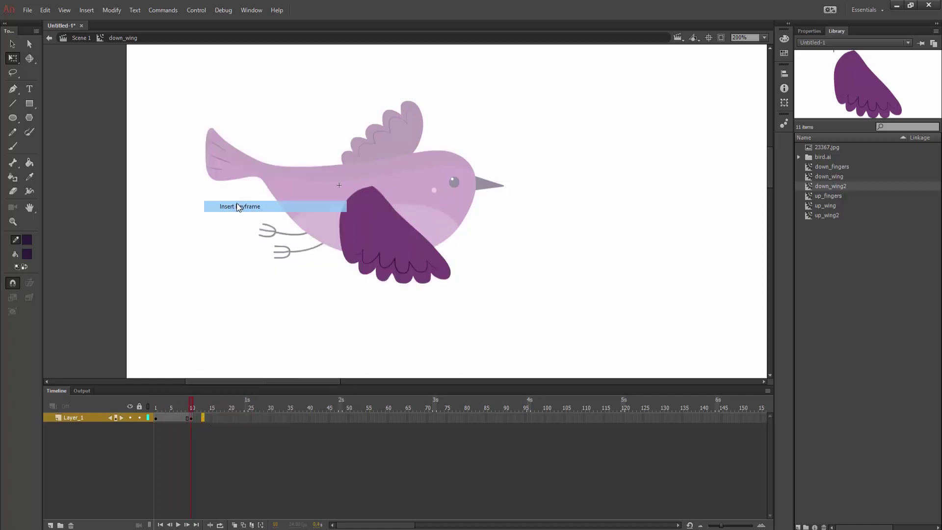
- Copy the flattened-wing keyframe from frame 1 and paste it at frame 26
left_click(254, 419)
left_click(157, 417)
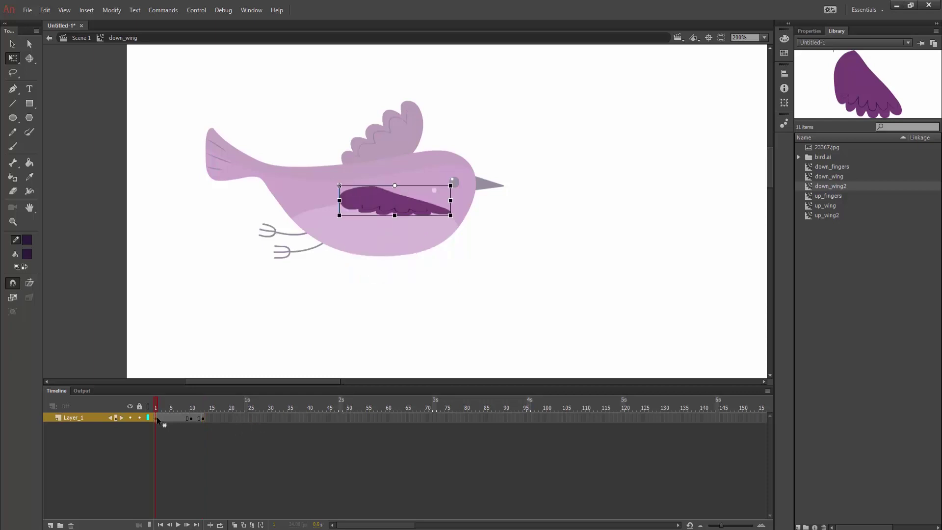
right_click(157, 416)
left_click(186, 275)
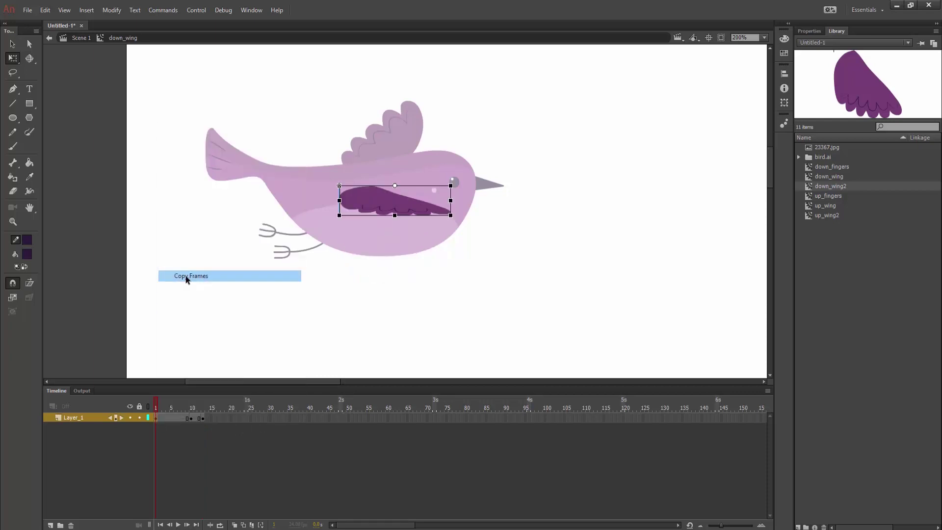
right_click(254, 420)
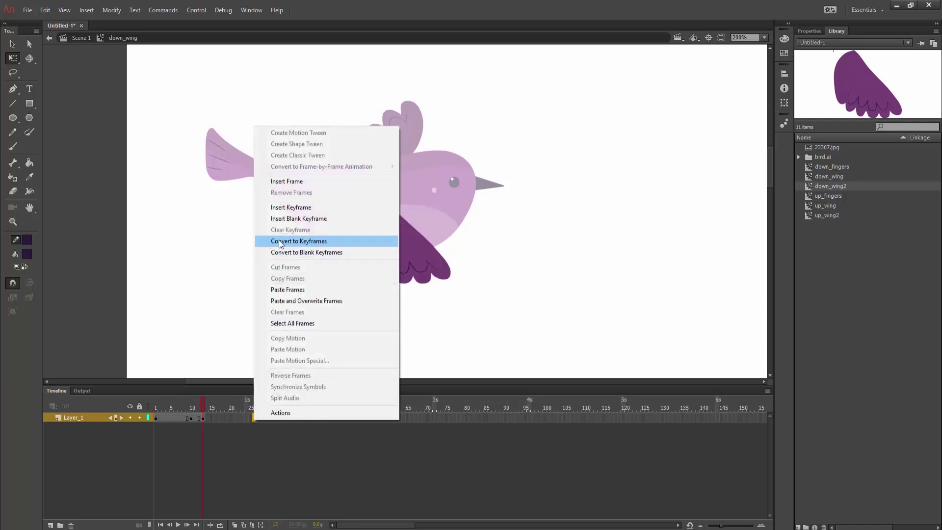
left_click(285, 289)
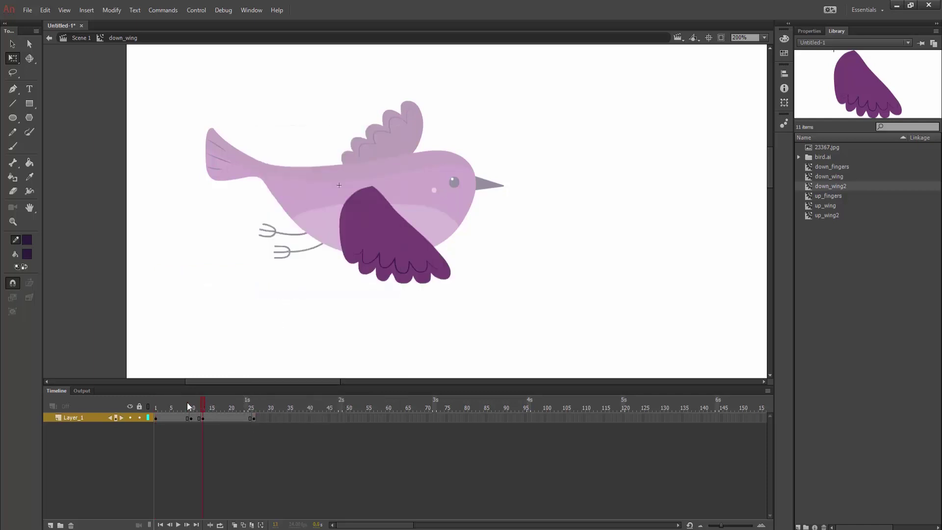
- Create classic tweens for the lower wing between frames 1 and 10 and between frames 13 and 26, and play the flap
left_click_drag(187, 405, 168, 409)
left_click(173, 419)
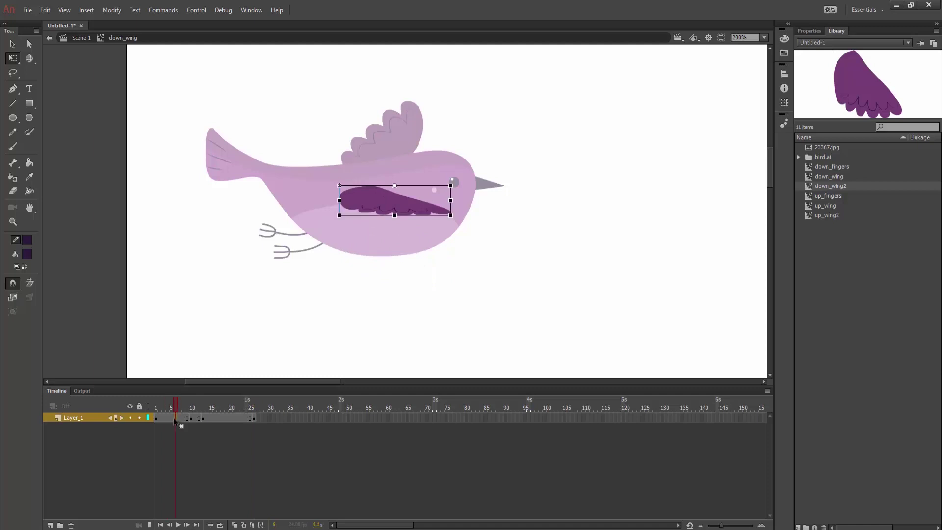
right_click(174, 418)
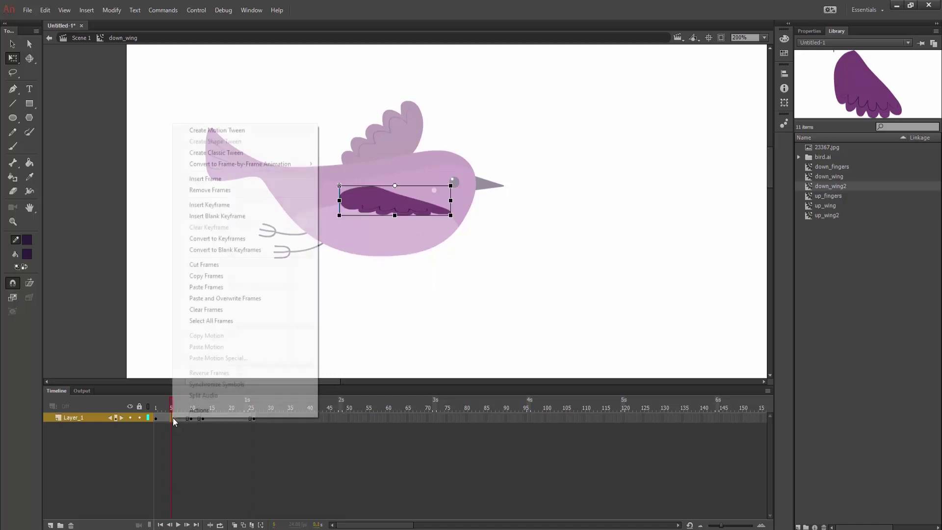
left_click(208, 153)
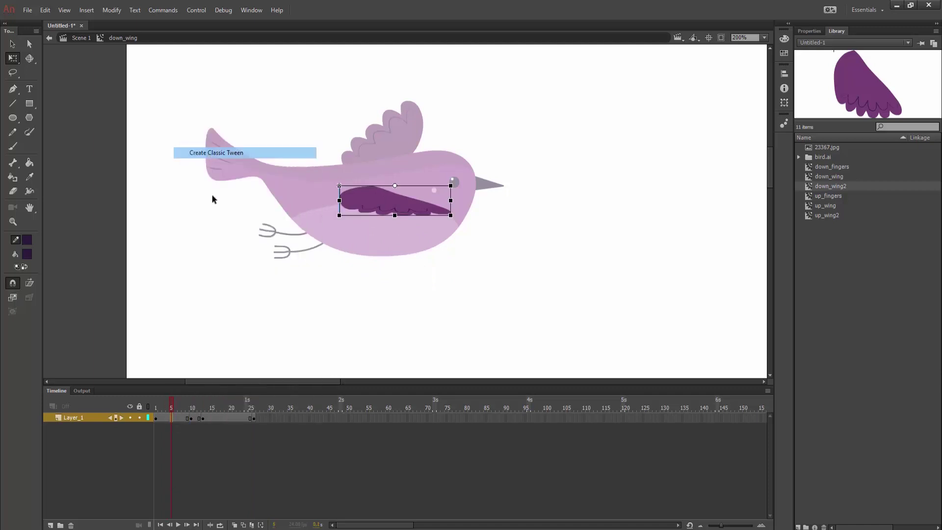
right_click(234, 417)
left_click(251, 157)
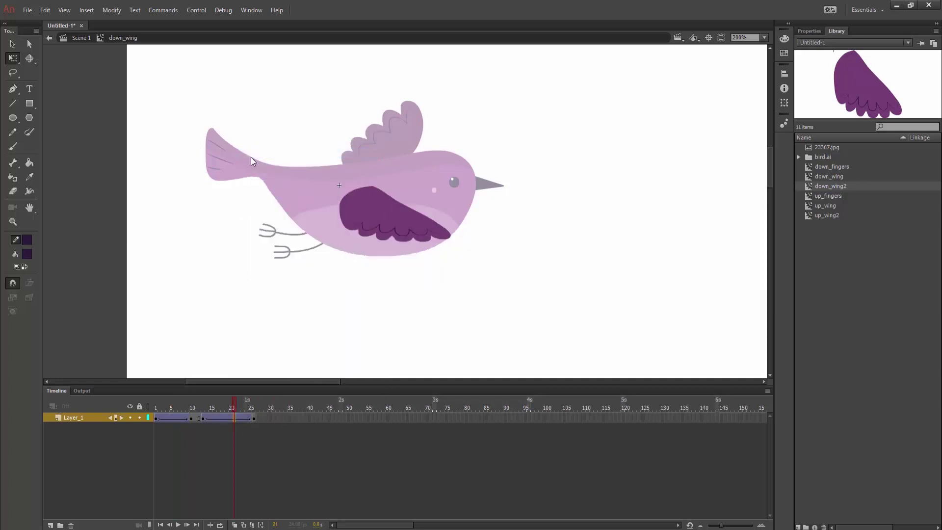
key("Return")
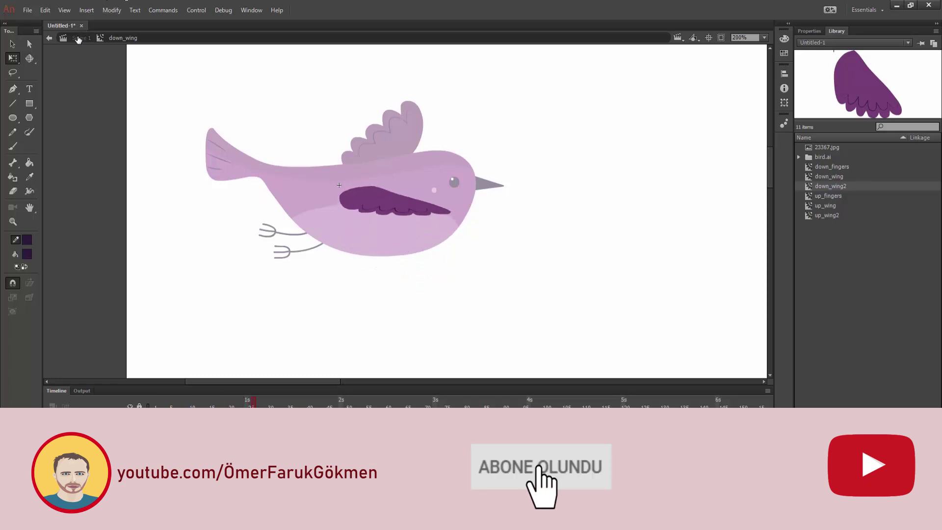
- Return to the main scene and open the upper foot's up_fingers symbol for editing
left_click(78, 38)
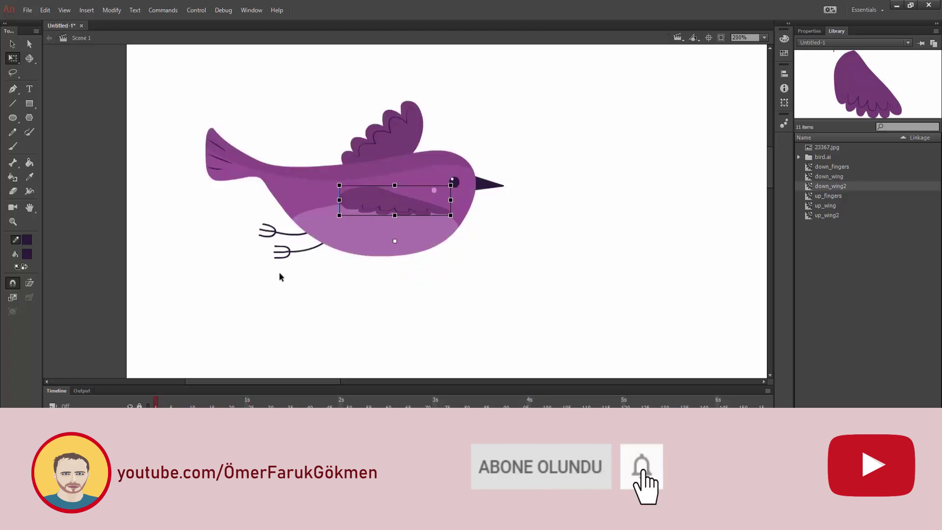
left_click(542, 236)
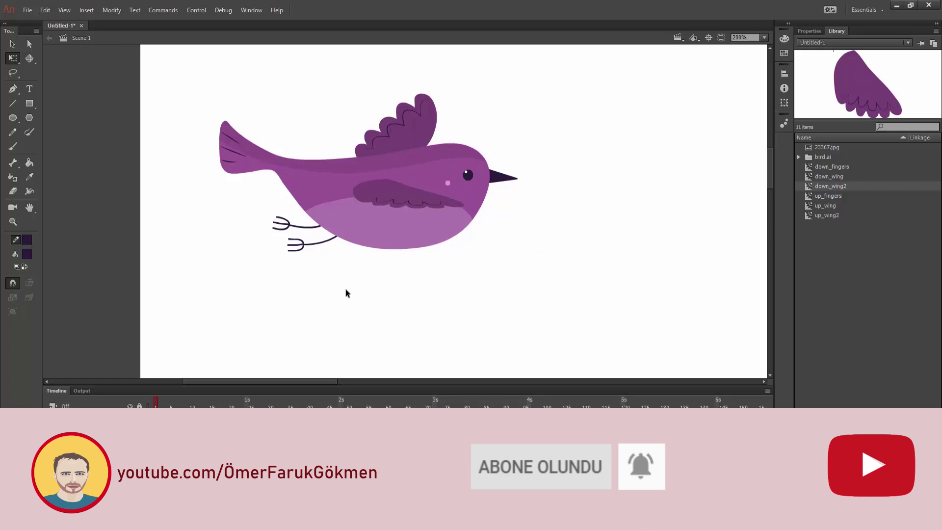
left_click(283, 229)
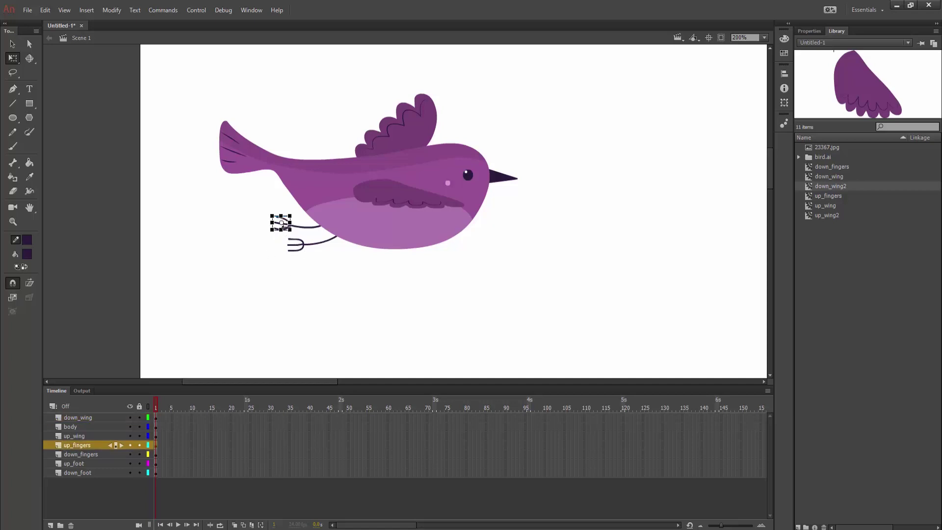
double_click(286, 229)
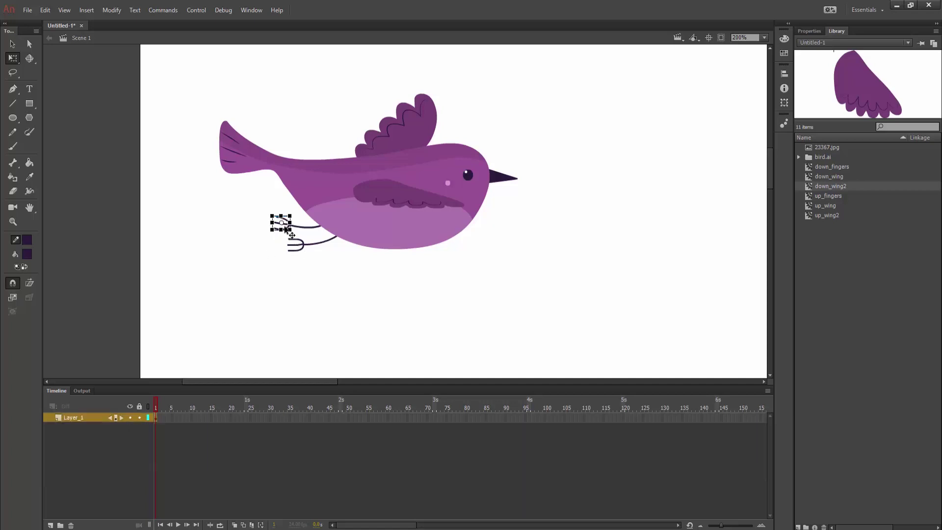
left_click(253, 240)
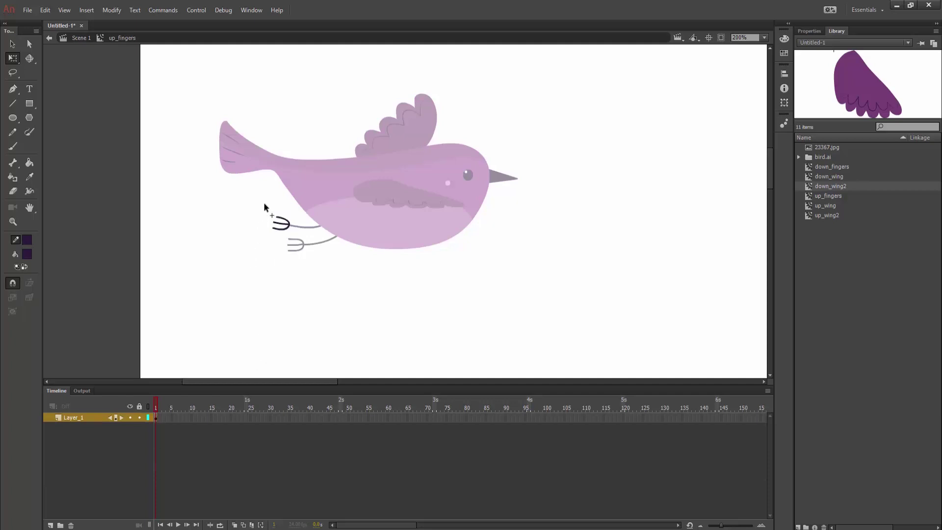
- Convert the upper foot's toes to a Movie Clip symbol named up_fingers2
left_click_drag(264, 203, 291, 232)
right_click(284, 224)
left_click(318, 481)
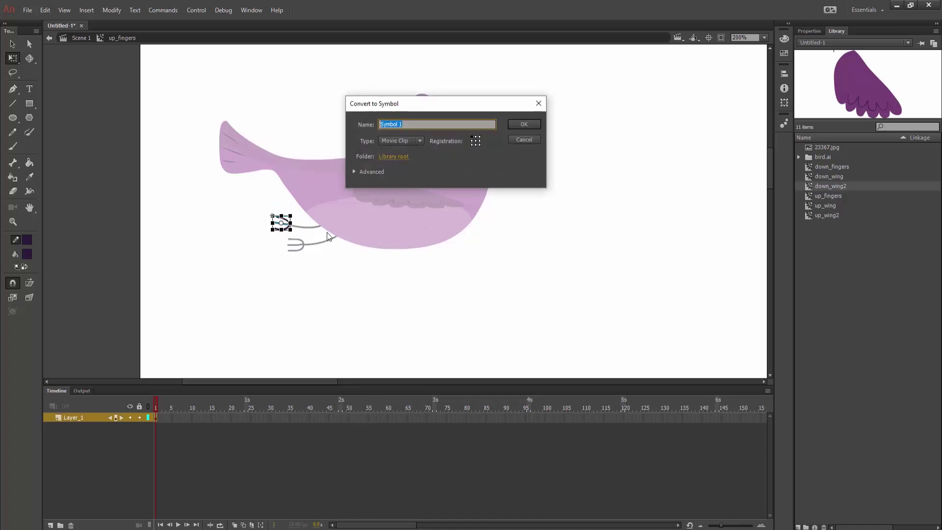
type("up_fingers2")
key("Return")
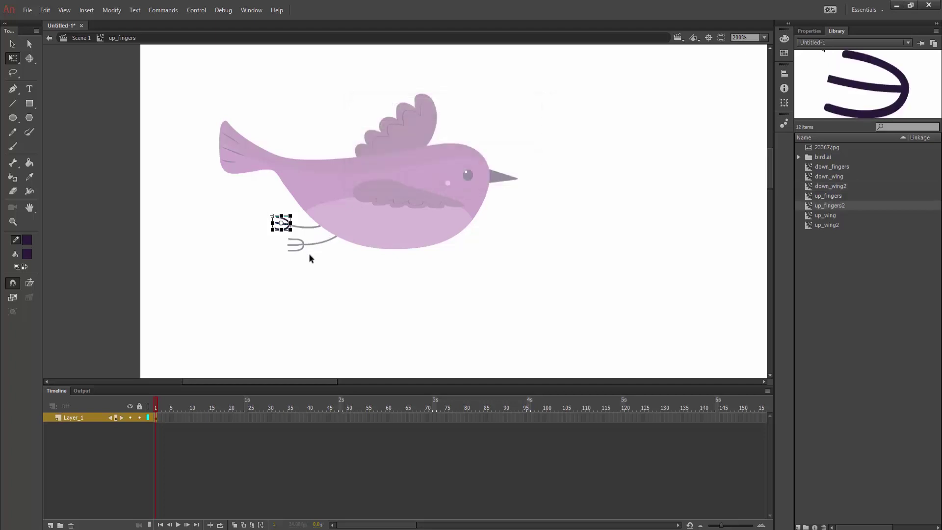
- Move the upper toes' transformation point to the joint where they meet the leg, using Free Transform
left_click(258, 280)
key("z")
left_click(276, 228)
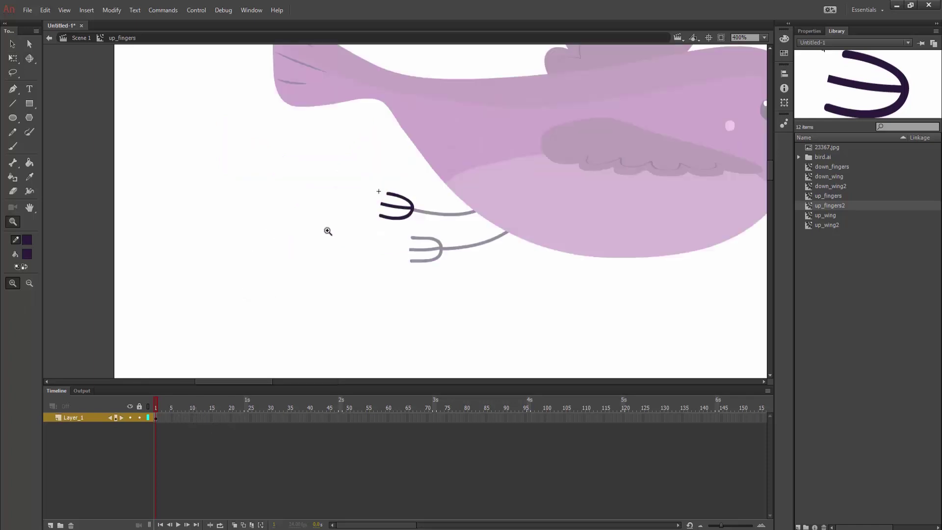
left_click(417, 220)
left_click(407, 200)
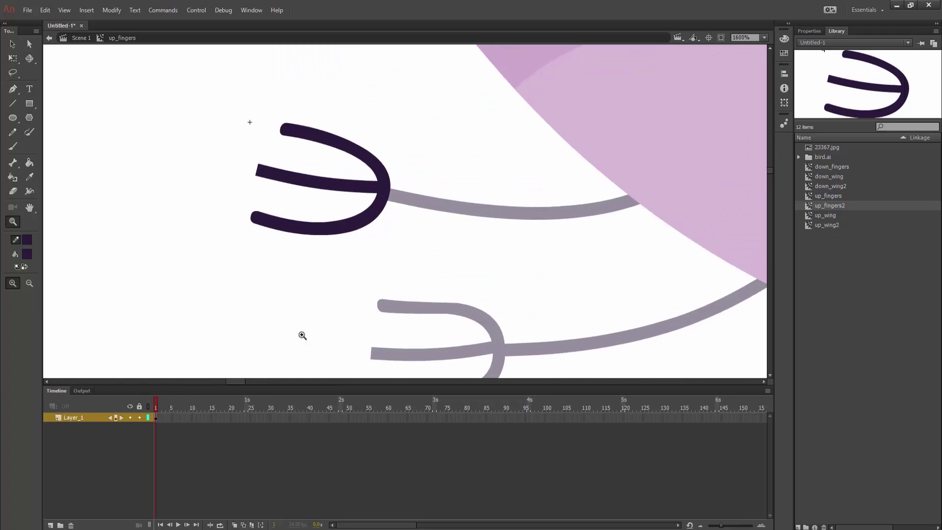
left_click(13, 58)
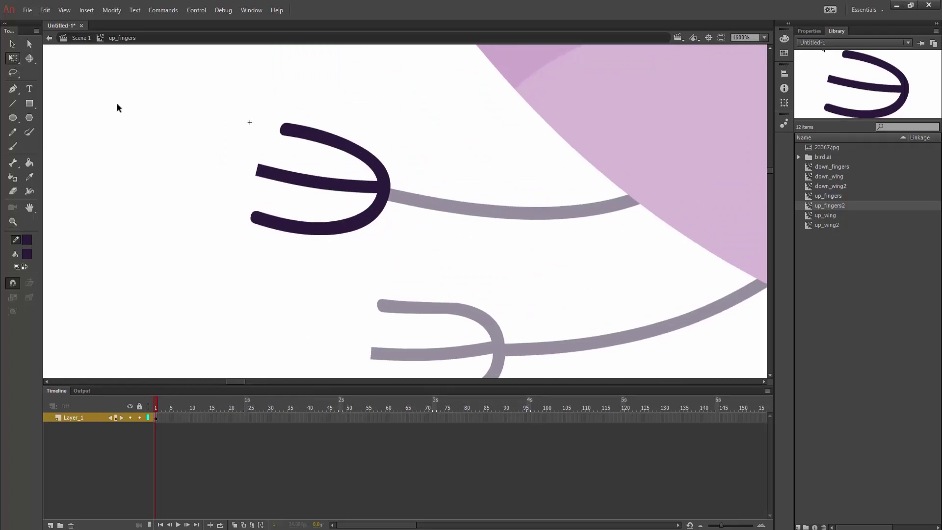
left_click(352, 190)
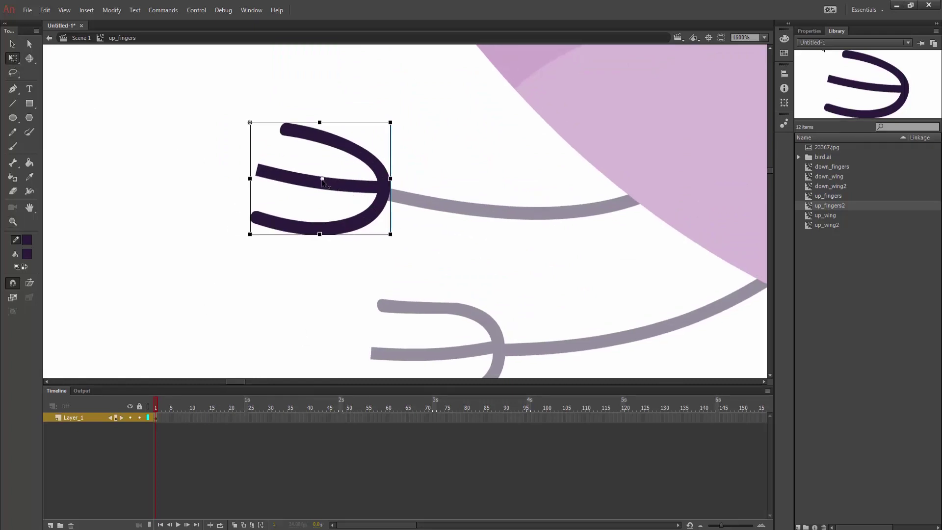
left_click_drag(322, 179, 390, 187)
- Insert a keyframe at frame 10 and rotate the upper toes slightly upward around the leg joint
left_click(191, 421)
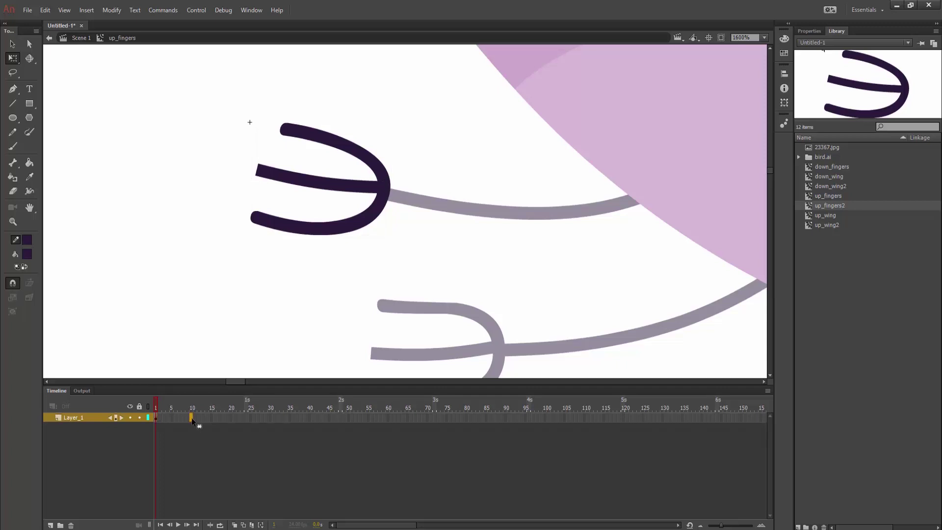
right_click(191, 421)
left_click(236, 206)
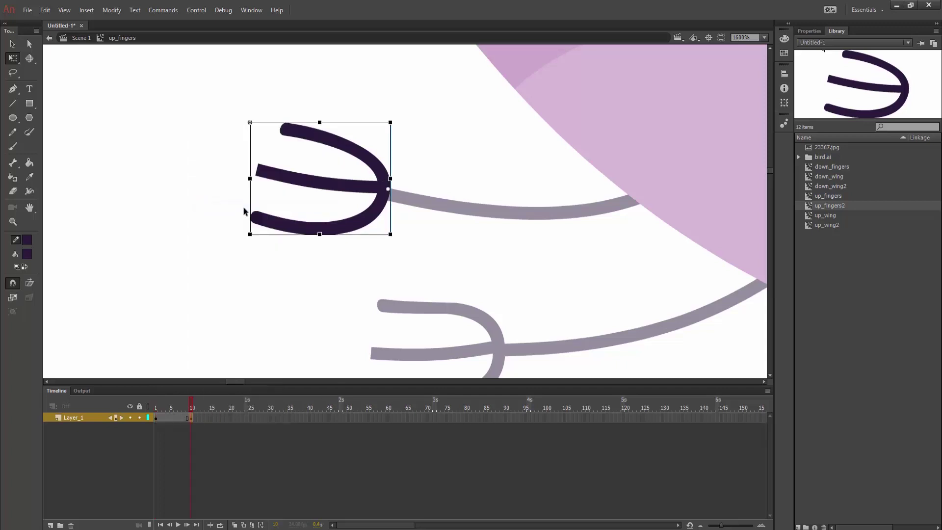
left_click_drag(254, 120, 262, 104)
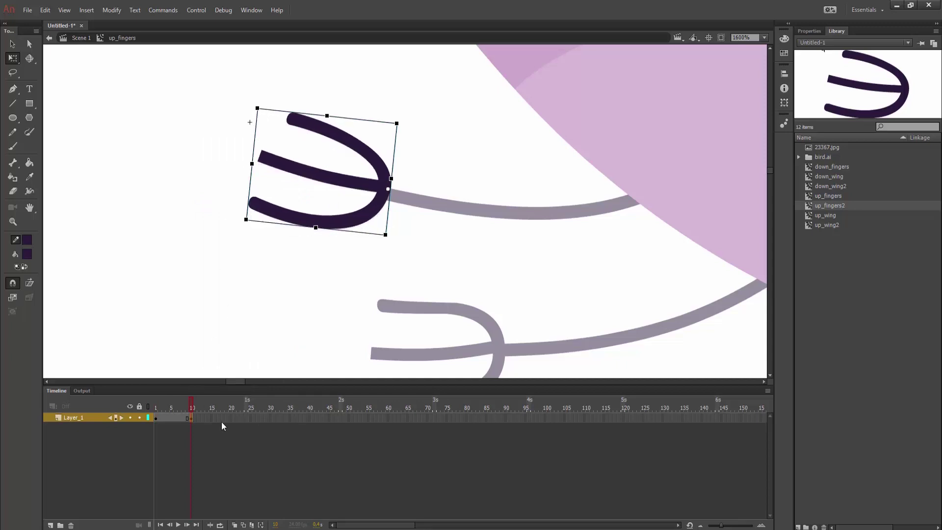
- Copy the starting toe pose from frame 1 to frame 20 and scrub through the movement
left_click(155, 417)
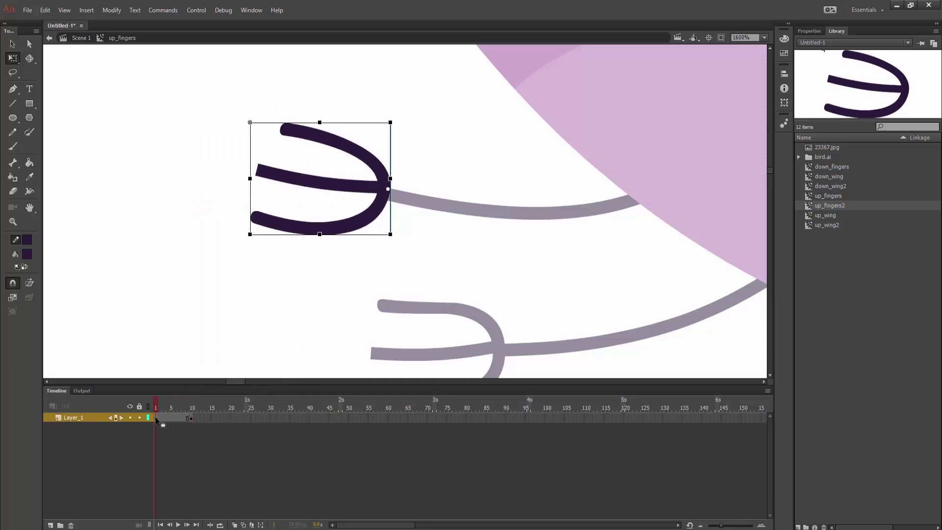
right_click(155, 417)
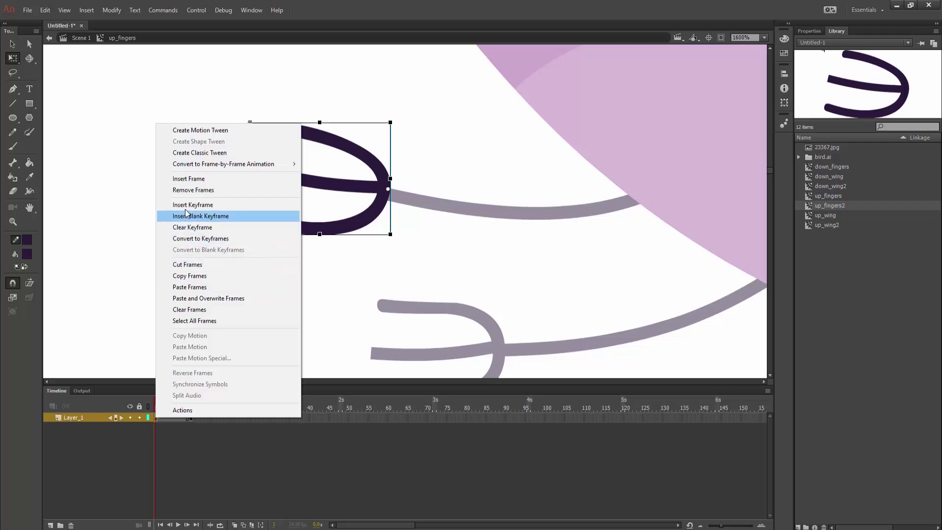
left_click(188, 275)
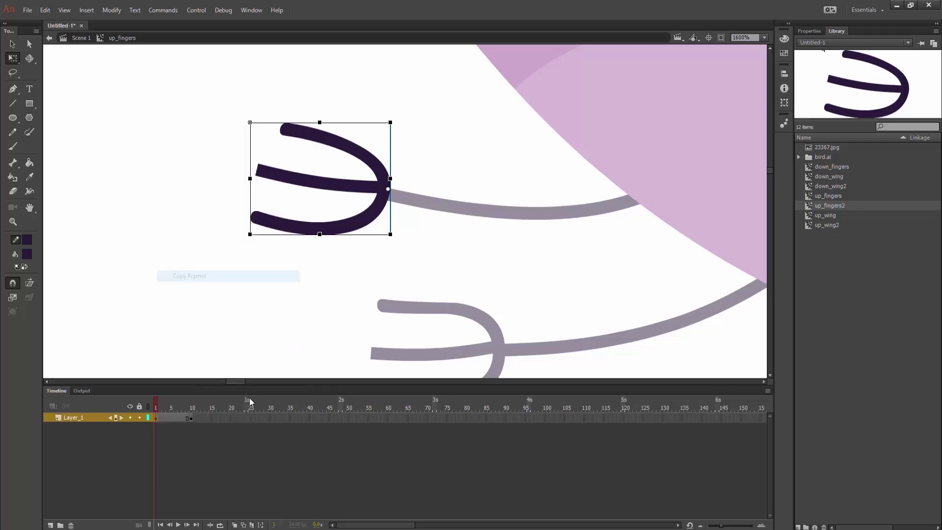
left_click(231, 418)
right_click(231, 418)
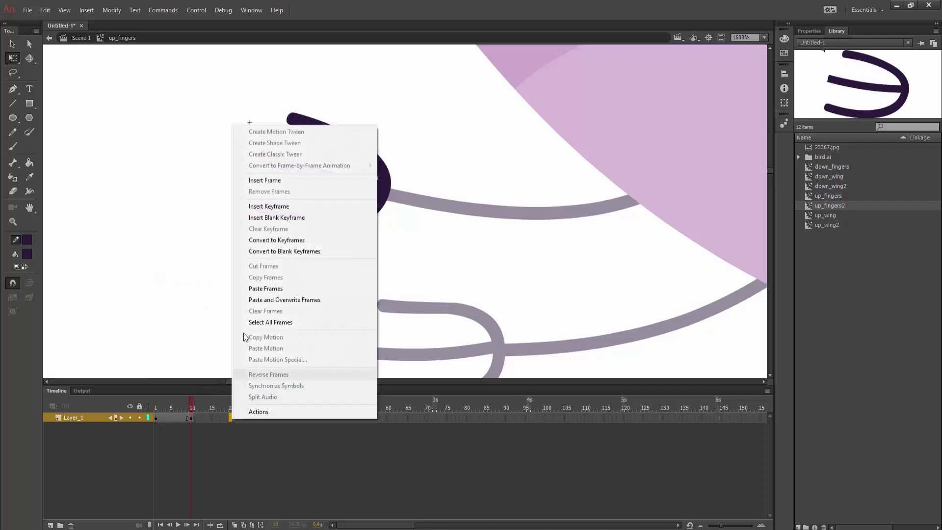
left_click(269, 287)
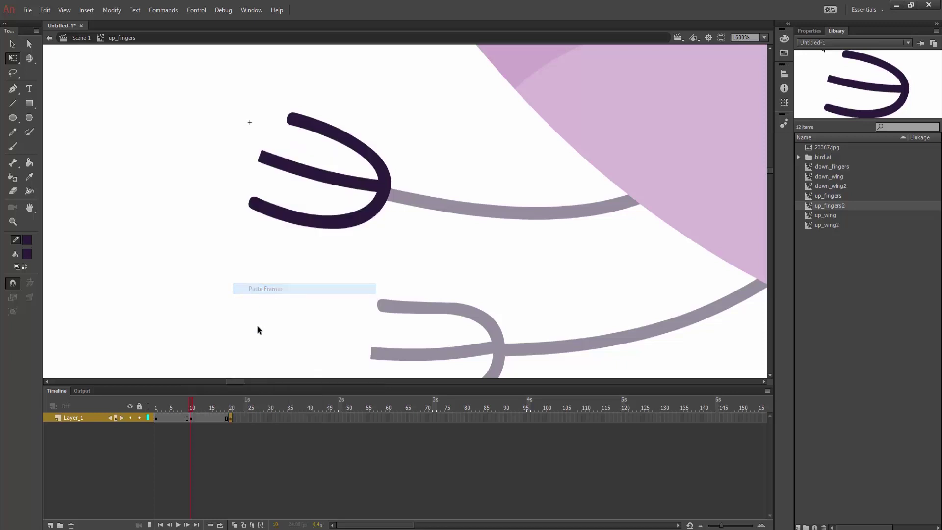
left_click(187, 406)
left_click(202, 407)
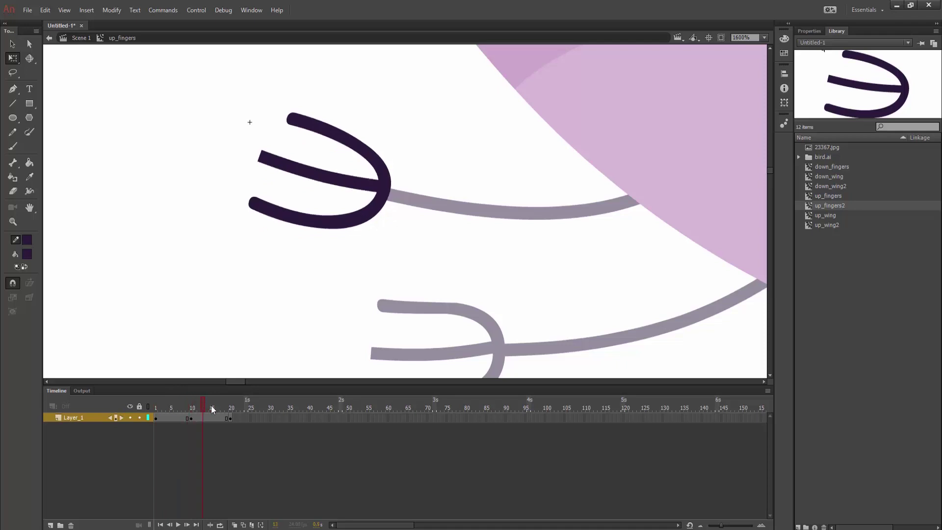
left_click(228, 417)
left_click(193, 407)
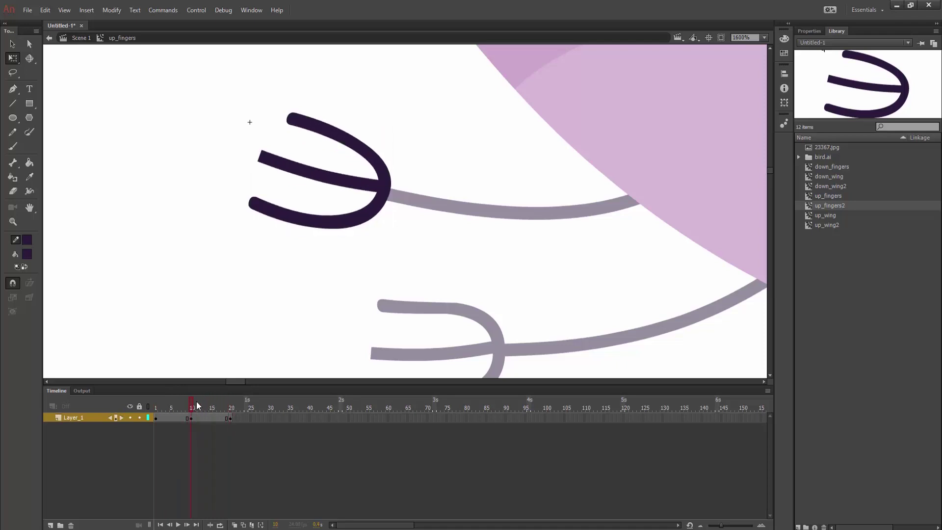
- Insert a keyframe at frame 30 and rotate the upper toes slightly downward around the leg joint
left_click_drag(224, 406, 277, 420)
right_click(269, 419)
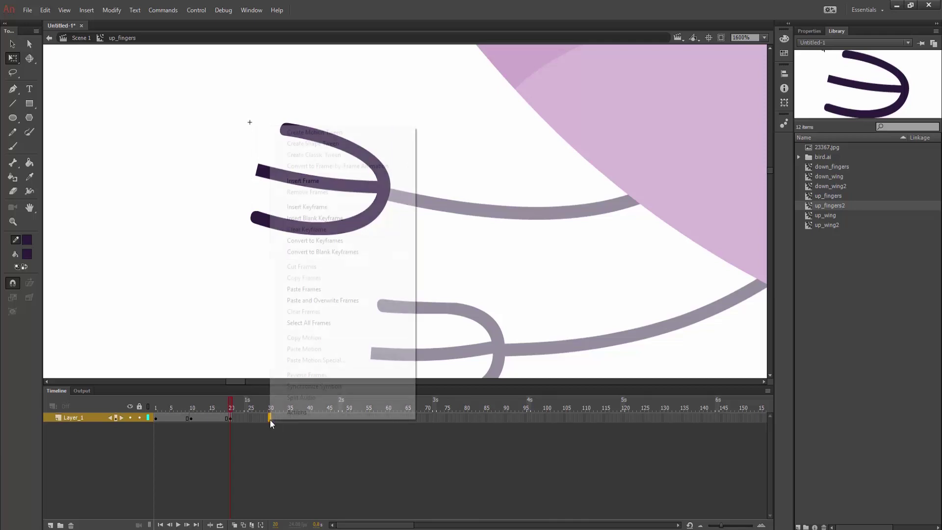
left_click(306, 207)
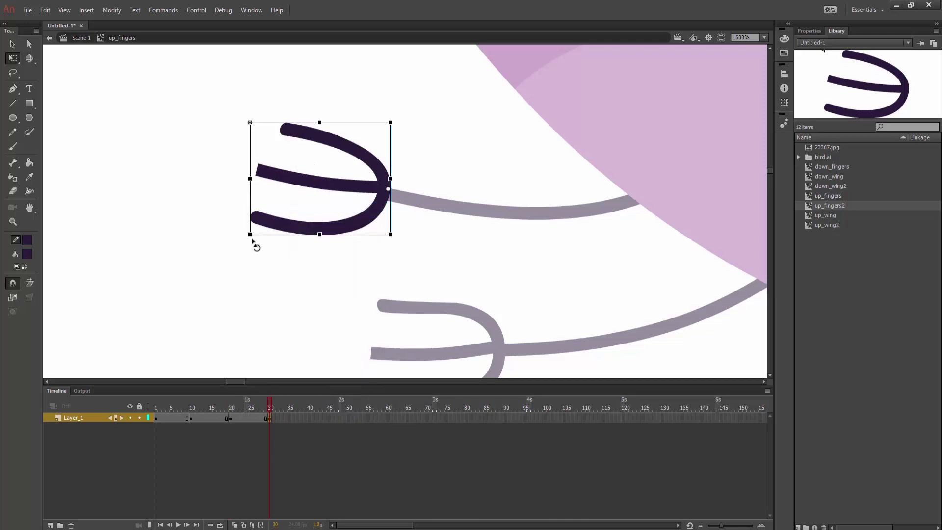
left_click_drag(250, 240, 254, 251)
mouse_move(268, 402)
left_mouse_down()
mouse_move(156, 397)
mouse_move(270, 407)
left_mouse_up()
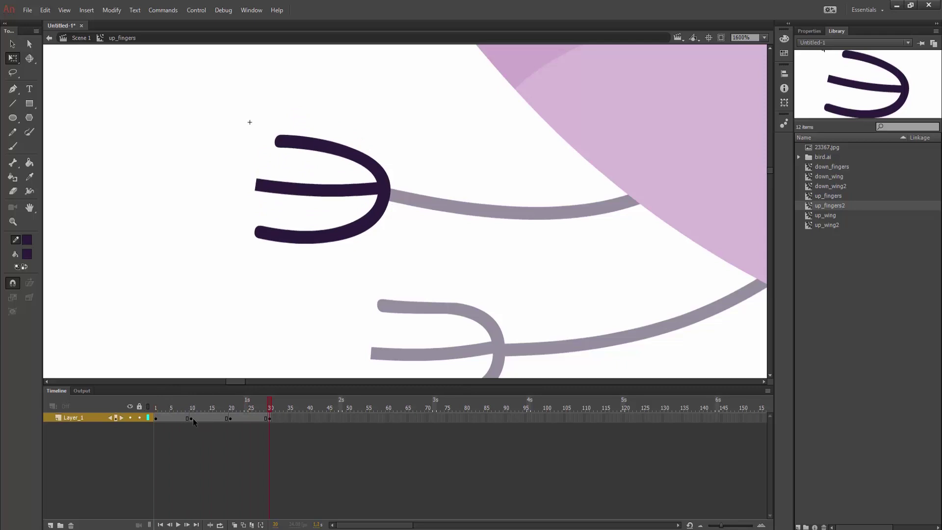
- Copy the upper toes' starting pose from frame 1 to frame 40 and play the timeline
left_click(191, 418)
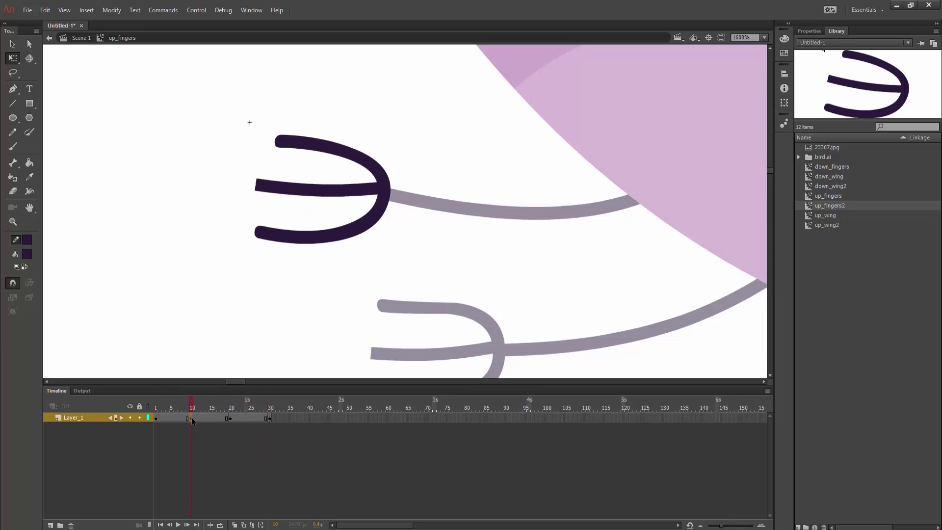
left_click(230, 417)
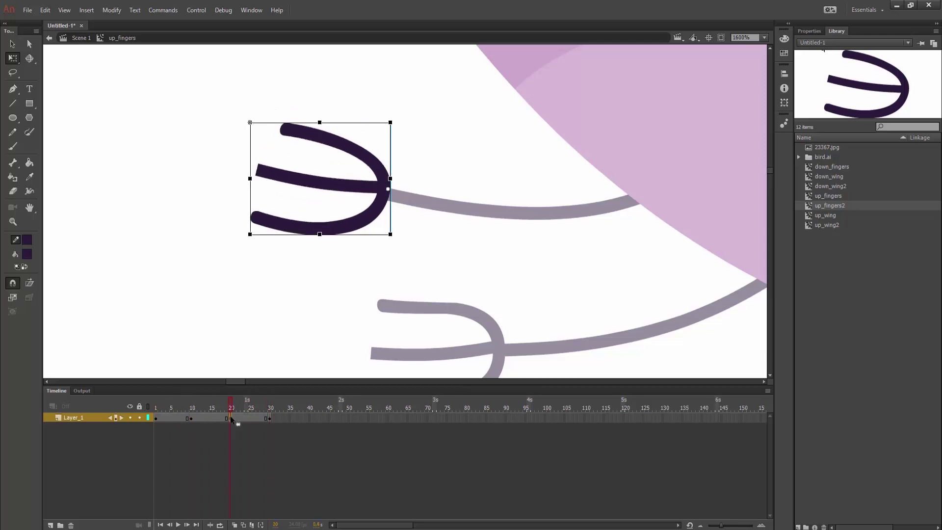
right_click(156, 416)
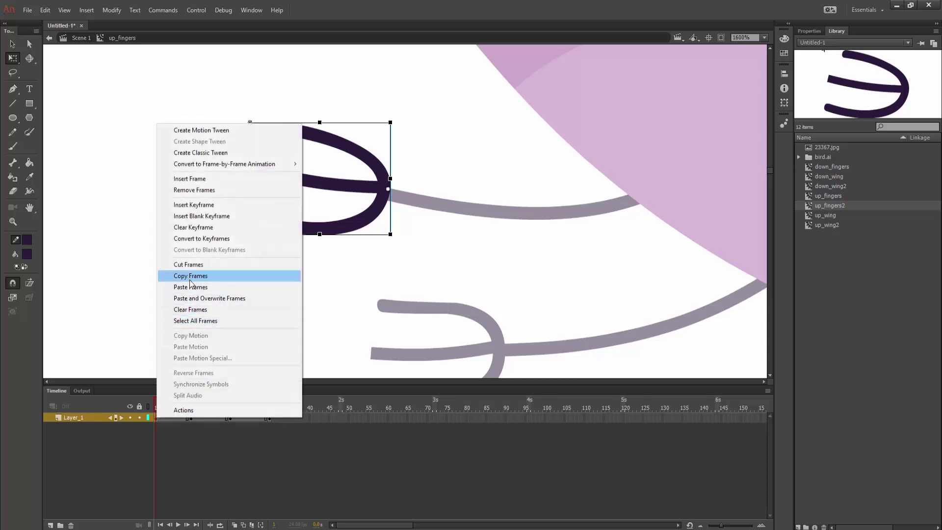
left_click(206, 275)
right_click(310, 418)
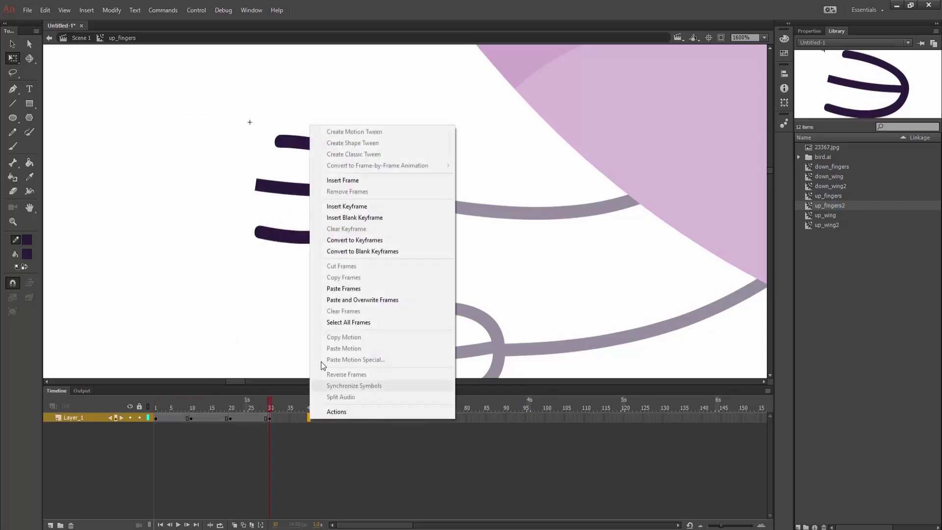
left_click(346, 300)
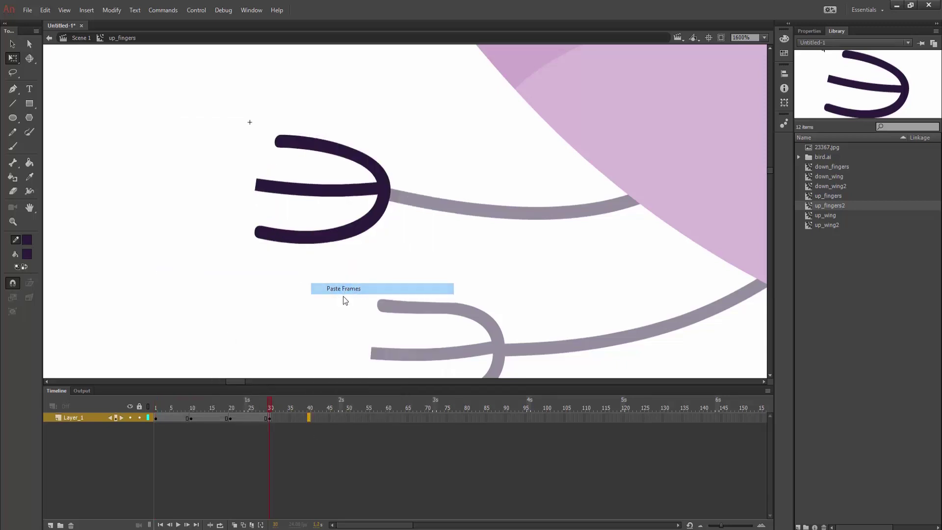
left_click(308, 398)
key("Return")
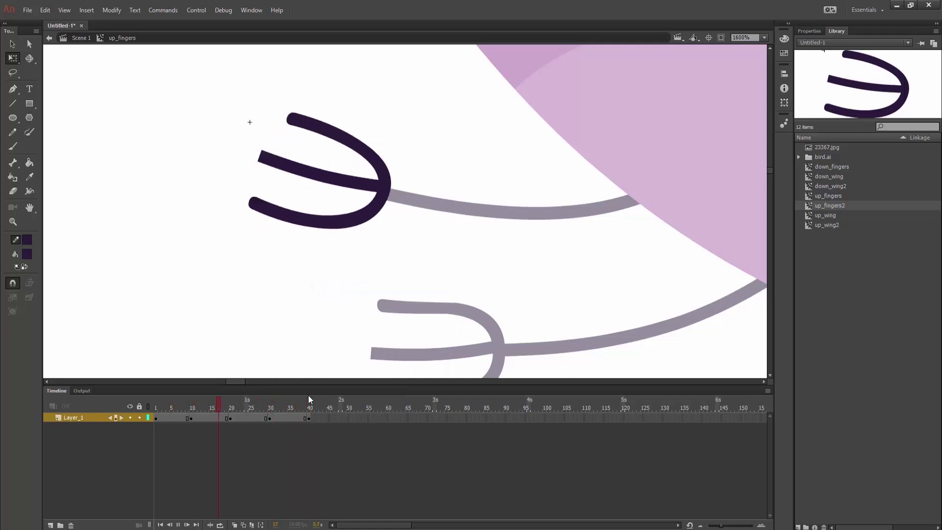
- Create classic tweens for the upper toes between the keyframes at 1, 10, 20, 30 and 40, and play the animation
left_click(171, 417)
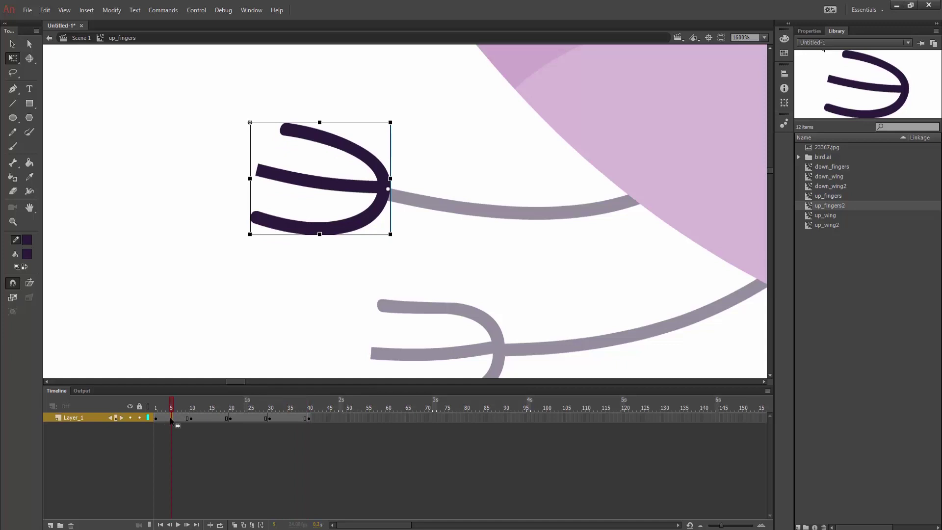
right_click(170, 417)
left_click(215, 154)
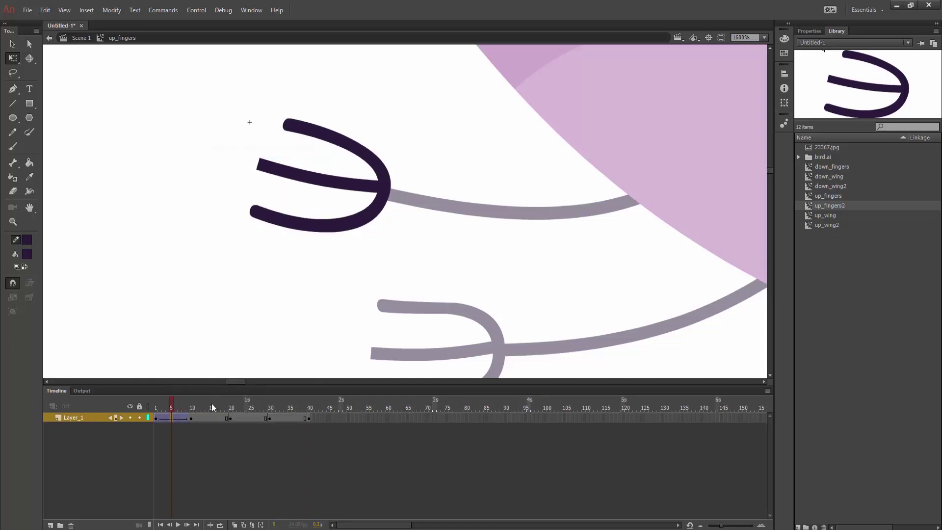
right_click(212, 417)
left_click(245, 151)
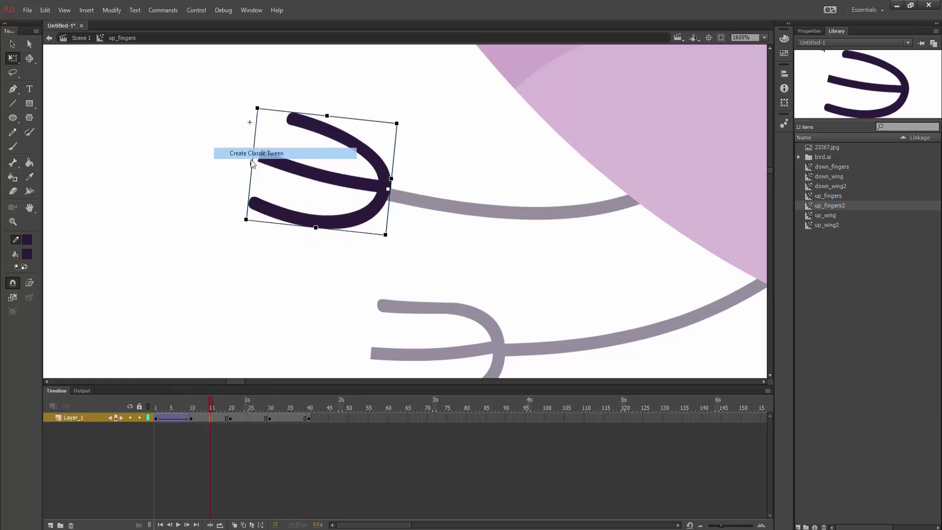
right_click(249, 415)
left_click(285, 150)
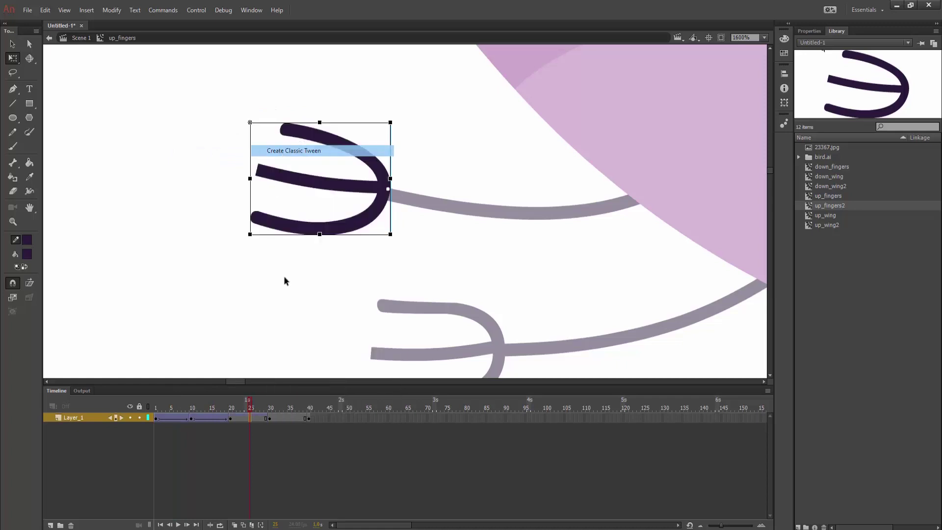
right_click(293, 417)
left_click(331, 151)
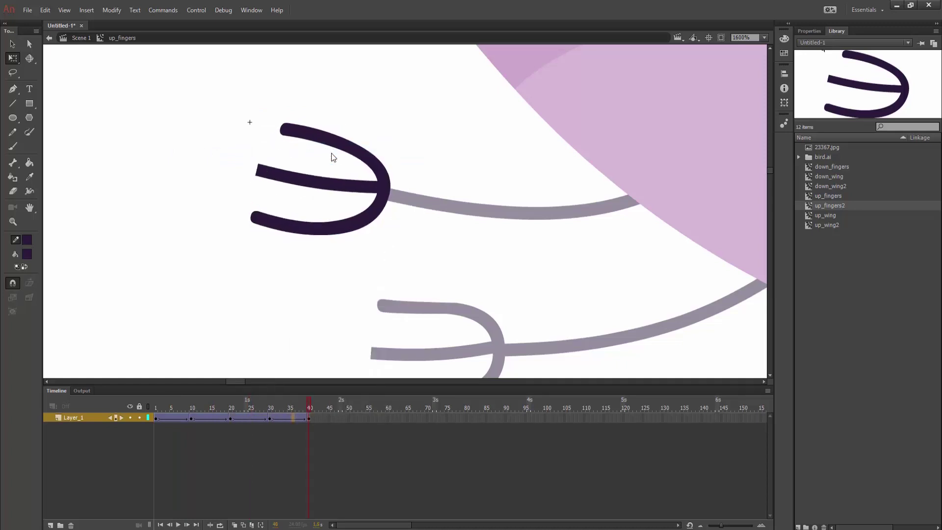
key("Return")
- Return to the main scene and open the lower foot's down_fingers symbol for editing
left_click(79, 39)
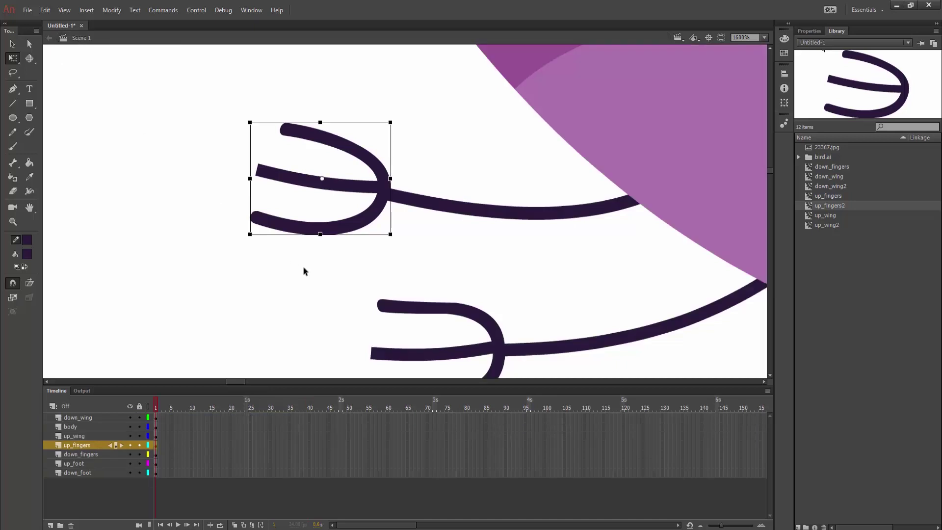
left_click_drag(414, 245, 344, 160)
left_click(404, 237)
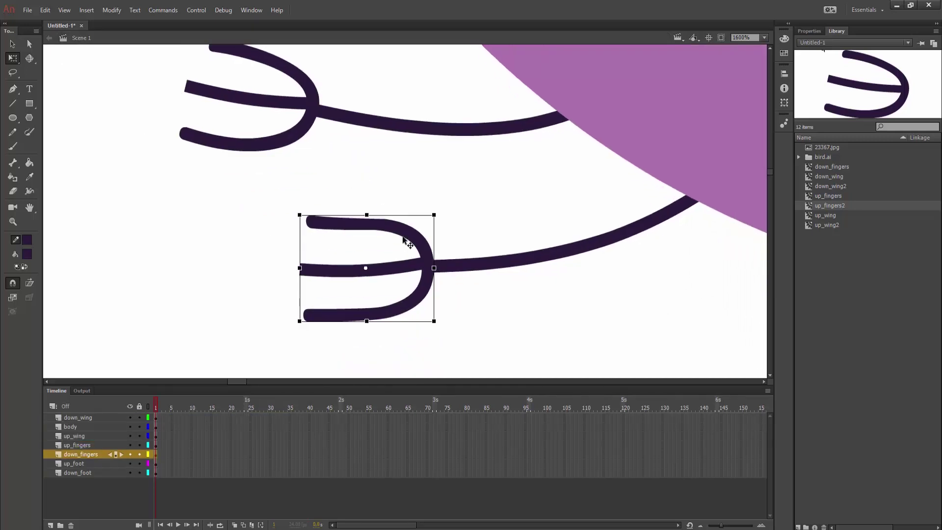
double_click(403, 238)
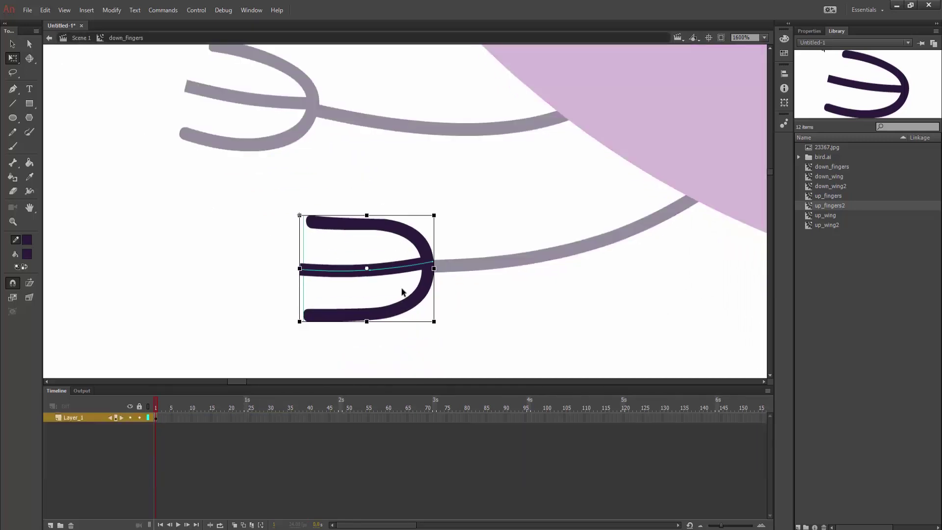
- Convert all of the lower foot's toes to a Movie Clip symbol named down_fingers2
mouse_move(276, 200)
left_mouse_down()
mouse_move(406, 311)
mouse_move(417, 298)
left_mouse_up()
right_click(417, 298)
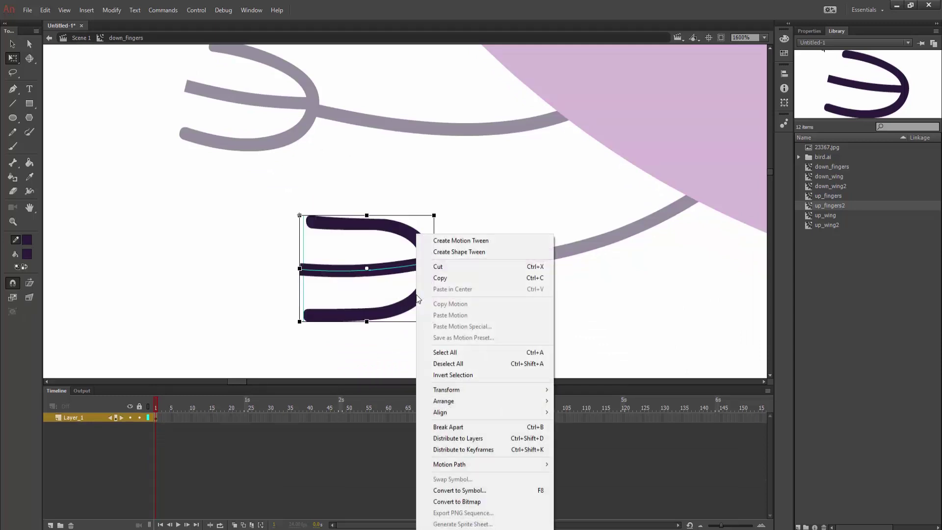
left_click(452, 487)
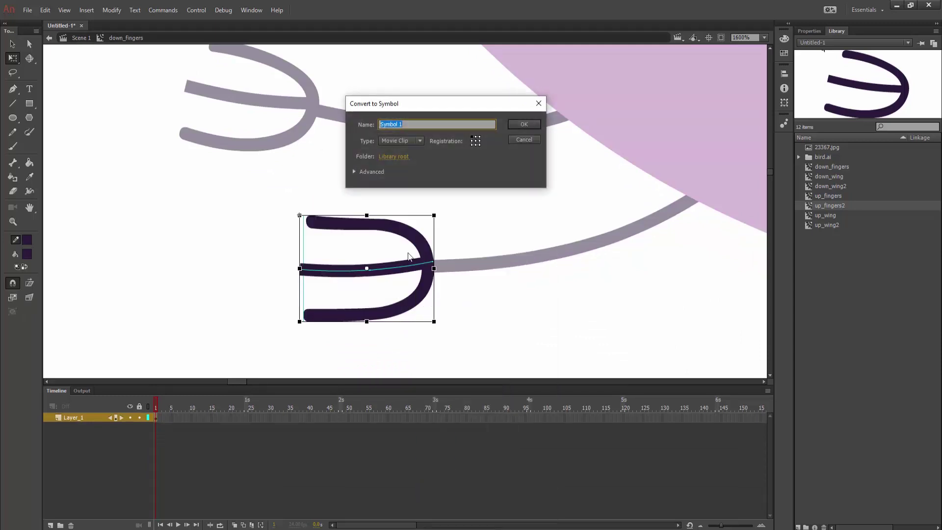
type("down_fingers2")
key("Return")
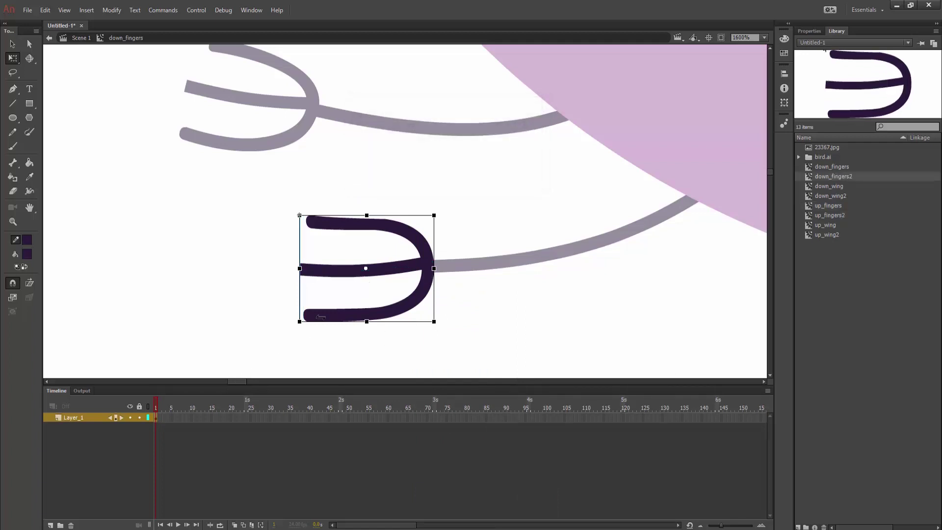
- Move the lower toes' transformation point to the joint where they meet the leg
left_click(473, 292)
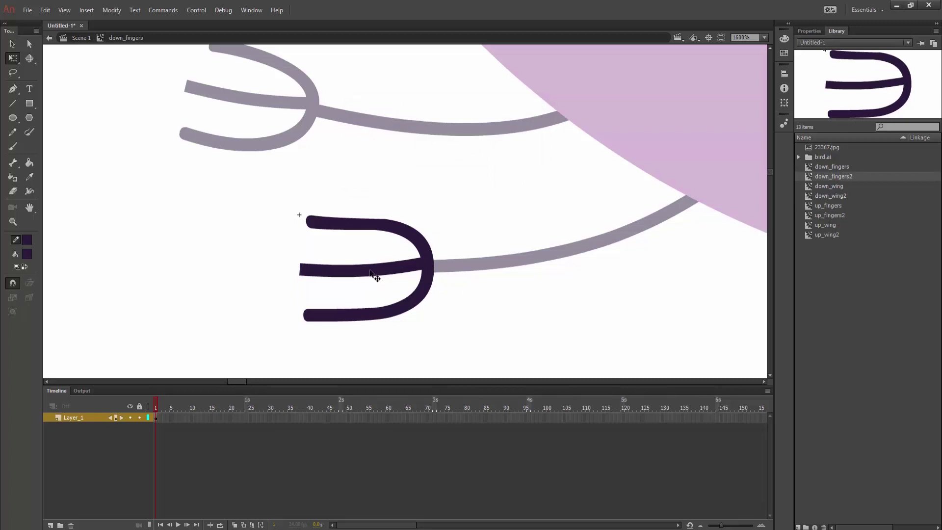
left_click(377, 273)
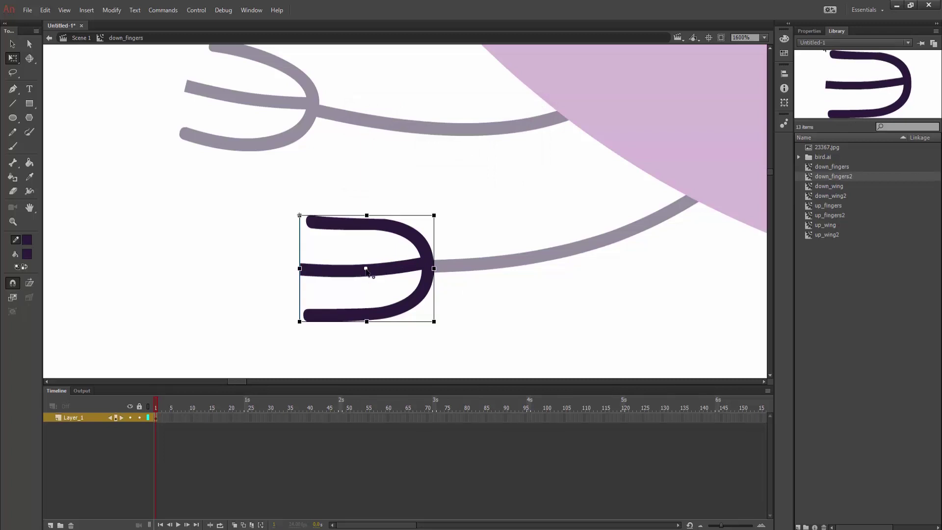
left_click_drag(365, 269, 434, 272)
- Insert a keyframe at frame 10 and rotate the lower toes slightly upward around the leg joint
left_click(193, 417)
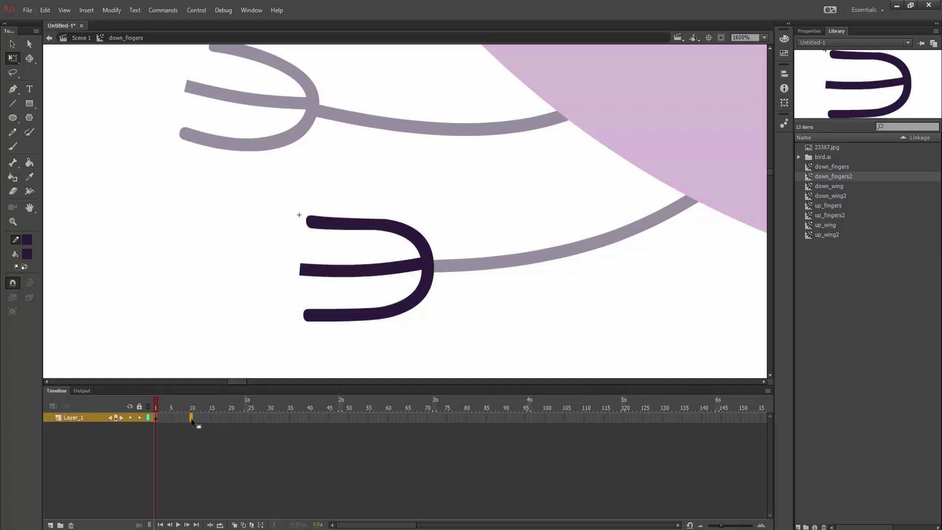
right_click(192, 419)
left_click(235, 210)
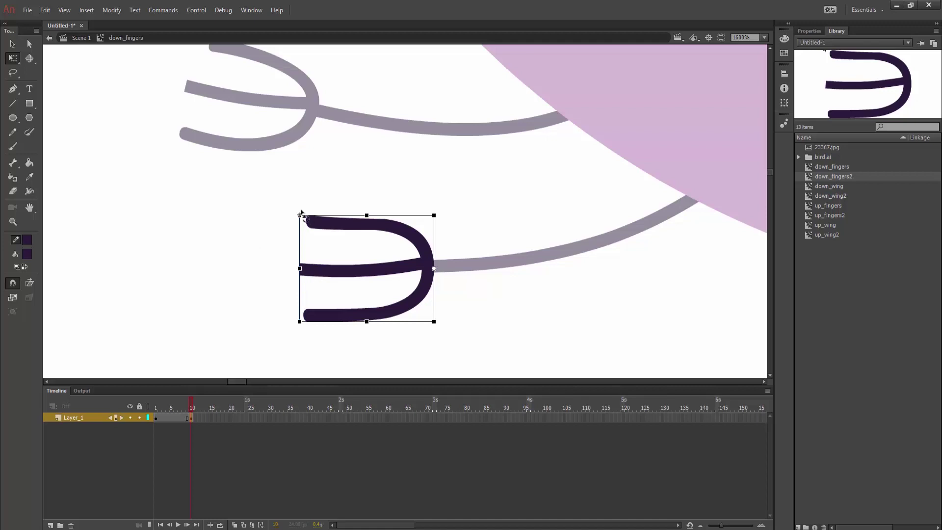
left_click_drag(302, 213, 308, 198)
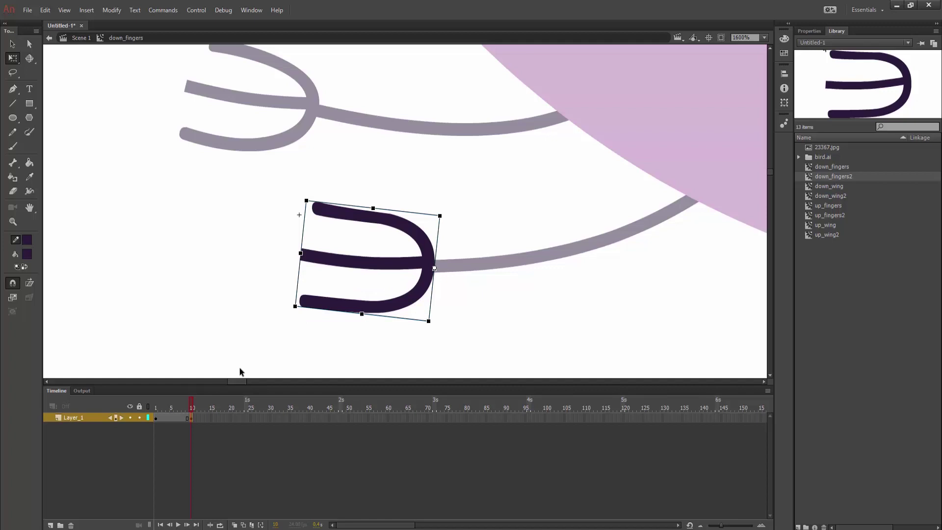
- Copy the toes' keyframe from frame 1 and paste it at frame 20
right_click(156, 418)
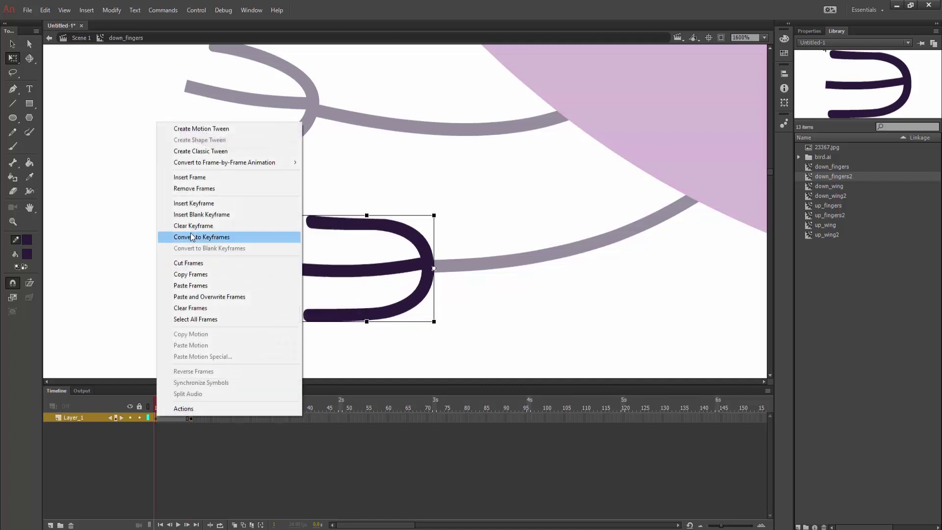
left_click(190, 274)
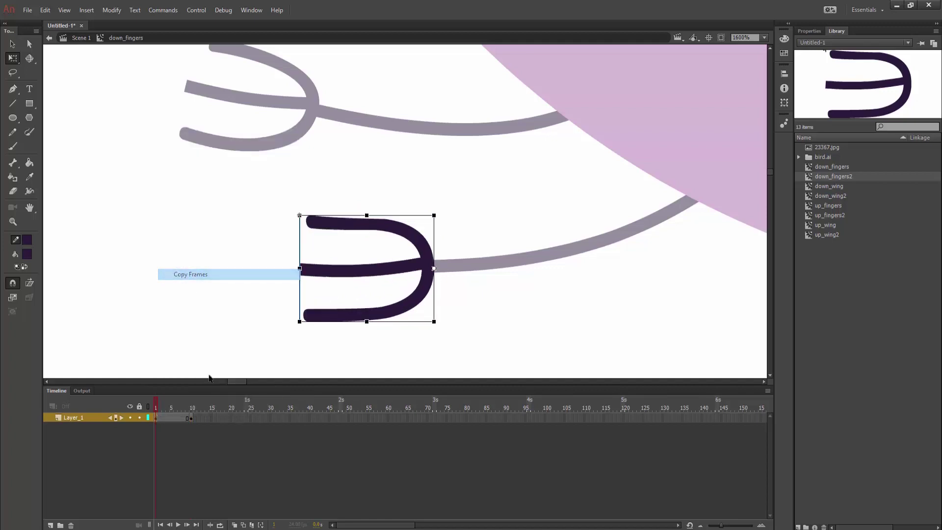
left_click(231, 420)
right_click(231, 420)
left_click(258, 291)
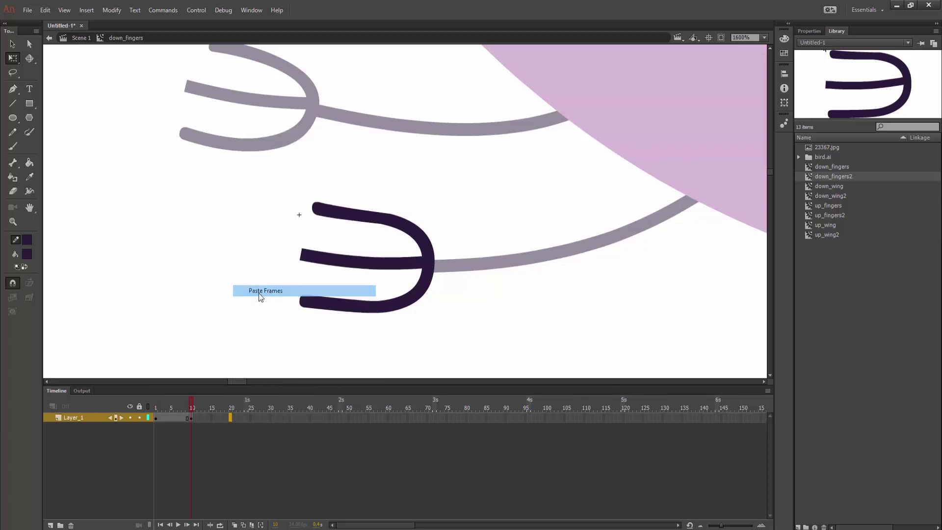
key("Return")
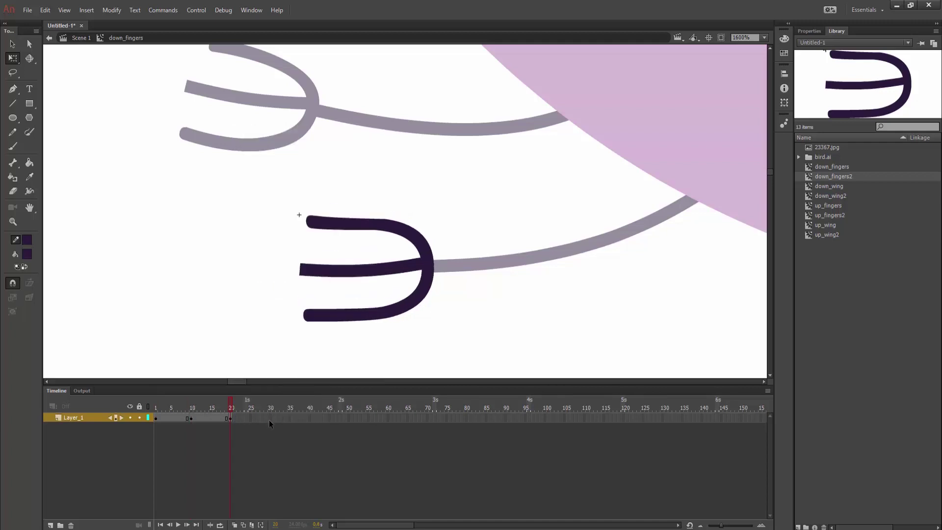
- Insert a keyframe at frame 30 and rotate the lower toes slightly downward around the leg joint
right_click(270, 417)
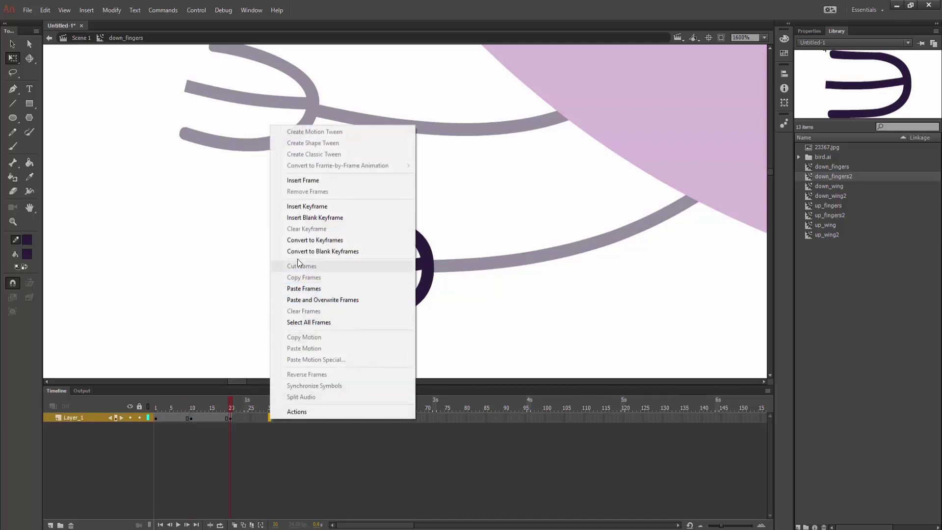
left_click(307, 206)
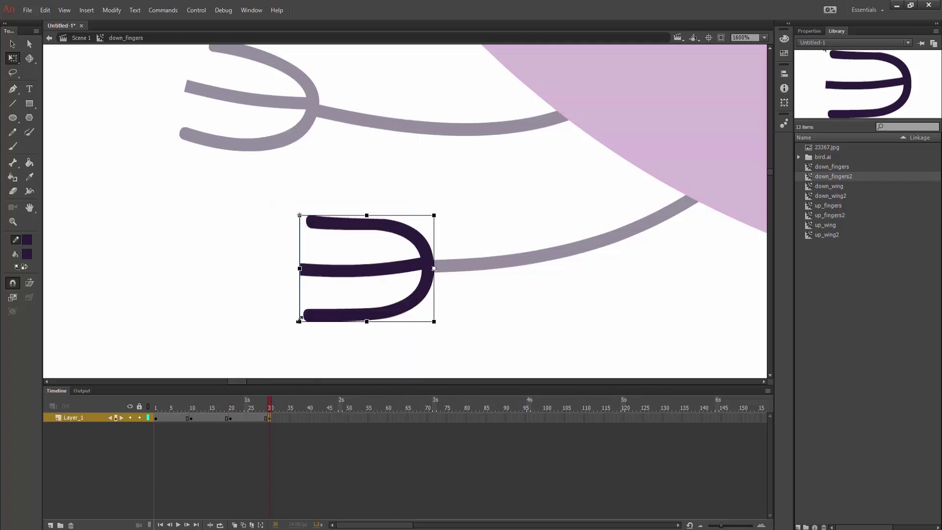
left_click_drag(303, 324, 304, 335)
mouse_move(269, 404)
left_mouse_down()
mouse_move(223, 402)
mouse_move(222, 416)
mouse_move(269, 413)
left_mouse_up()
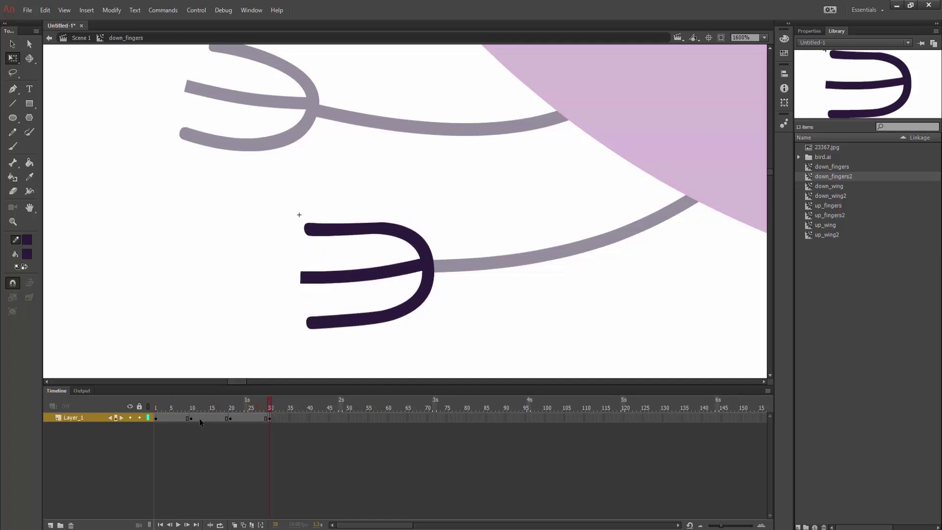
- Copy the toes' starting pose from frame 1 into frame 40 and play the timeline
left_click(157, 417)
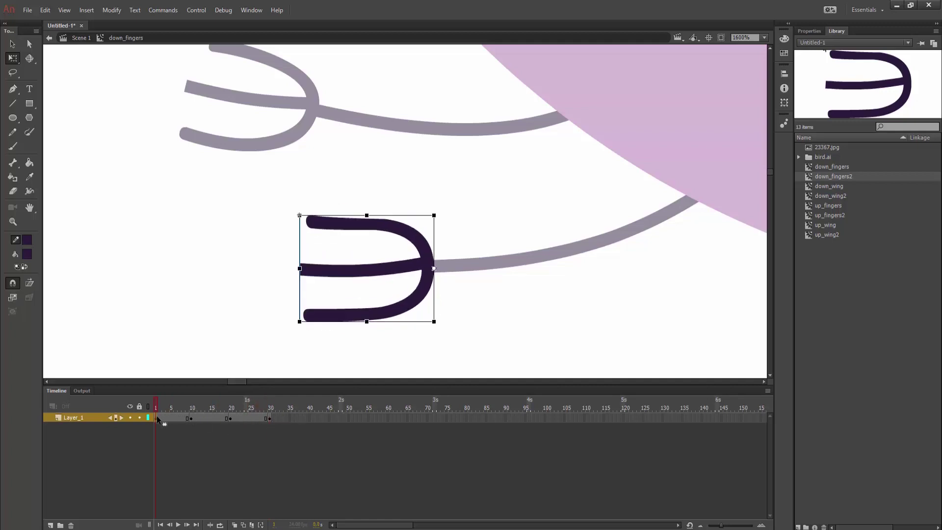
right_click(157, 417)
left_click(205, 275)
right_click(310, 419)
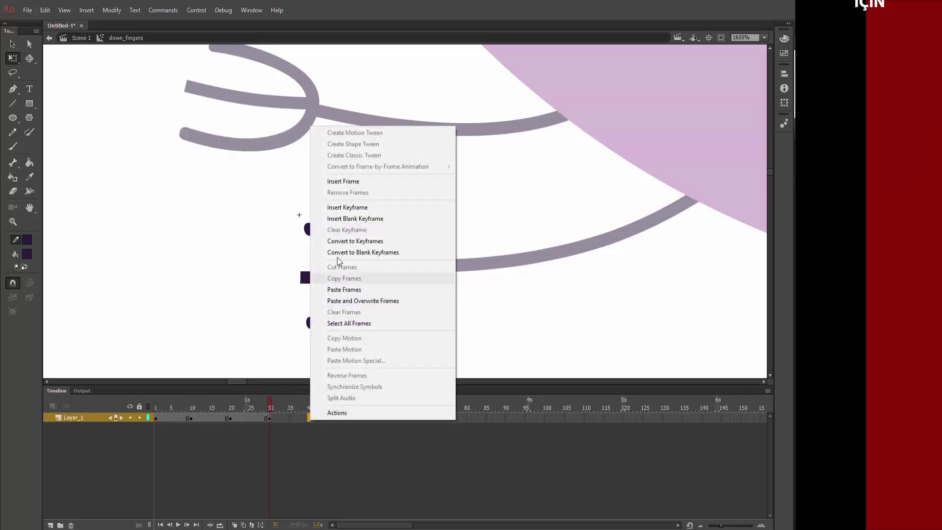
left_click(351, 301)
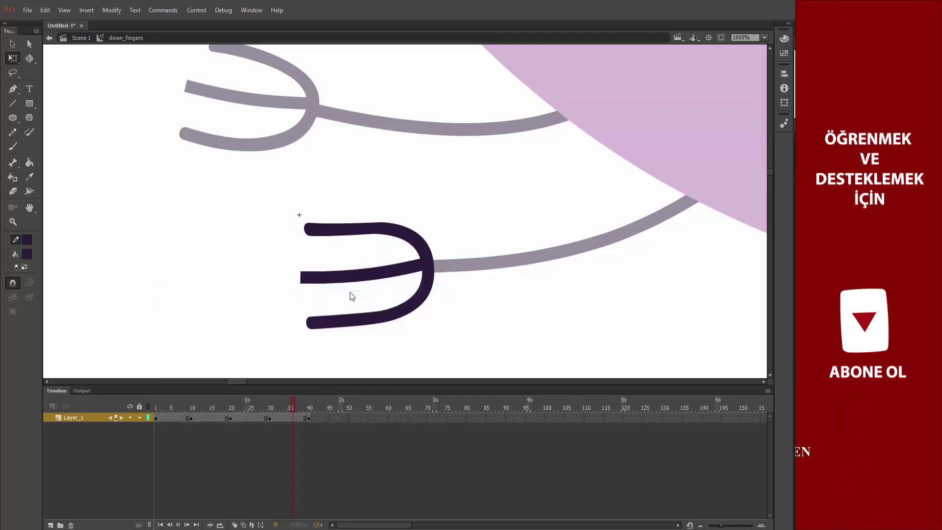
key("Return")
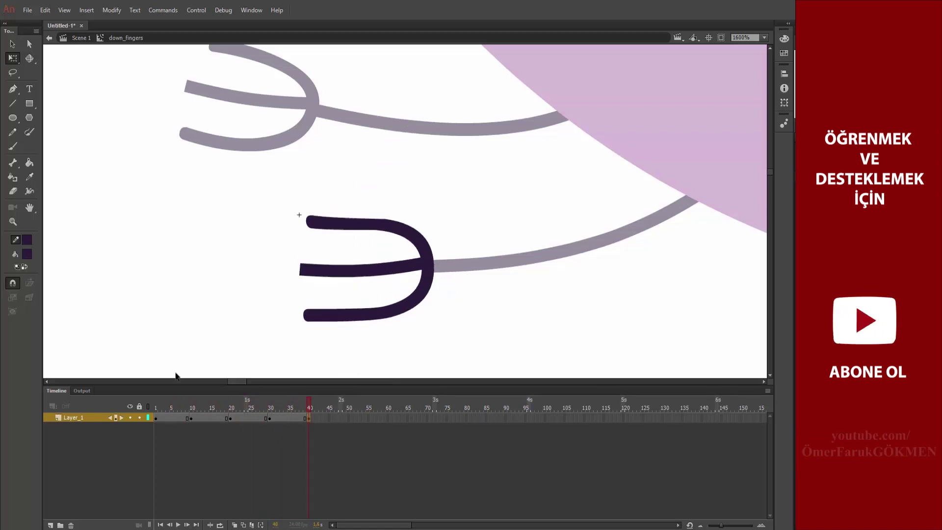
- Create classic tweens across all four spans between the toes' keyframes at frames 1, 10, 20, 30 and 40, and preview the motion
left_click(172, 416)
right_click(172, 416)
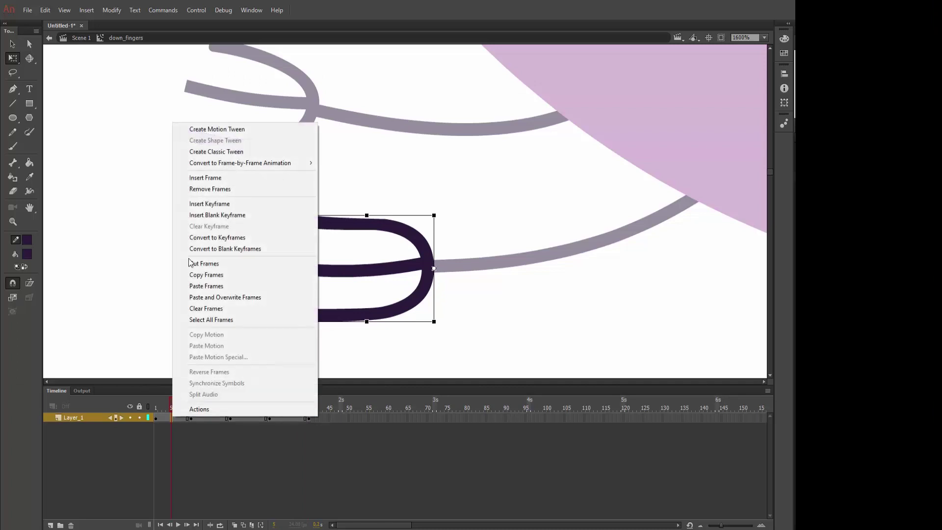
left_click(210, 152)
left_click(210, 414)
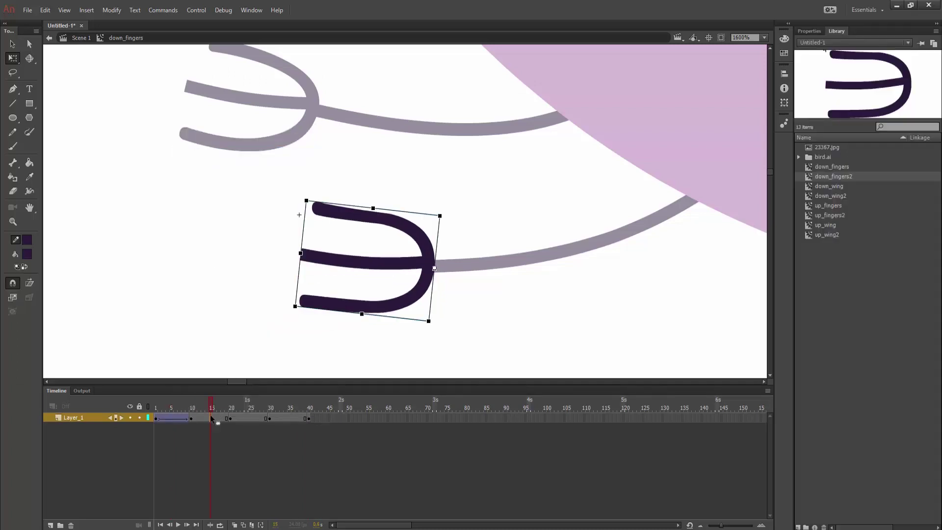
right_click(210, 414)
left_click(240, 151)
left_click(253, 416)
right_click(254, 416)
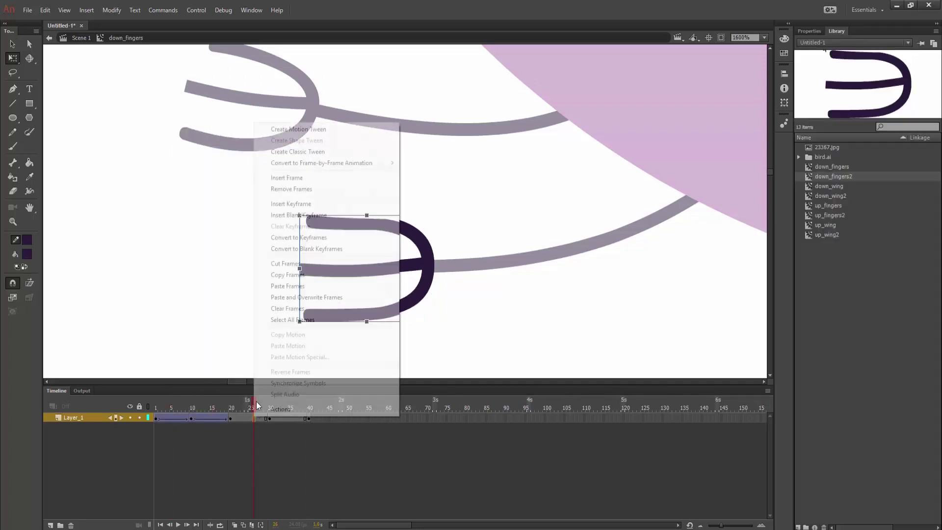
left_click(285, 155)
left_click(288, 416)
right_click(288, 416)
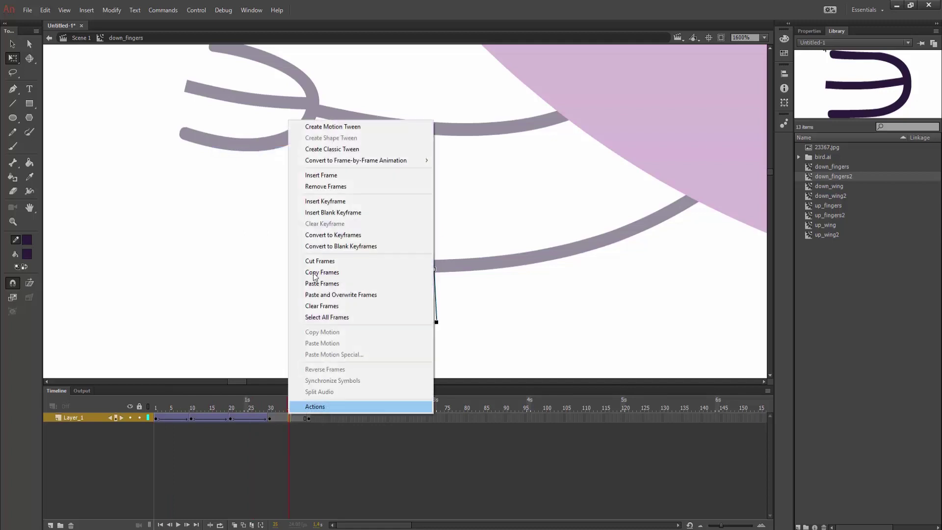
left_click(336, 150)
key("Return")
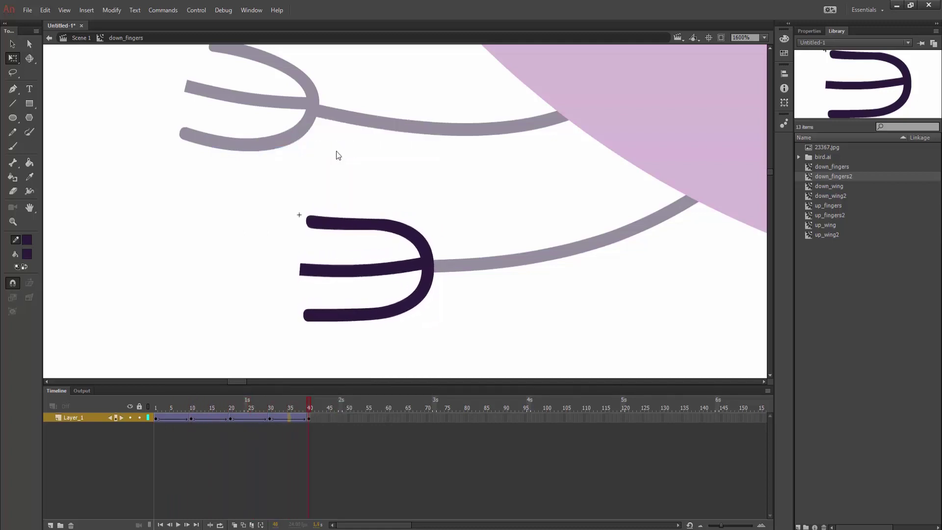
- Return to the main scene and convert all the bird's parts together to a Movie Clip symbol named bird_movieclip
left_click(81, 39)
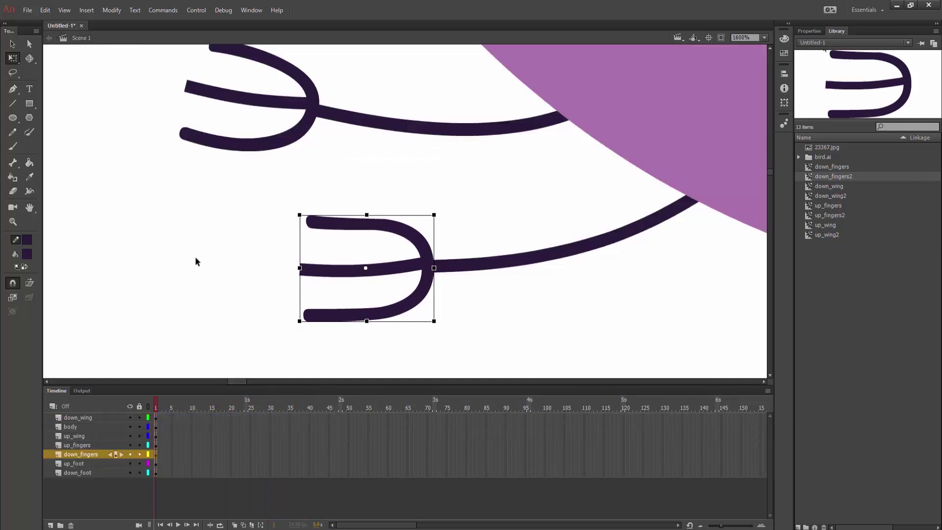
key("z")
left_click(277, 206, "alt")
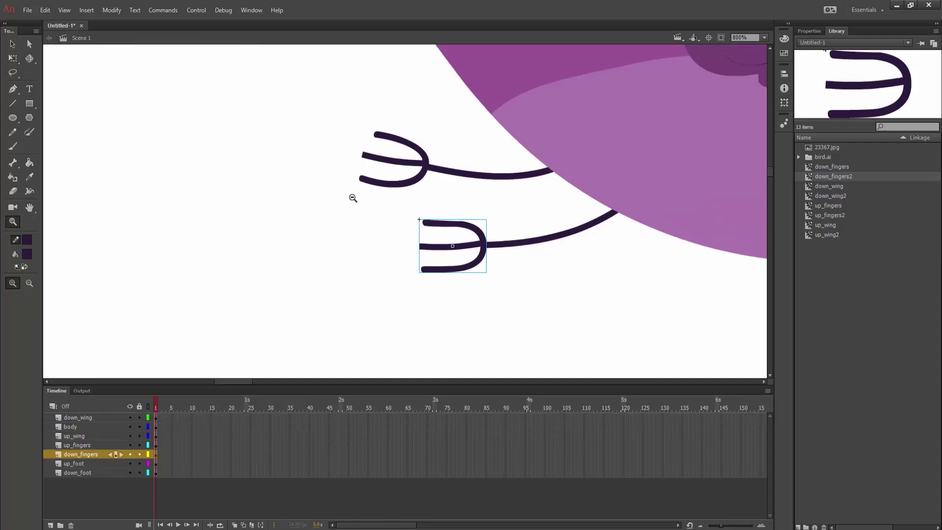
left_click(351, 198, "alt")
left_click(453, 195, "alt")
left_click(533, 191, "alt")
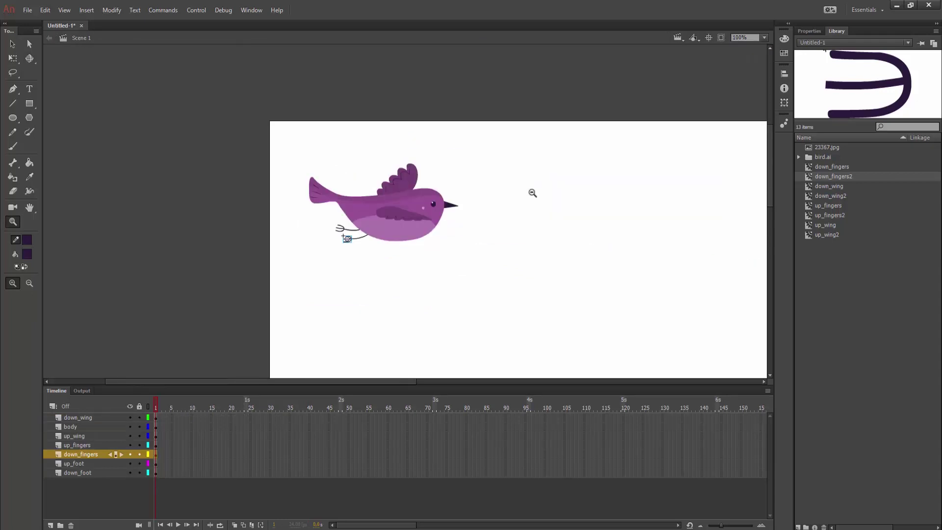
left_click(376, 148, "alt")
left_click_drag(429, 197, 414, 109)
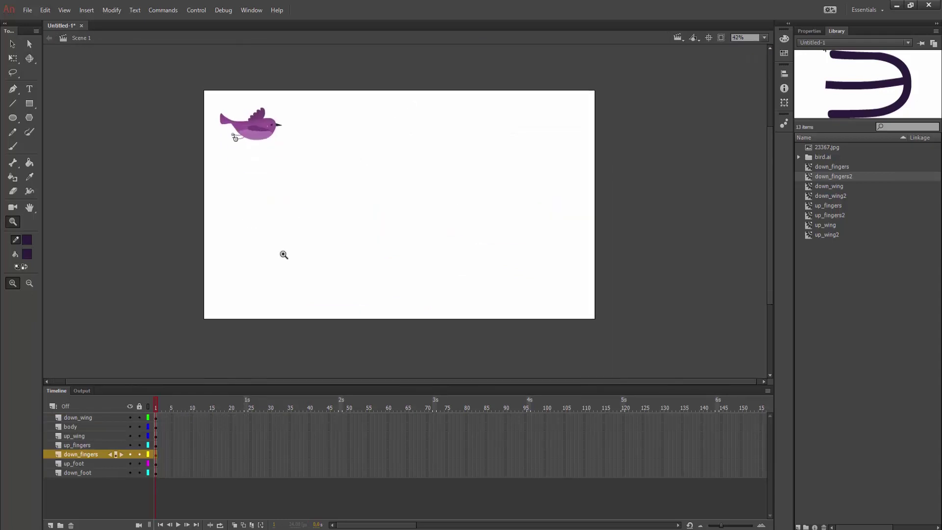
left_click(11, 44)
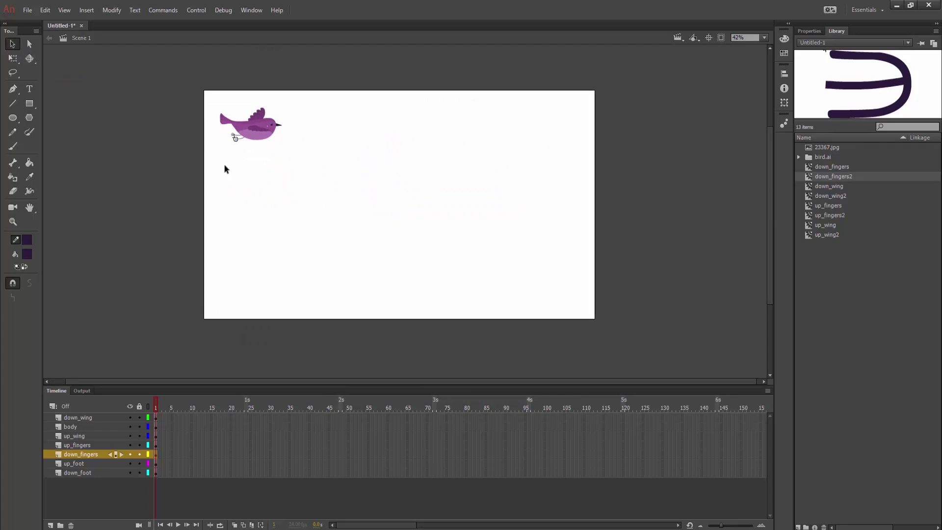
left_click_drag(297, 158, 211, 99)
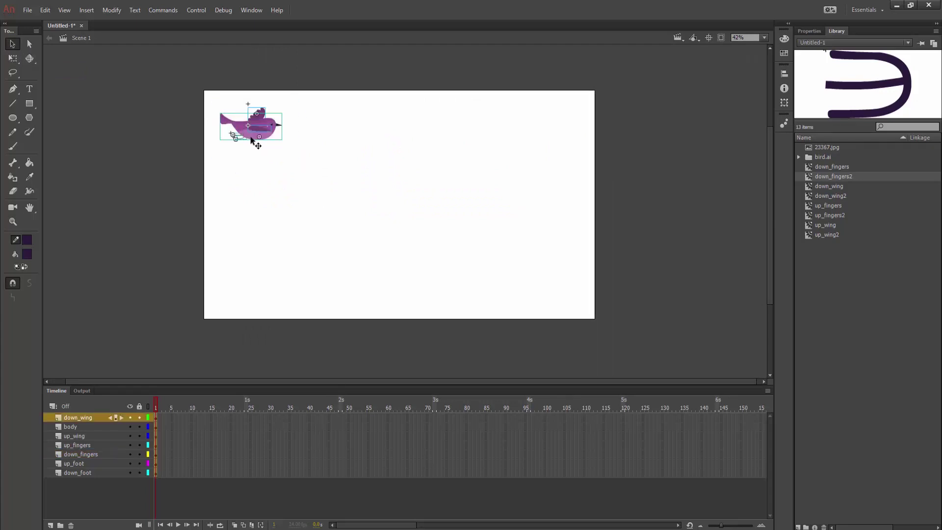
right_click(250, 139)
left_click(291, 395)
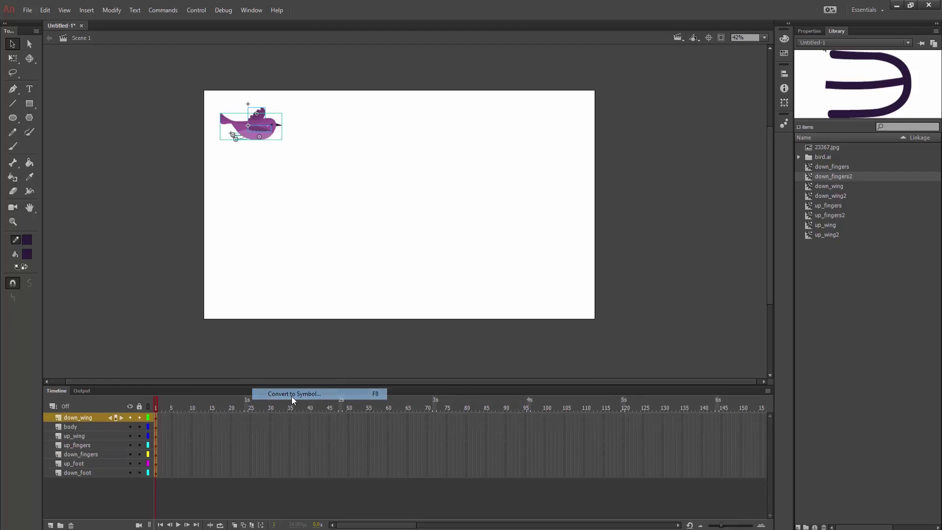
type("bird_movieclip")
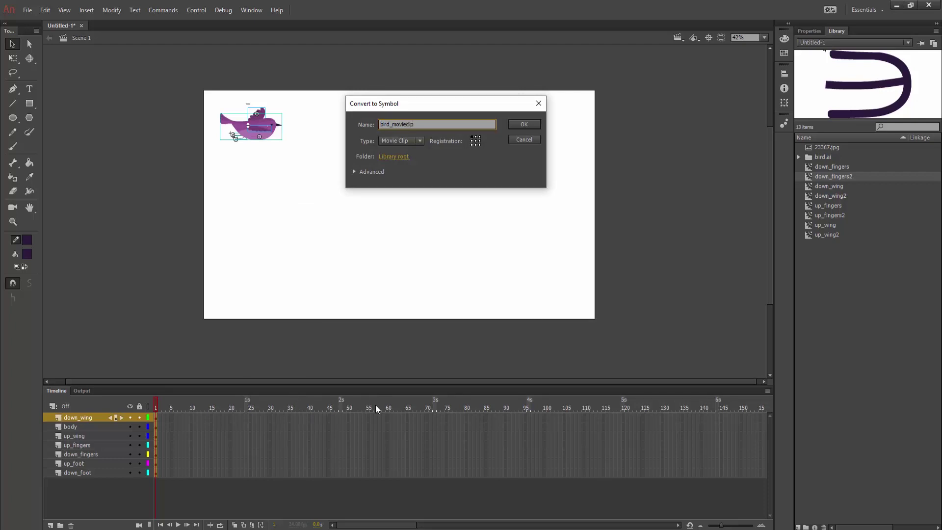
key("Return")
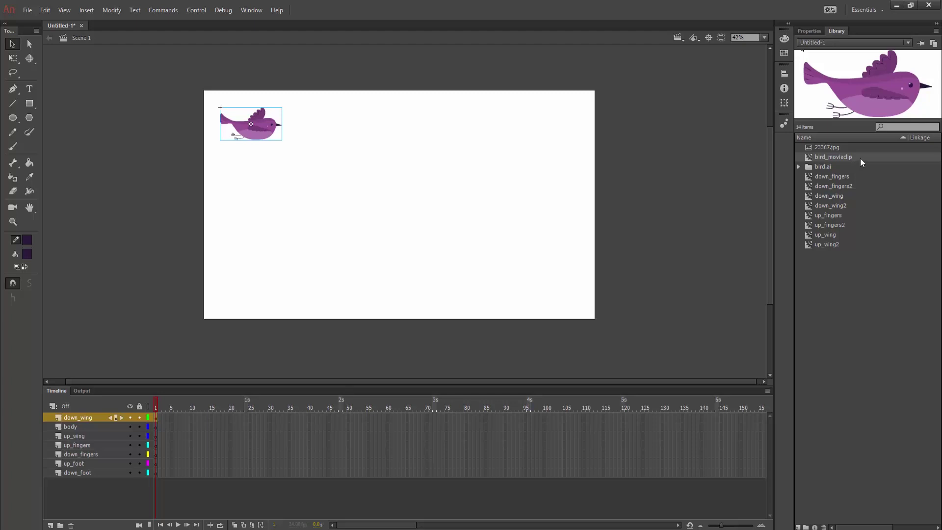
- Inside the bird_movieclip symbol, insert a keyframe at frame 20 and move the whole bird slightly upward
left_click(137, 234)
double_click(257, 137)
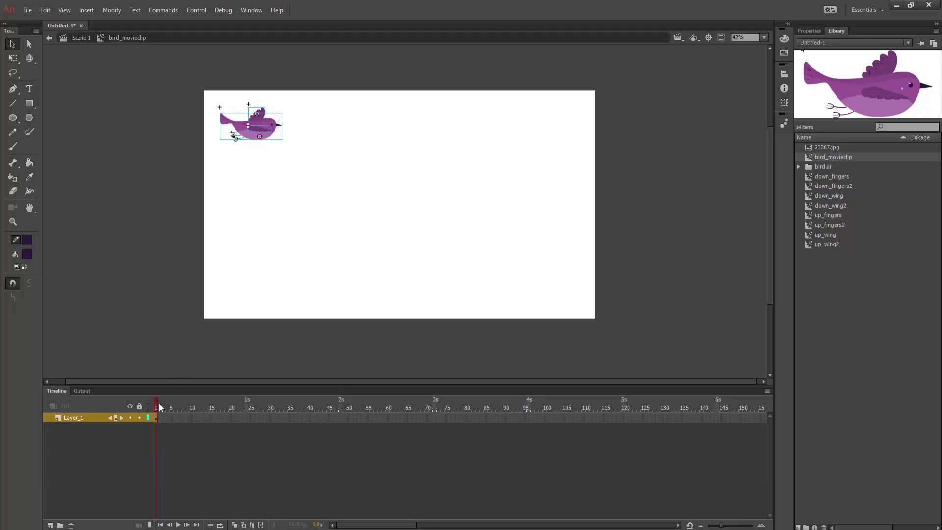
left_click(231, 417)
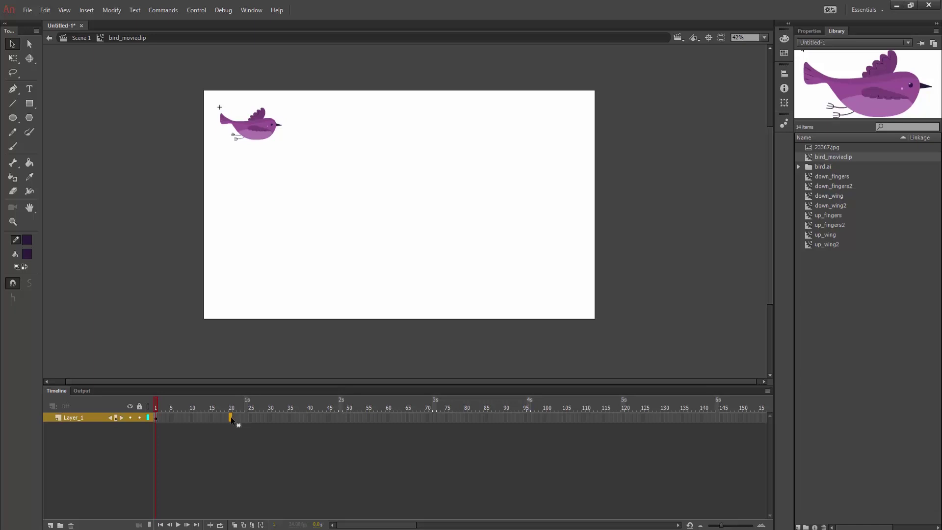
right_click(230, 417)
left_click(255, 204)
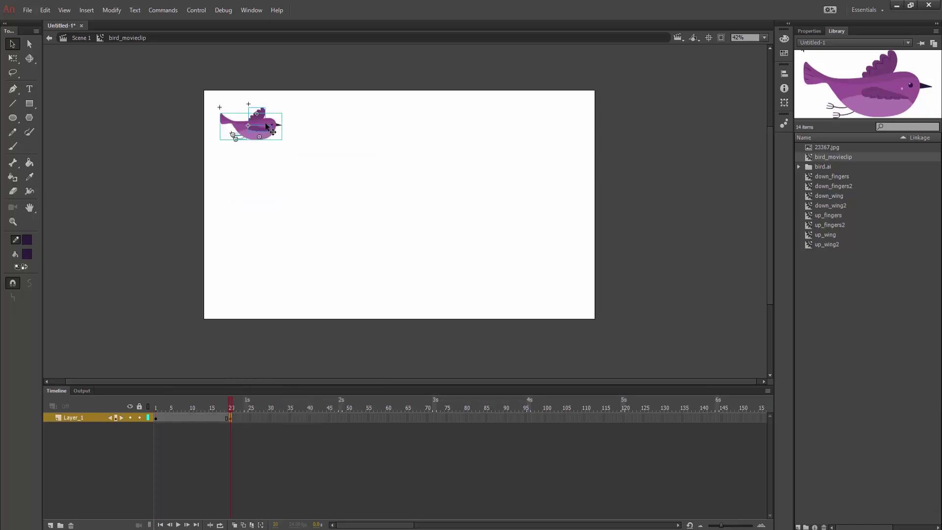
left_click_drag(266, 126, 268, 120)
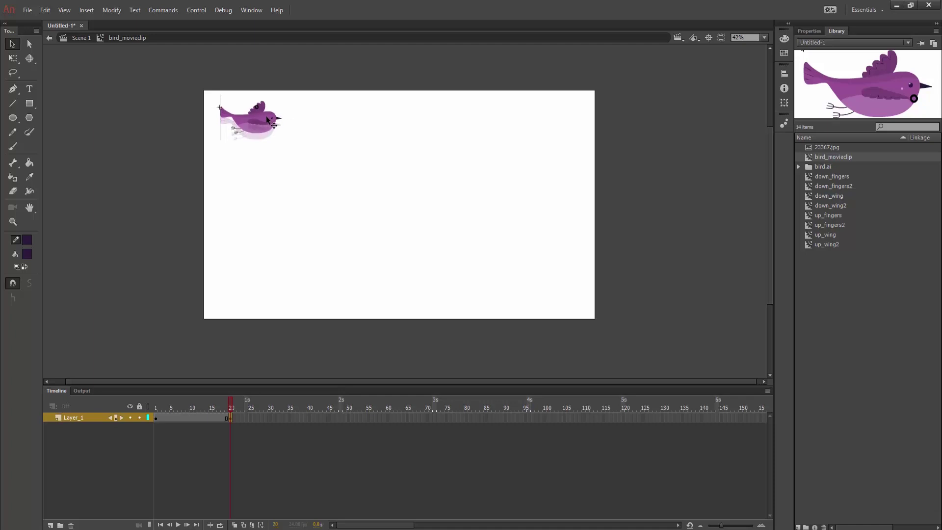
left_click_drag(267, 118, 266, 118)
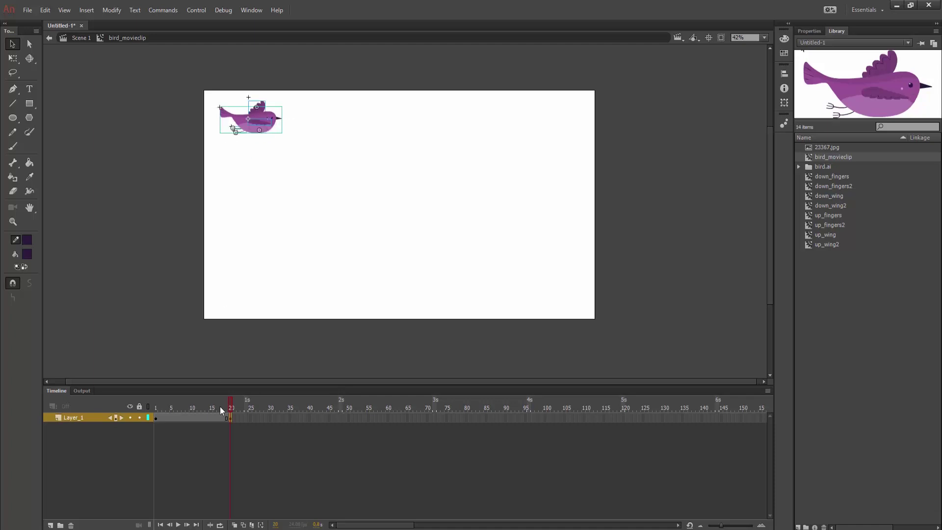
left_click_drag(232, 405, 198, 405)
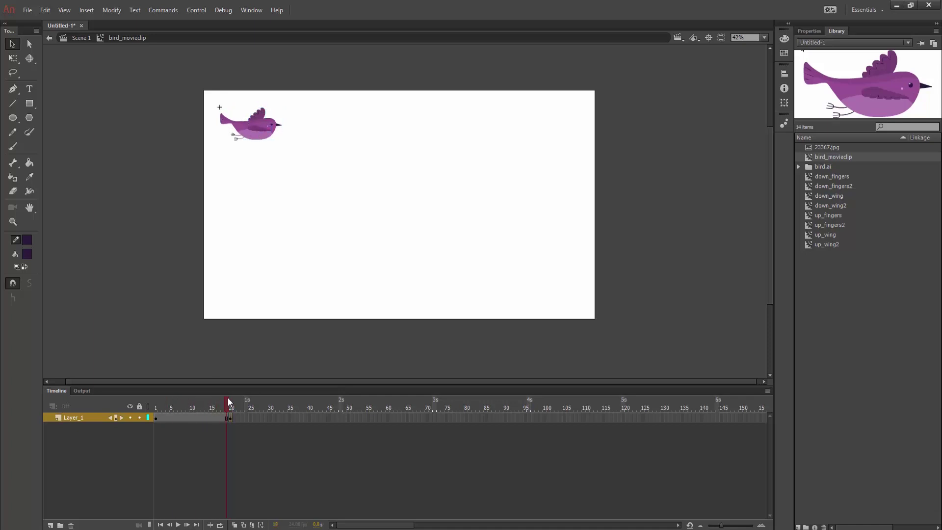
left_click(230, 406)
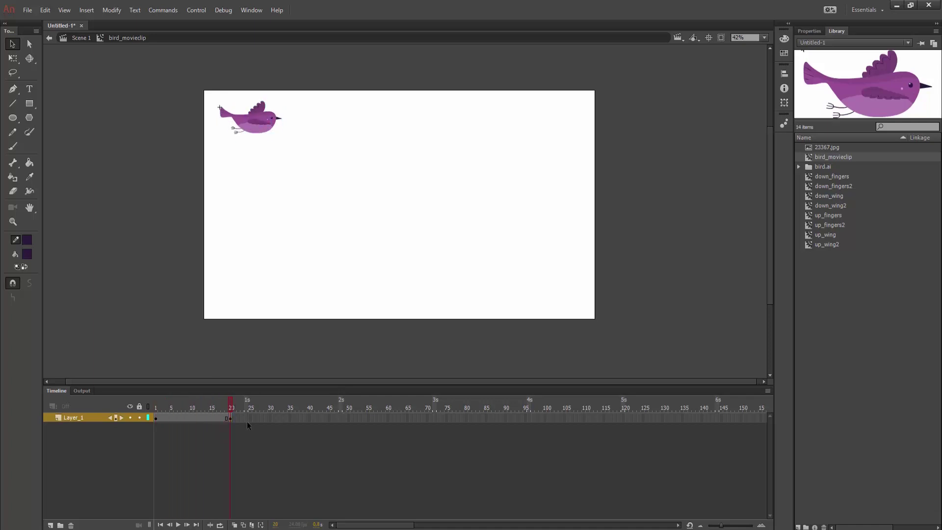
- Copy the bird's keyframe from frame 1 and paste it at frame 40 of bird_movieclip
left_click(157, 417)
right_click(157, 417)
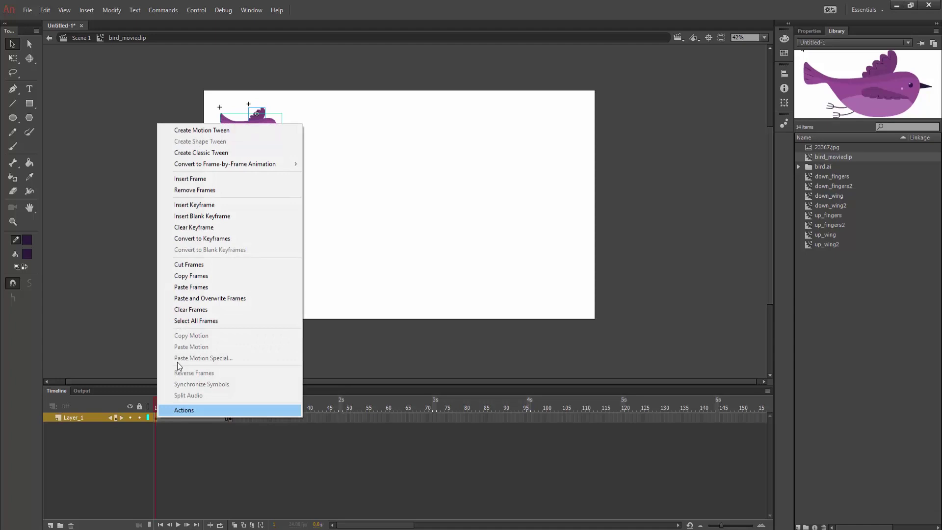
left_click(199, 276)
left_click(309, 418)
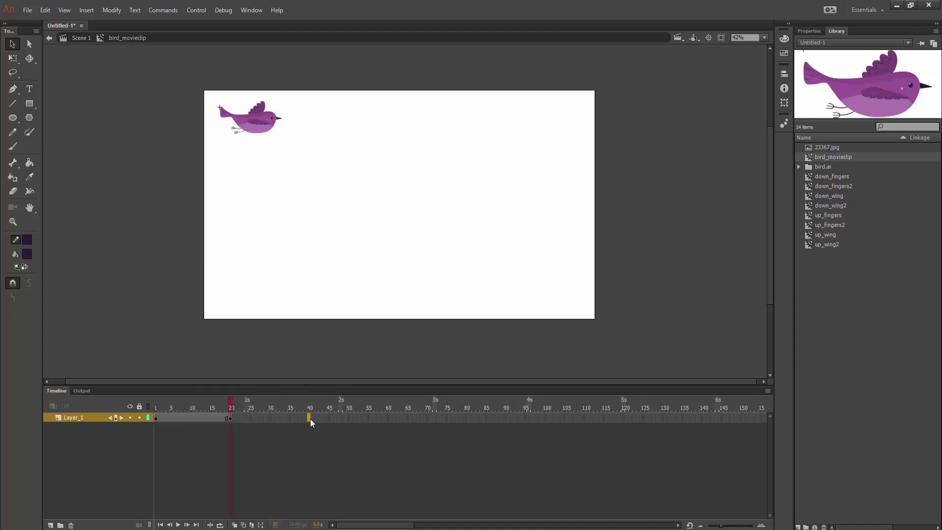
right_click(310, 417)
left_click(350, 288)
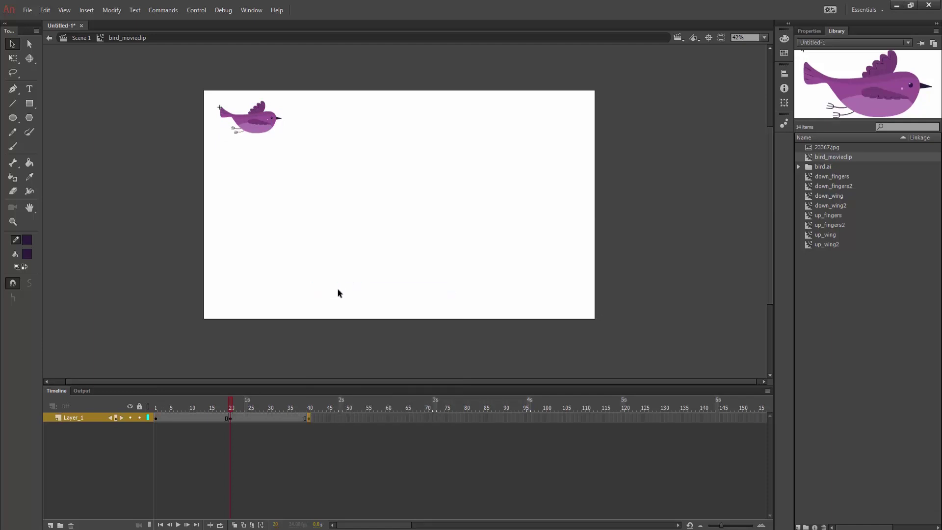
- Create classic tweens between the bird's keyframes at frames 1, 20 and 40 of bird_movieclip, and preview the motion
left_click(193, 418)
right_click(191, 420)
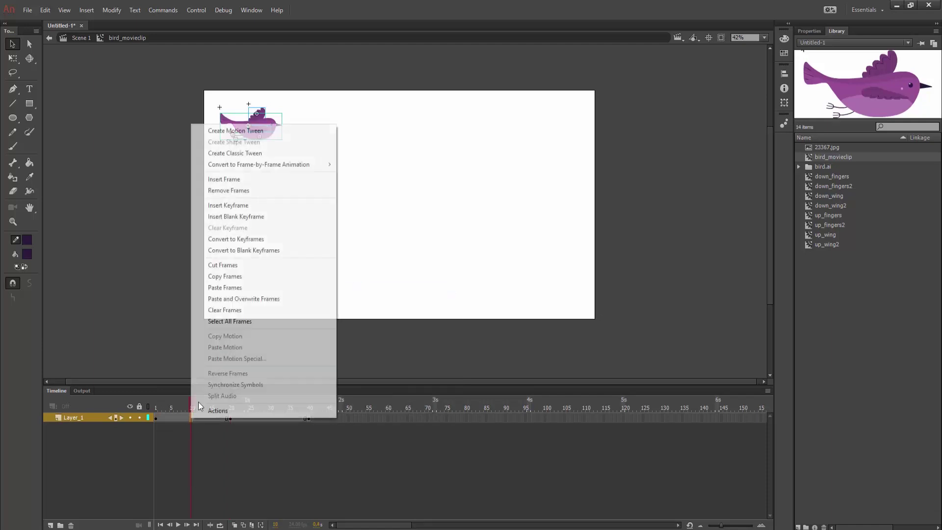
left_click(230, 153)
left_click(259, 415)
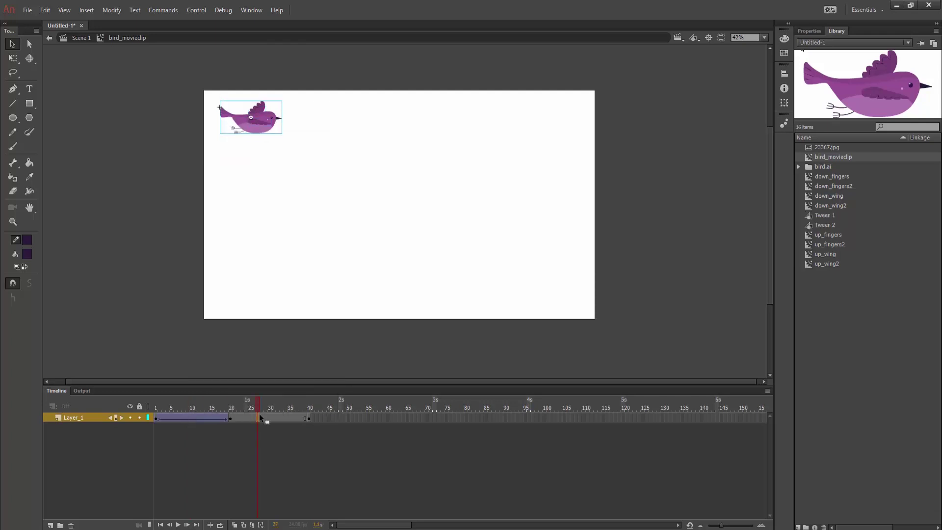
right_click(259, 415)
left_click(298, 150)
key("Return")
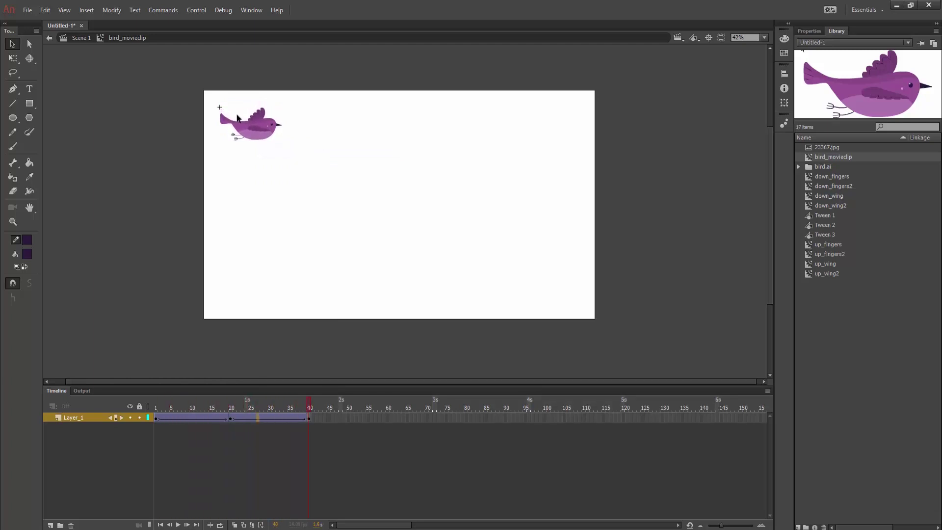
- Return to Scene 1 and add a new layer named background above the bird's part layers
left_click(79, 39)
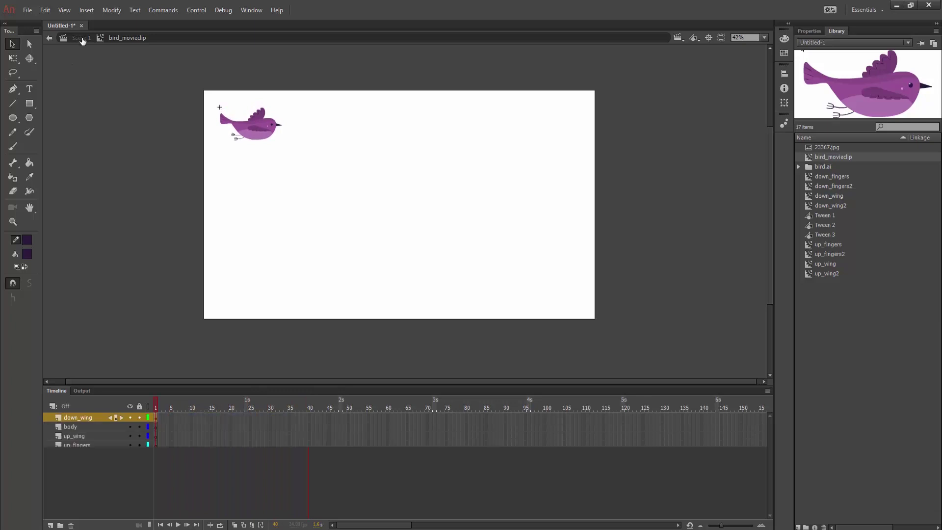
left_click(129, 185)
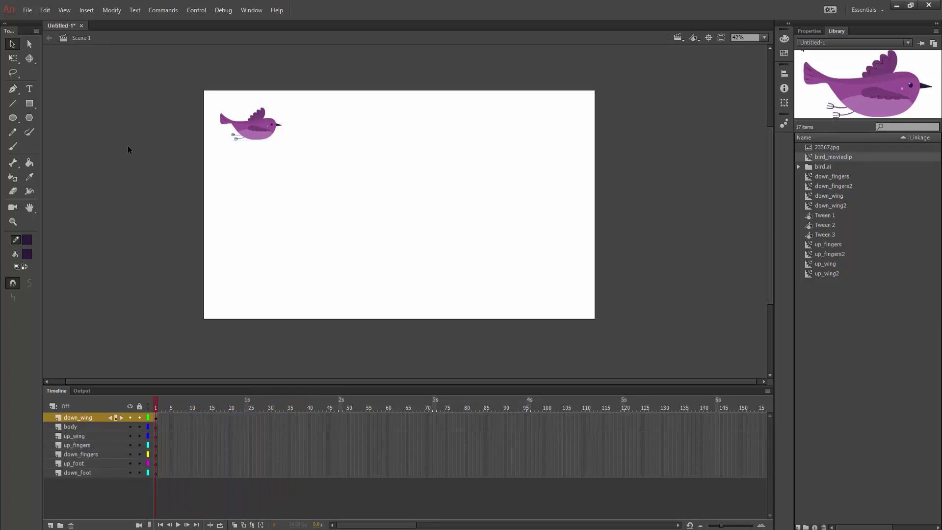
left_click_drag(160, 218, 178, 228)
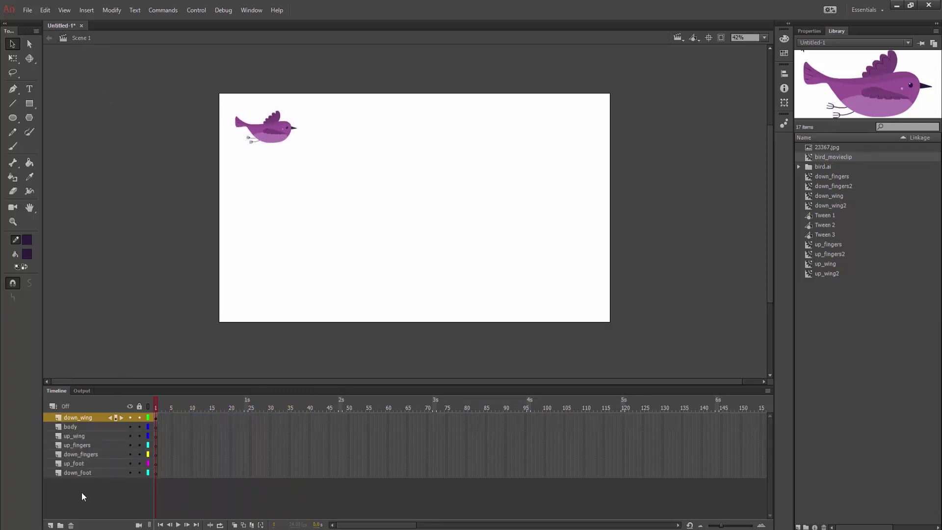
left_click(50, 525)
double_click(81, 420)
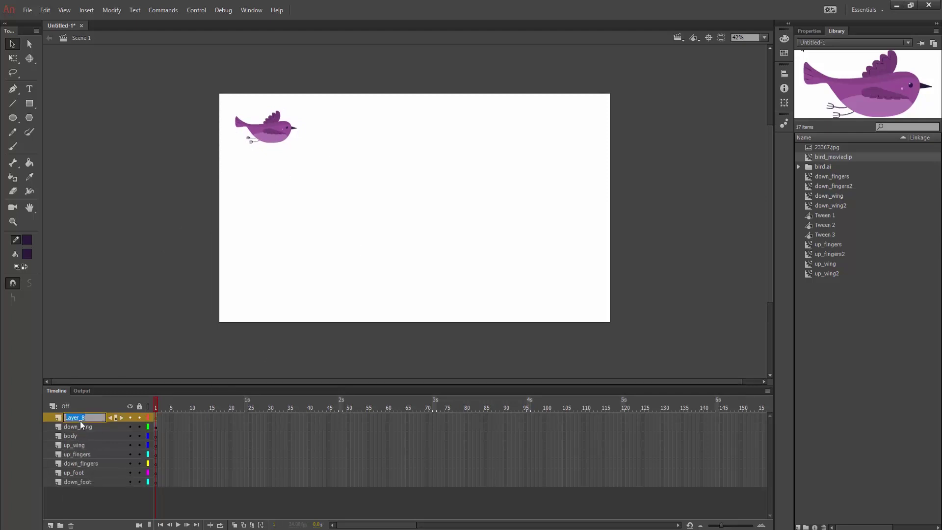
type("bak")
key("Return")
- Place the 23367.jpg image on frame 1 of the background layer and scale it up to cover the whole stage
left_click(167, 426)
left_click(157, 418)
left_click_drag(826, 148, 435, 187)
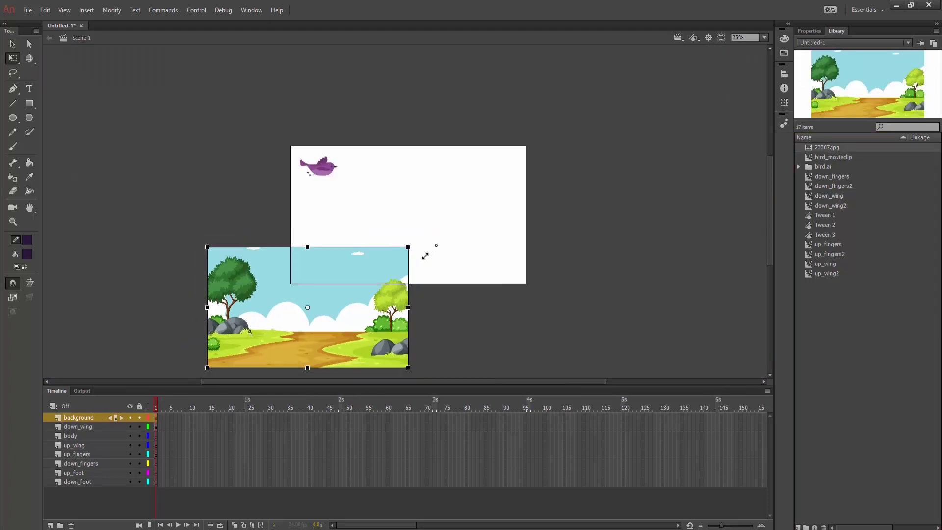
left_click_drag(426, 256, 418, 187)
left_click_drag(477, 214, 507, 221)
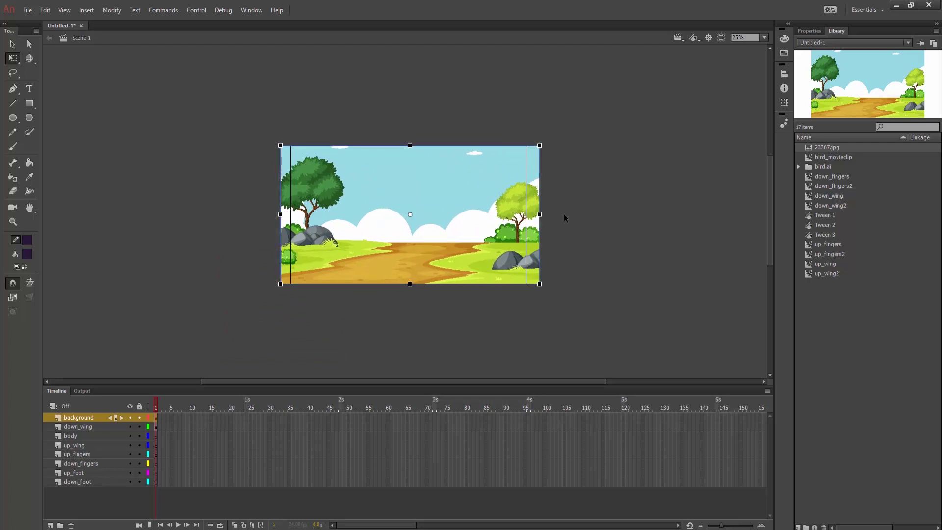
left_click(581, 209)
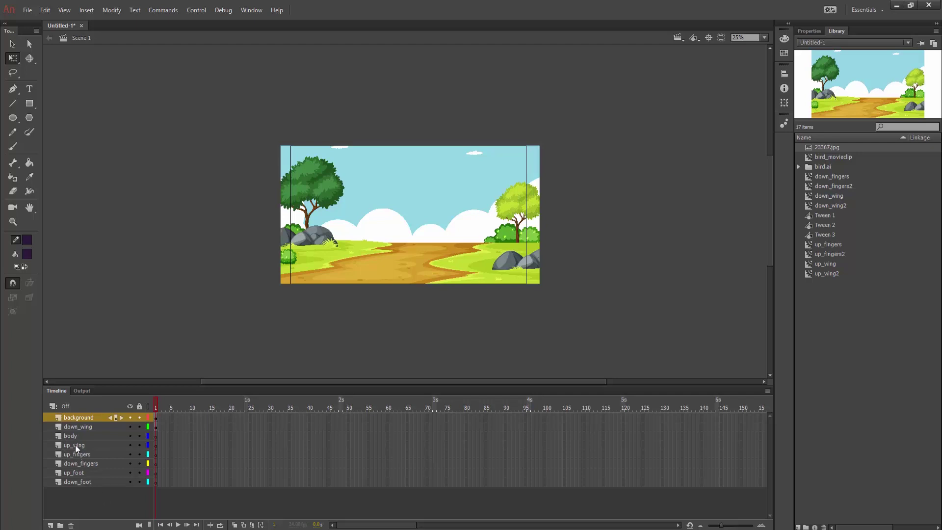
- Delete all the bird part layers from down_wing to down_foot, keeping only the background layer
left_click(84, 483)
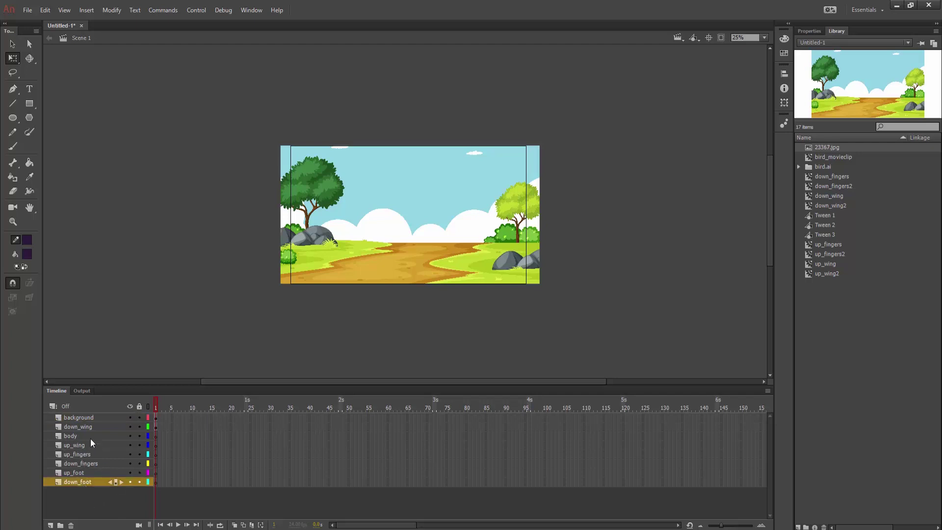
left_click(84, 426)
left_click(75, 484, "shift")
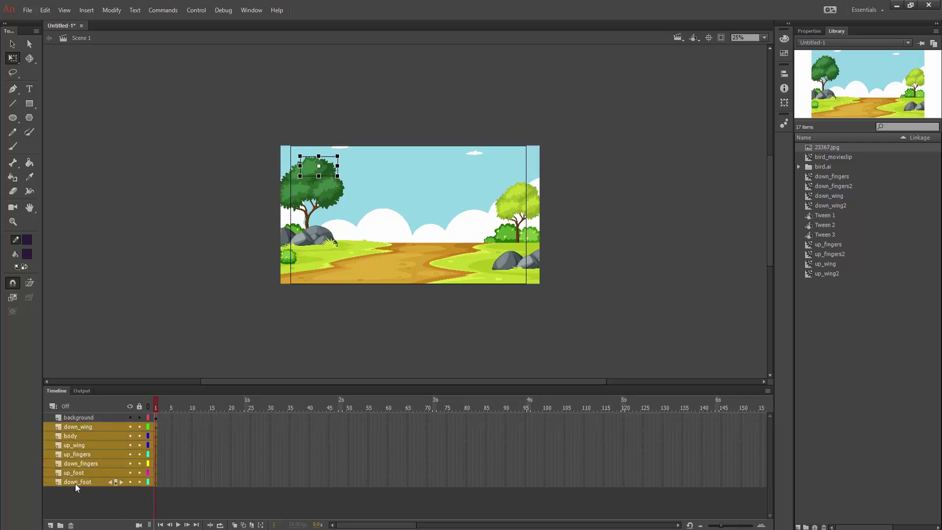
left_click(71, 525)
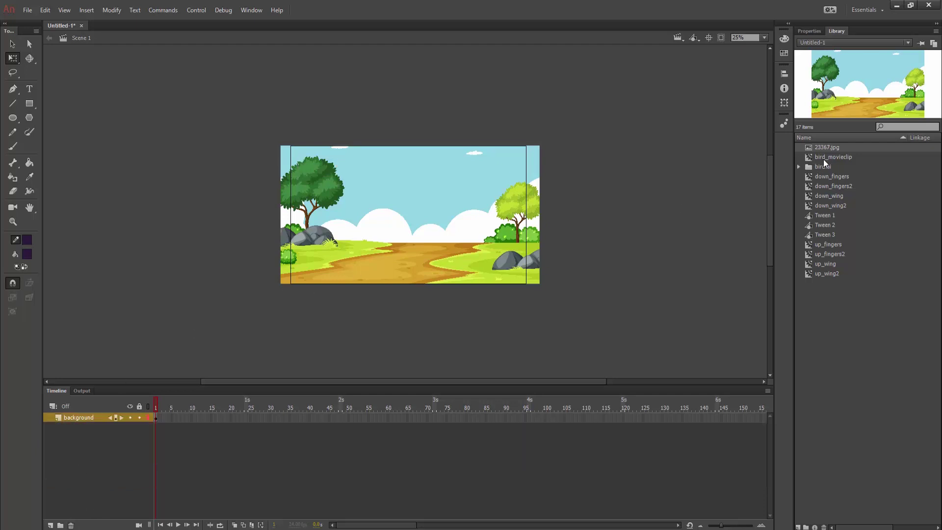
- Add a layer named bird above the background and place the bird_movieclip symbol from the library on it
left_click(51, 525)
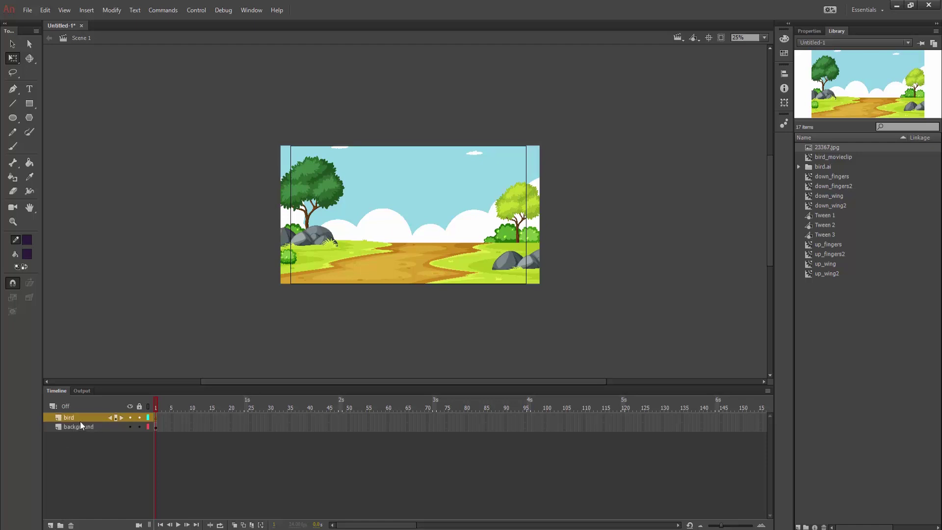
left_click(840, 156)
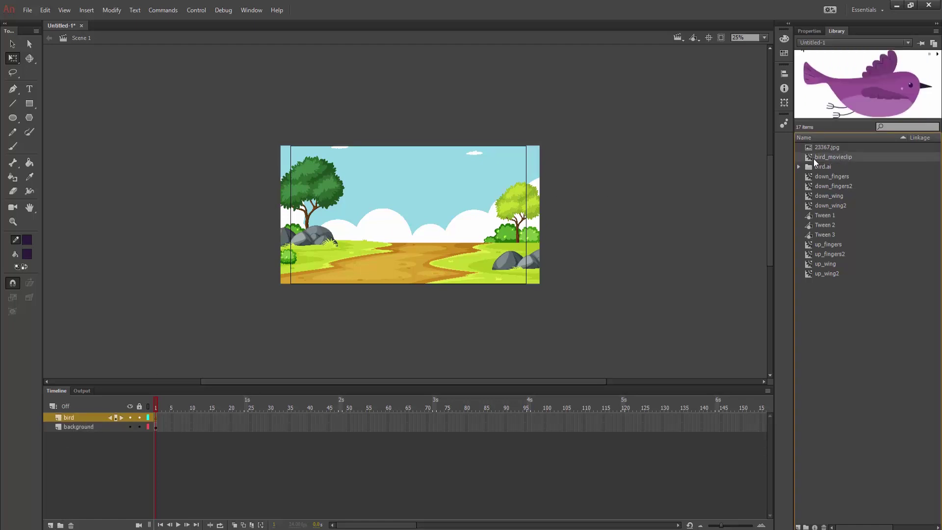
left_click_drag(809, 157, 535, 189)
left_click_drag(252, 179, 443, 160)
- Scale the bird down and move it just outside the left edge of the stage, level with the treetop
key("z")
left_click(423, 199)
key("q")
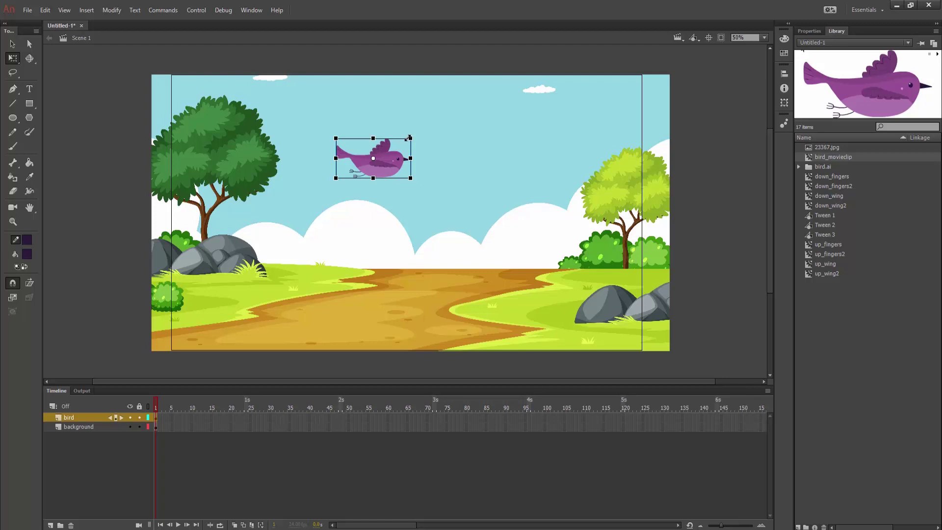
left_click_drag(407, 139, 150, 114)
left_click(208, 481)
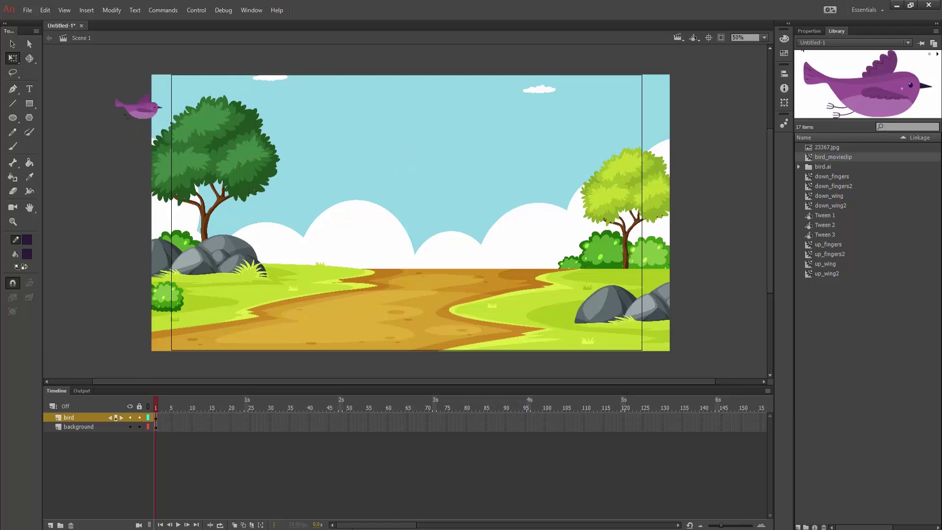
- Extend both the background and bird layers to frame 200 by inserting frames
left_click_drag(355, 524, 417, 524)
left_click(462, 427)
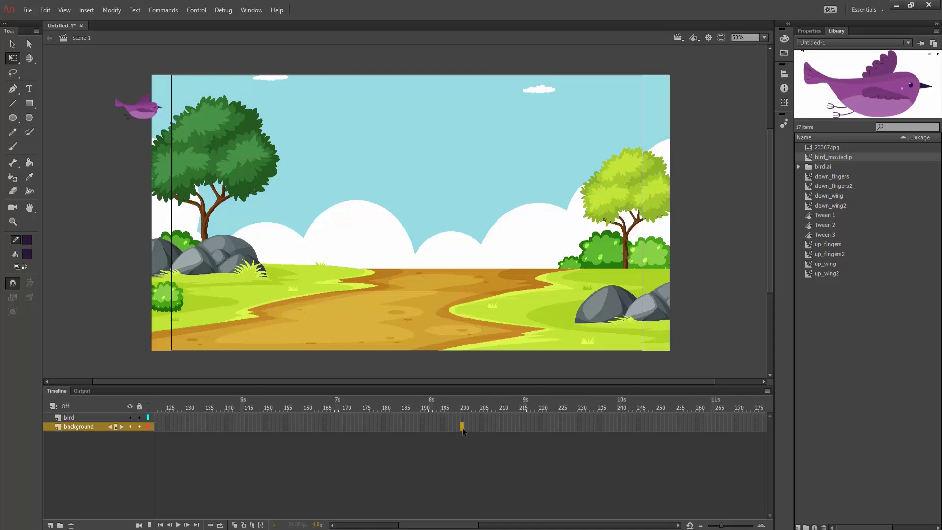
right_click(462, 428)
left_click(490, 191)
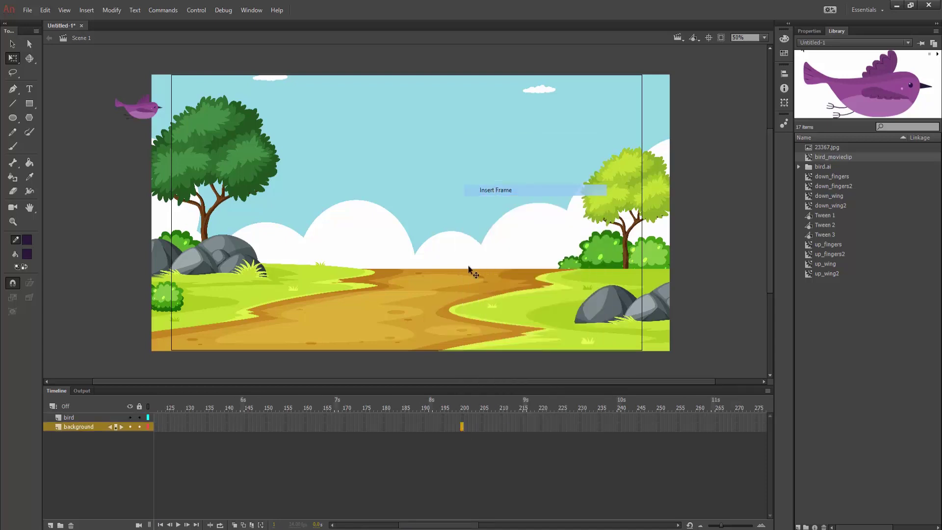
right_click(461, 418)
left_click(479, 179)
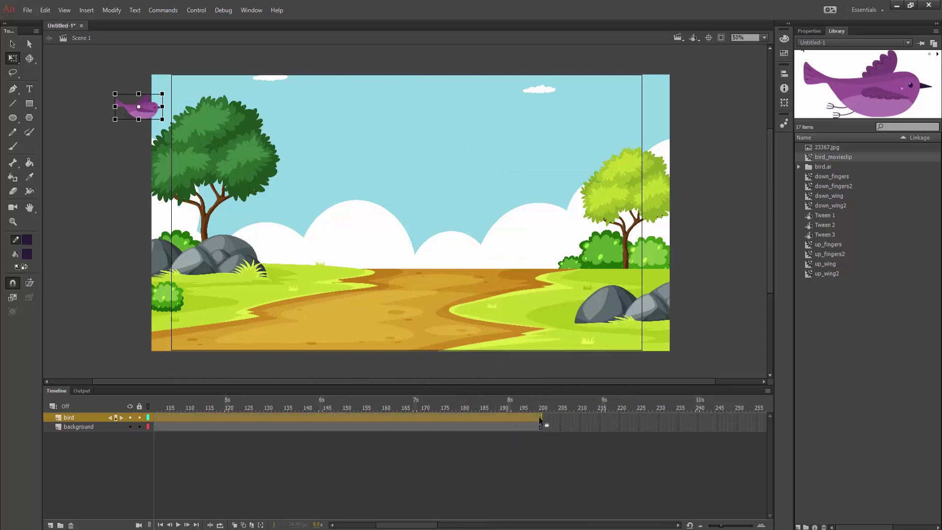
- Insert a keyframe at frame 200 of the bird layer and move the bird past the stage's right edge, slightly lower
left_click(538, 416)
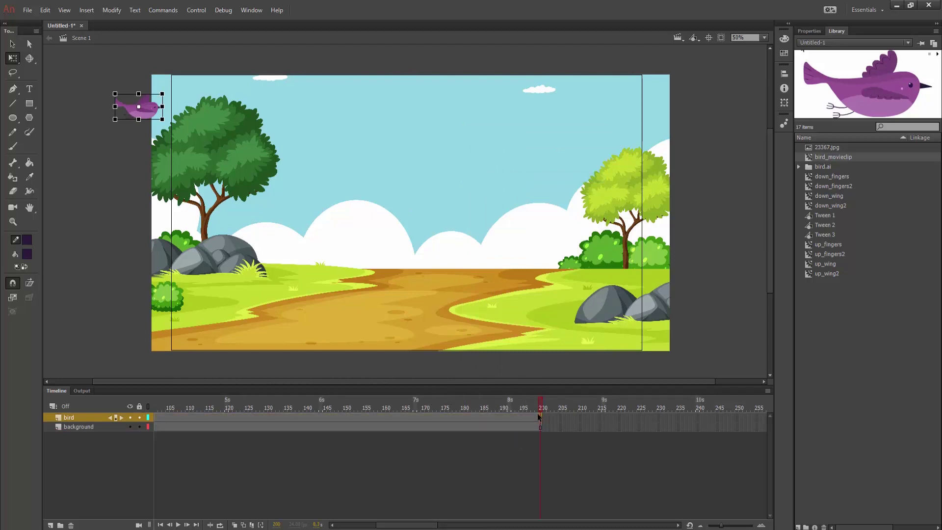
right_click(540, 419)
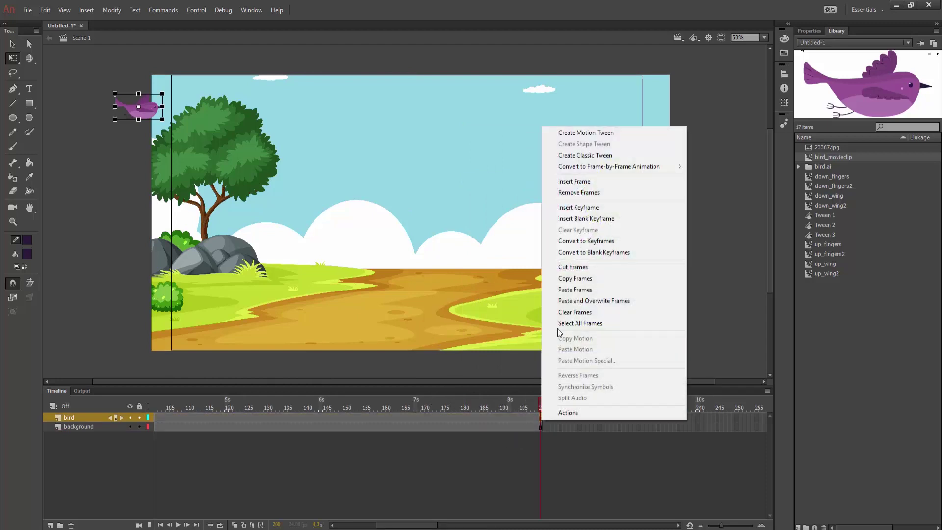
left_click(579, 207)
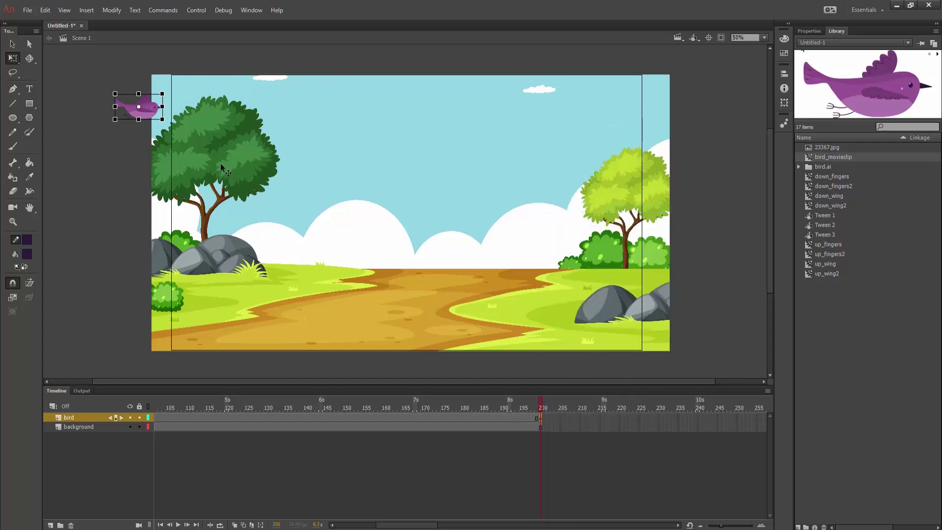
left_click_drag(147, 115, 700, 163)
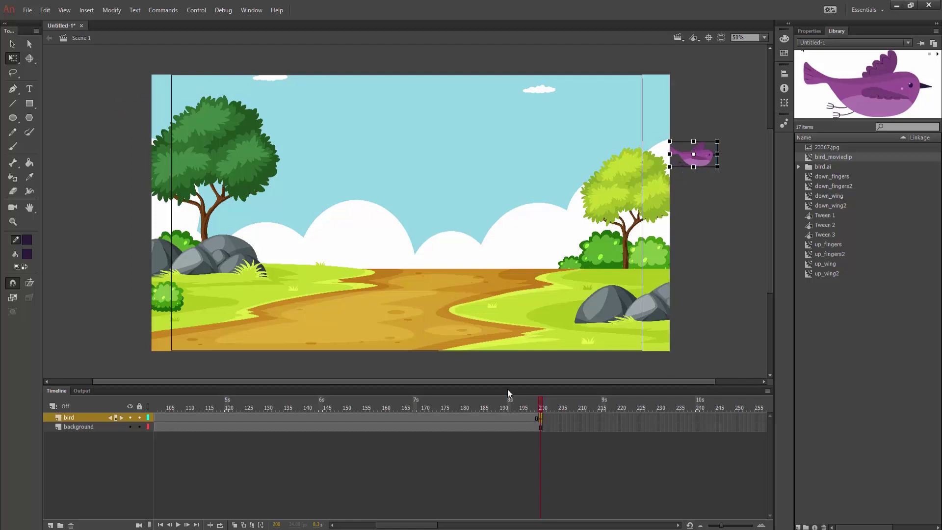
- Create a classic tween on the bird layer between frames 1 and 200, and scrub through the flight back to frame 1
left_click_drag(523, 409, 300, 411)
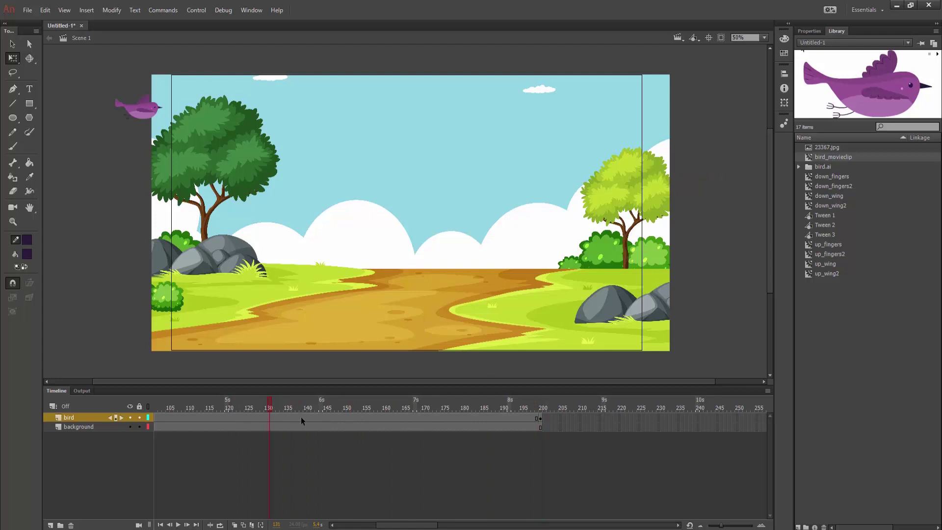
left_click(300, 417)
right_click(284, 417)
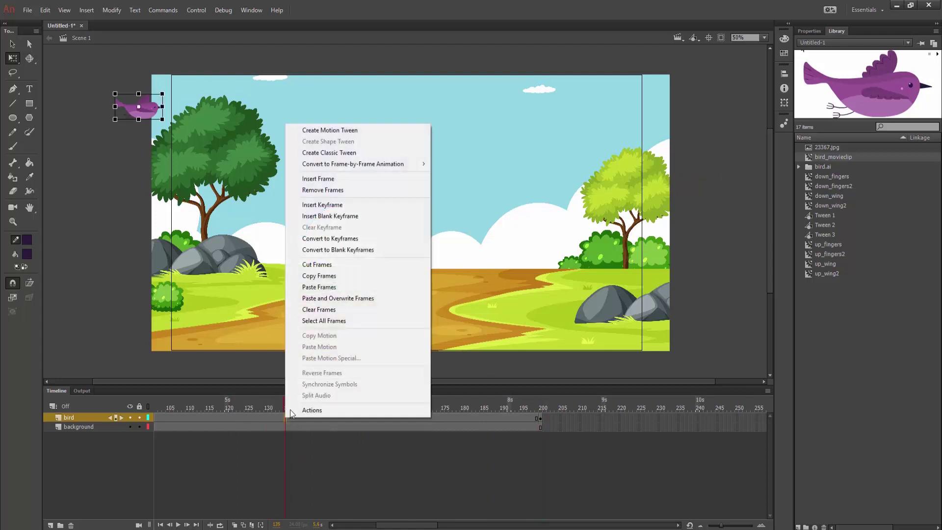
left_click(333, 151)
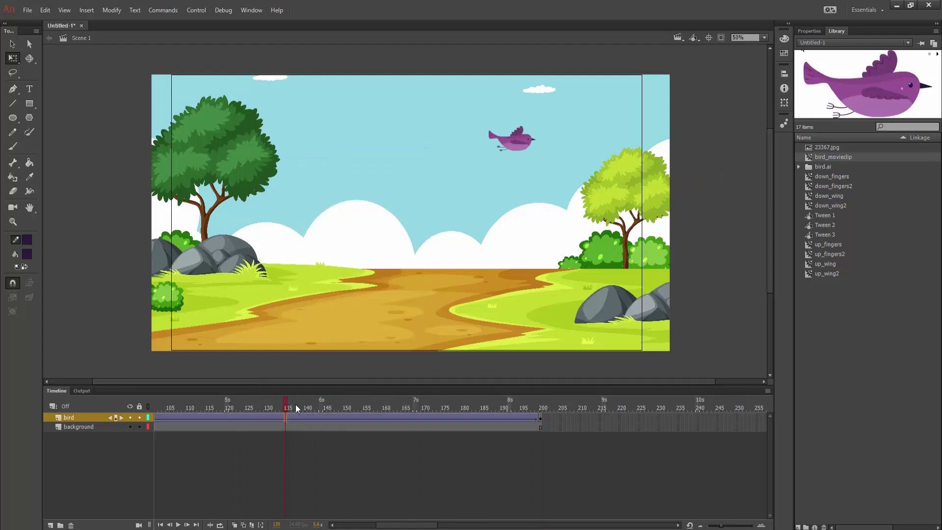
left_click_drag(287, 411, 213, 411)
left_click_drag(399, 524, 360, 524)
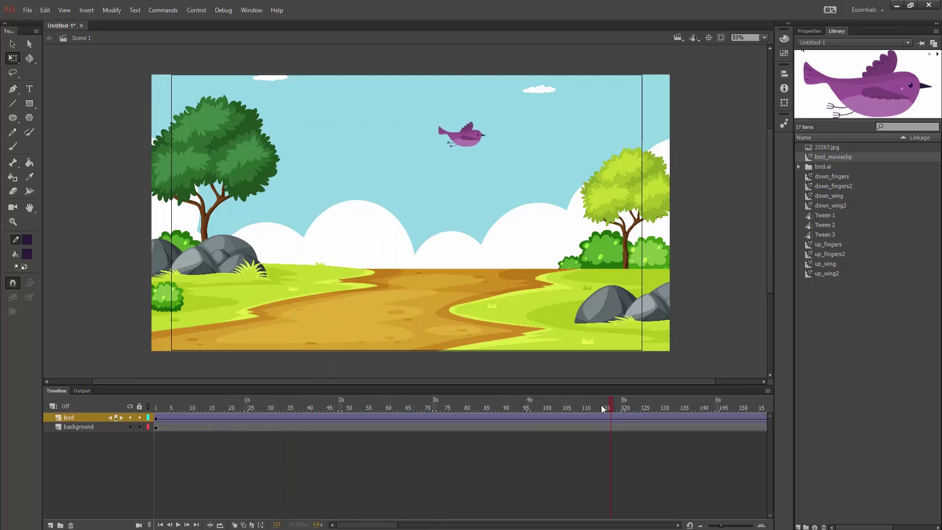
left_click_drag(608, 403, 142, 378)
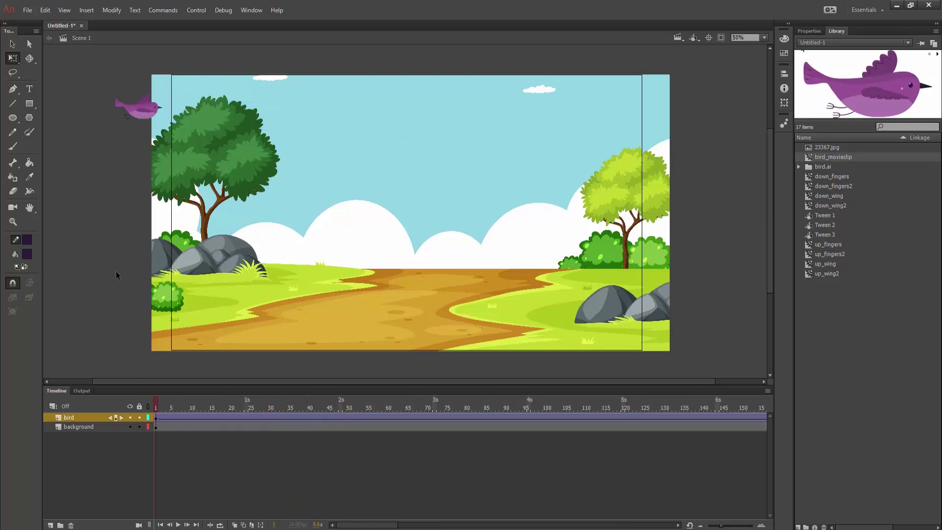
- Test the movie to watch the bird fly across the scene, and close the preview window
left_click(201, 10)
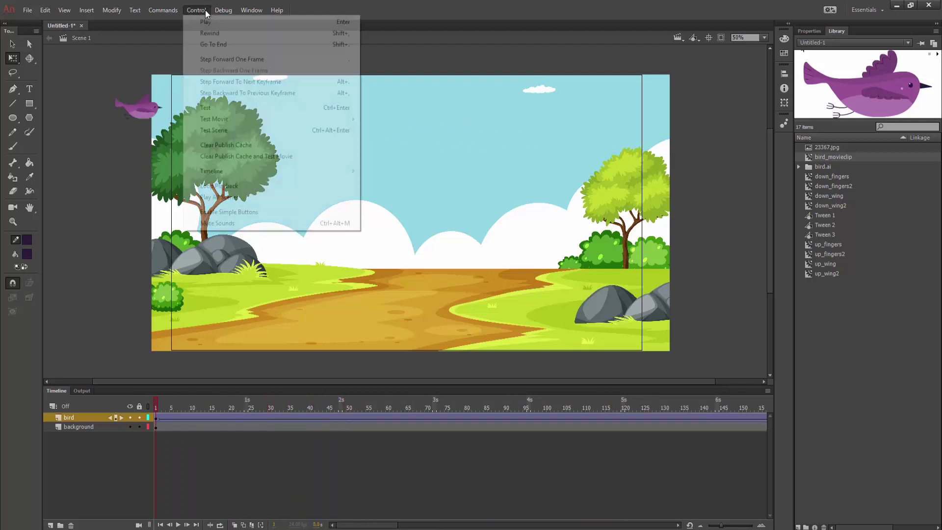
left_click(225, 107)
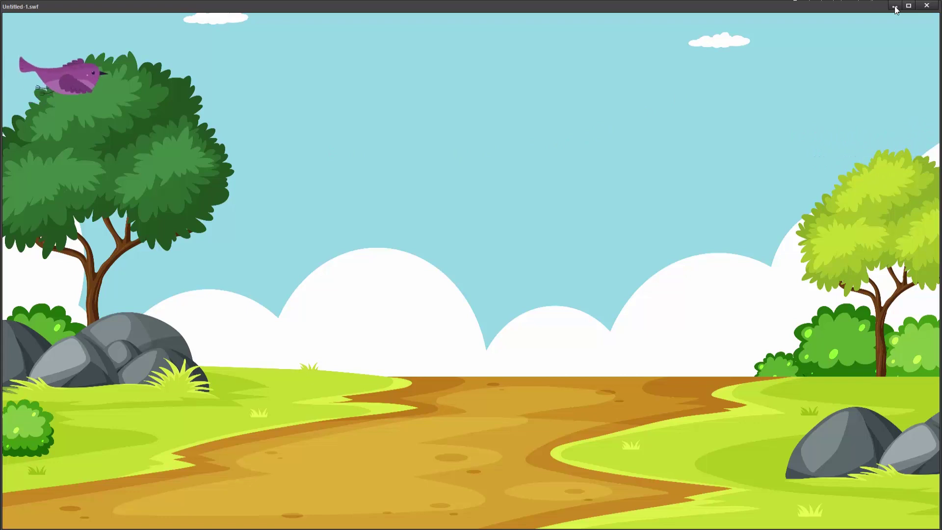
left_click(926, 6)
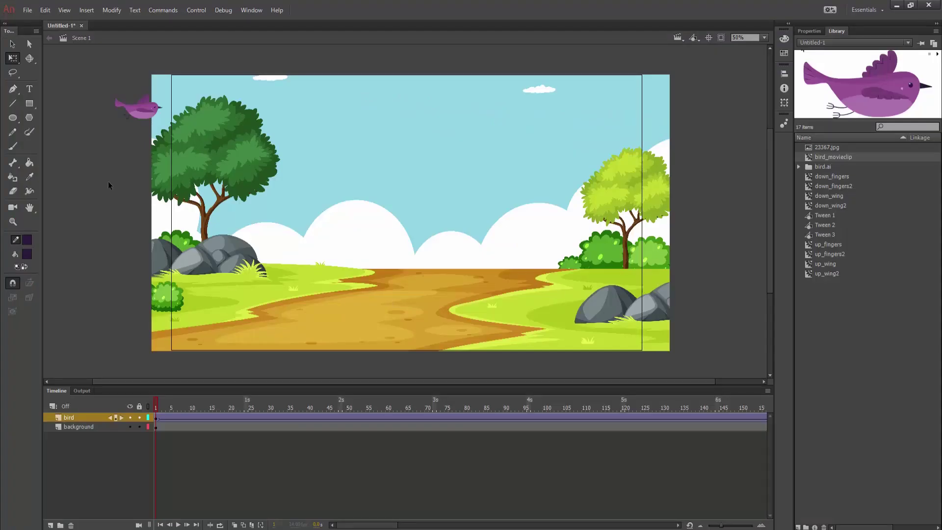